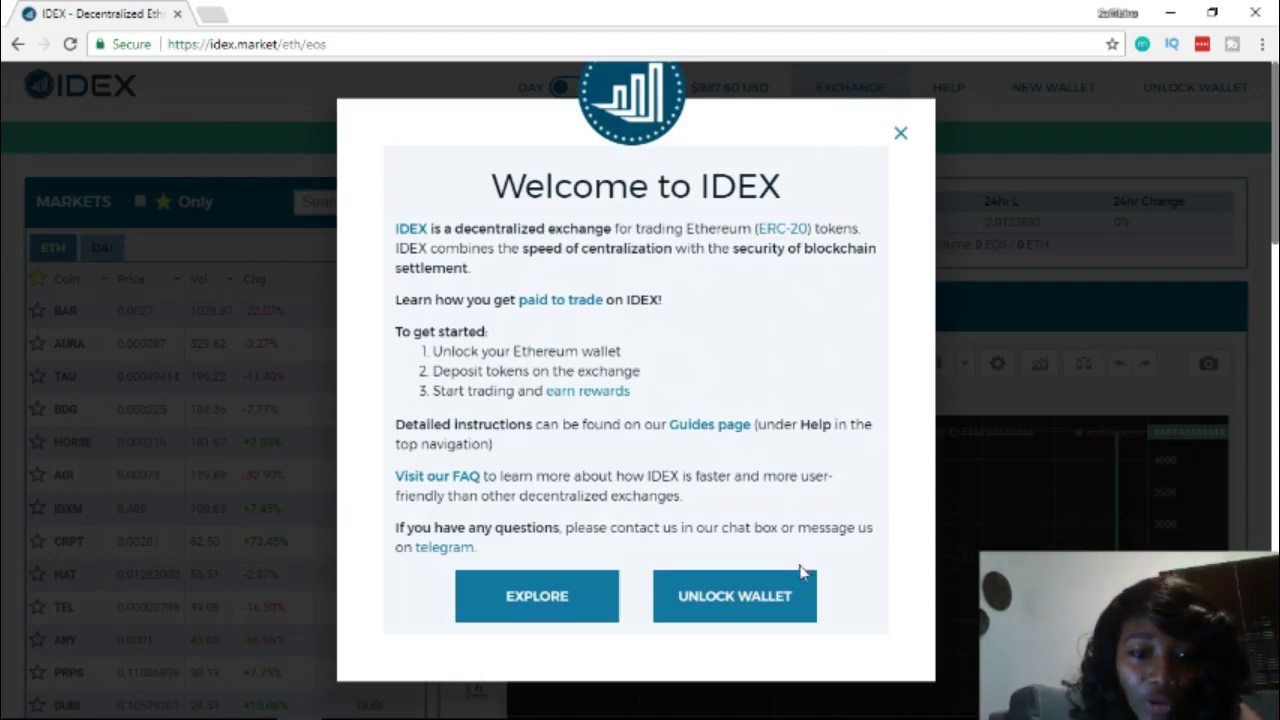
Step: Create a new IDEX wallet by entering a strong wallet password and acknowledging that it cannot be recovered
left_click(751, 615)
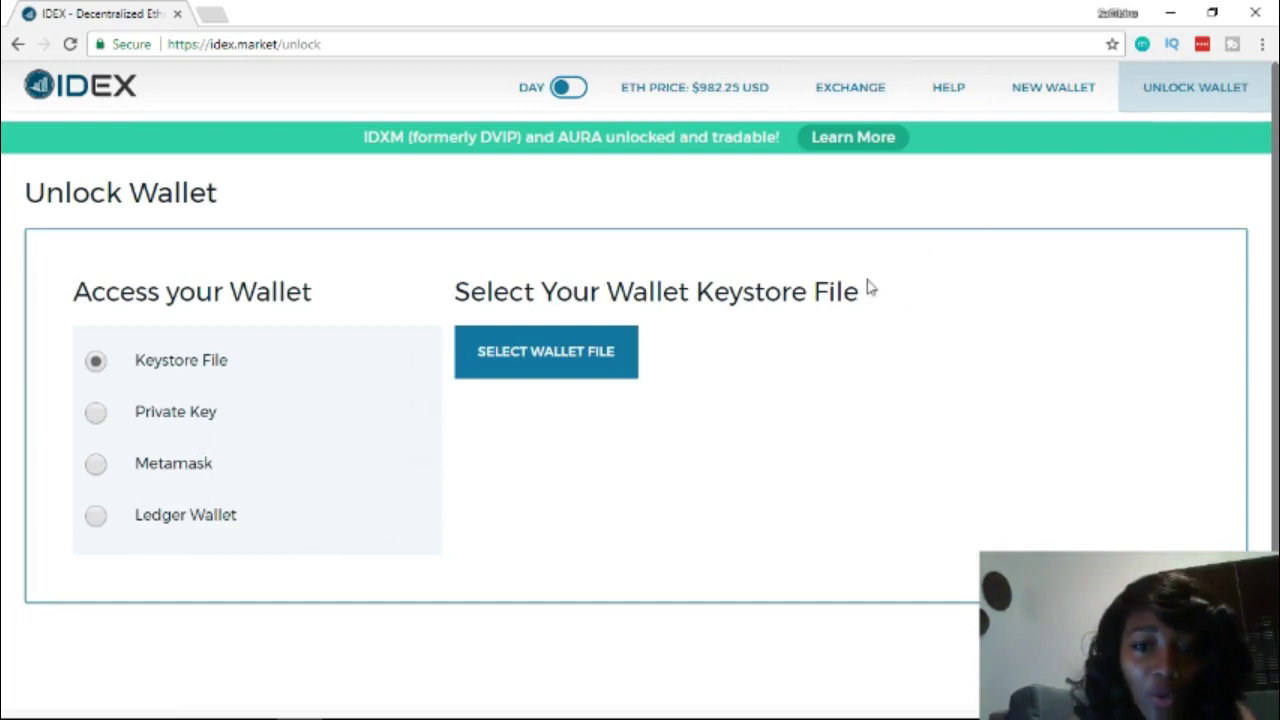
left_click(1056, 96)
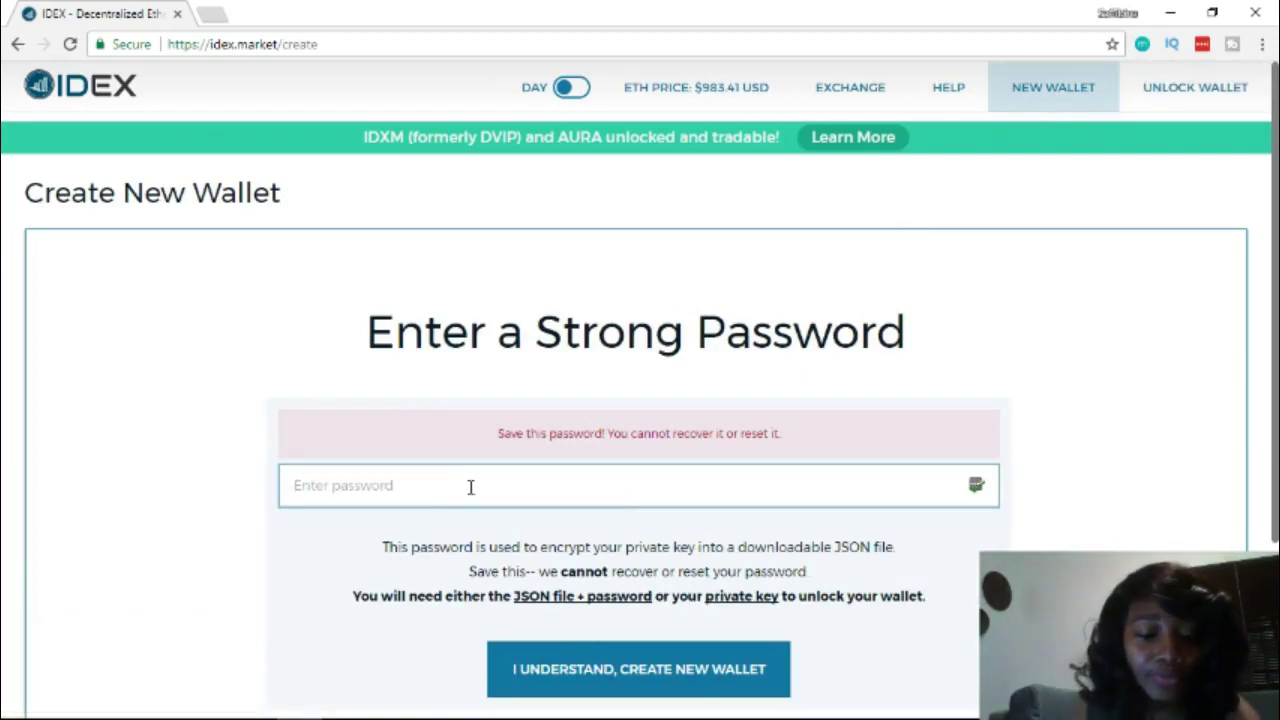
type("•••••")
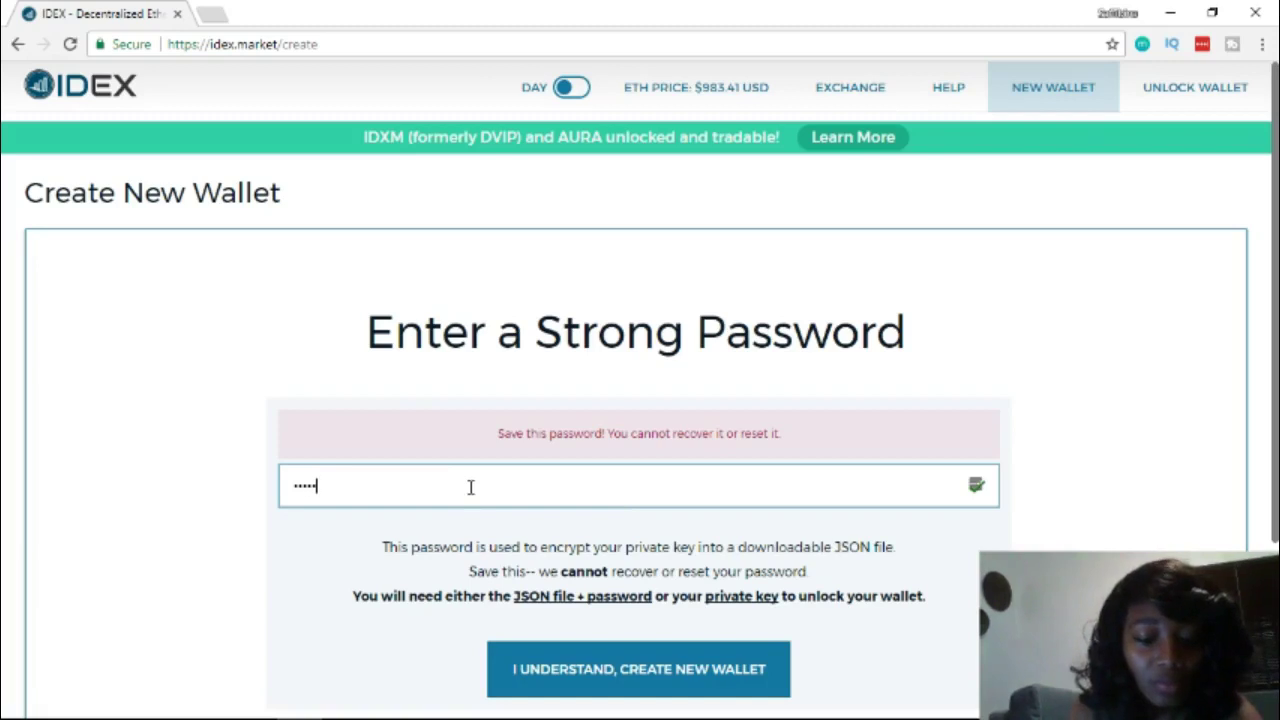
type("•")
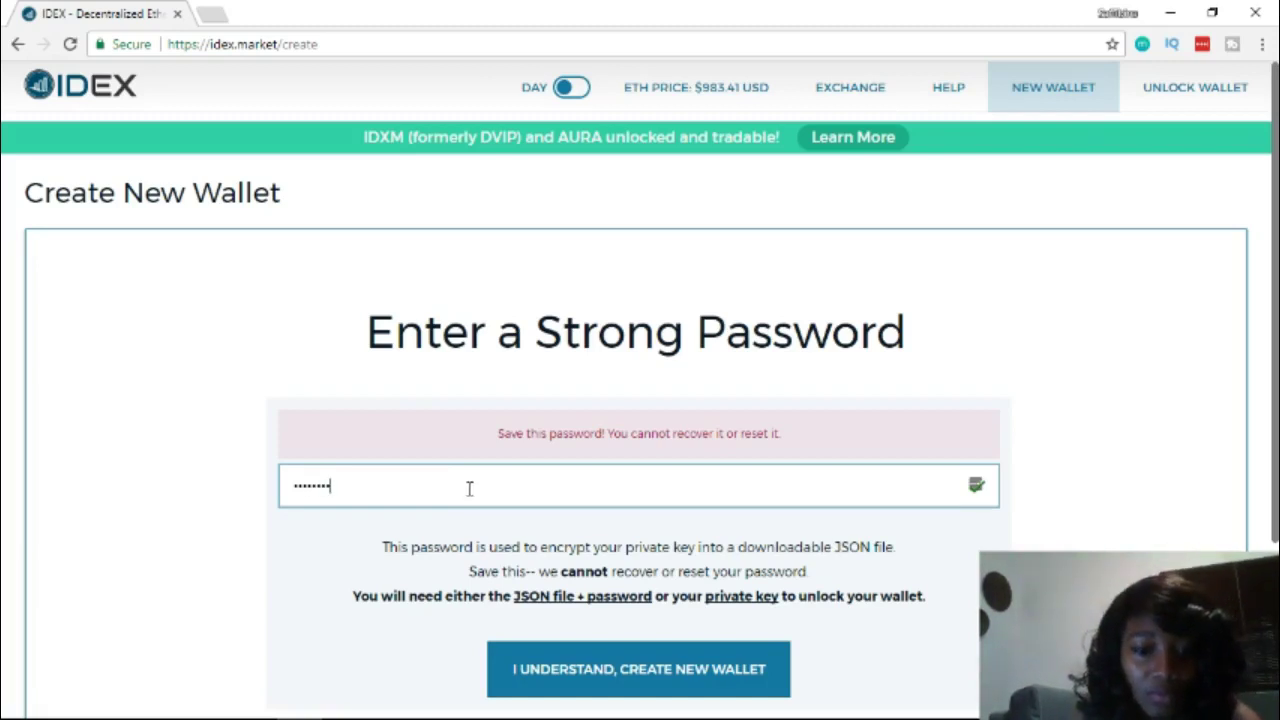
left_click(636, 670)
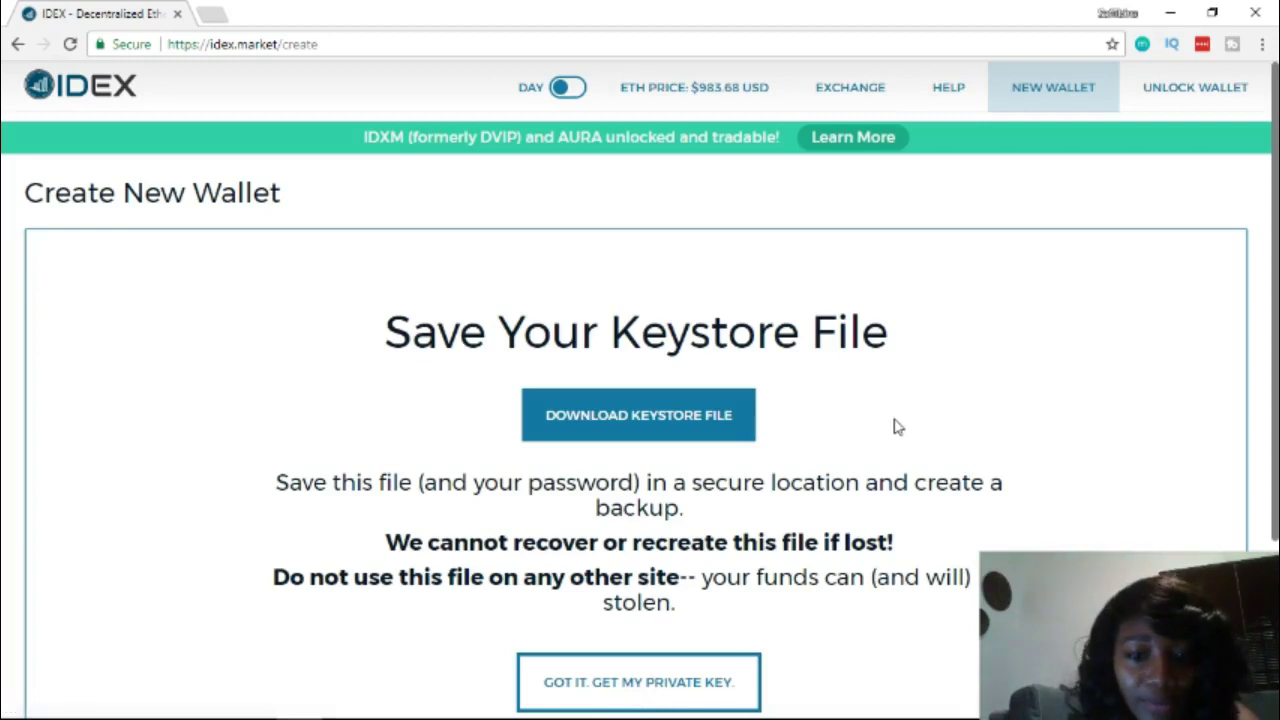
Step: Skip the keystore file download, reveal the new wallet's private key and dismiss the LastPass save offer
scroll(595, 700, "down", 1)
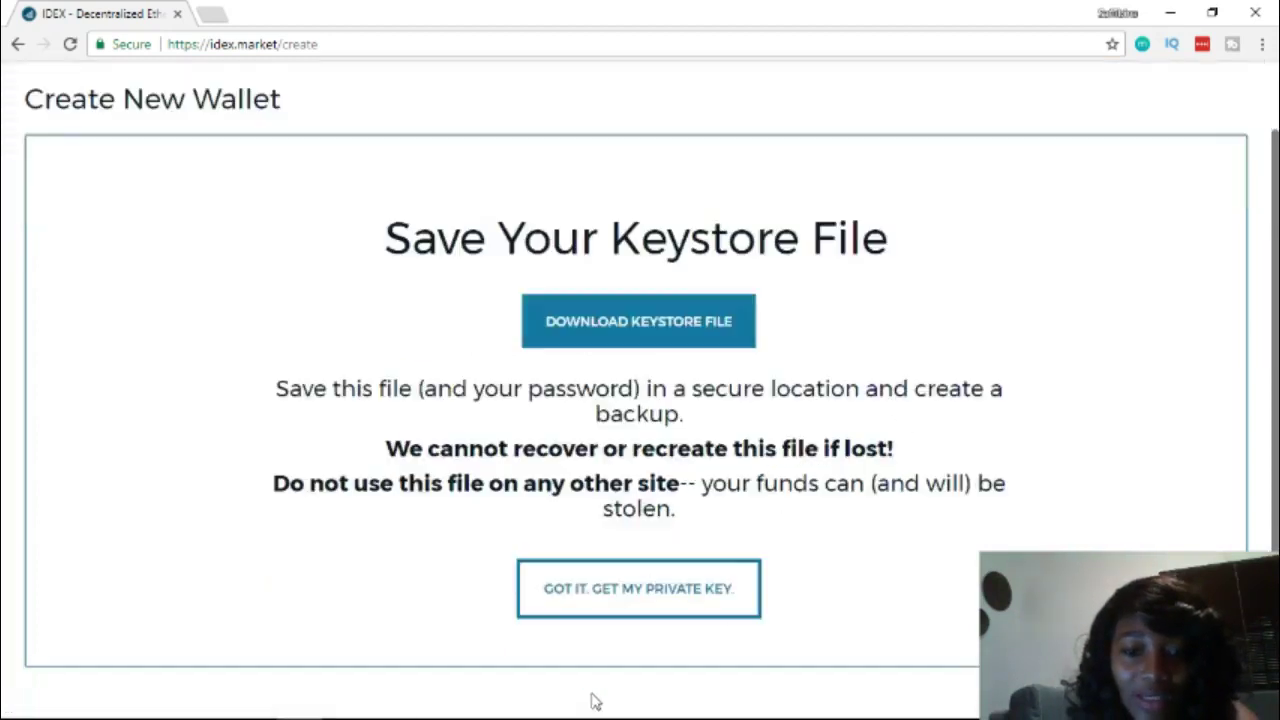
scroll(600, 595, "down", 2)
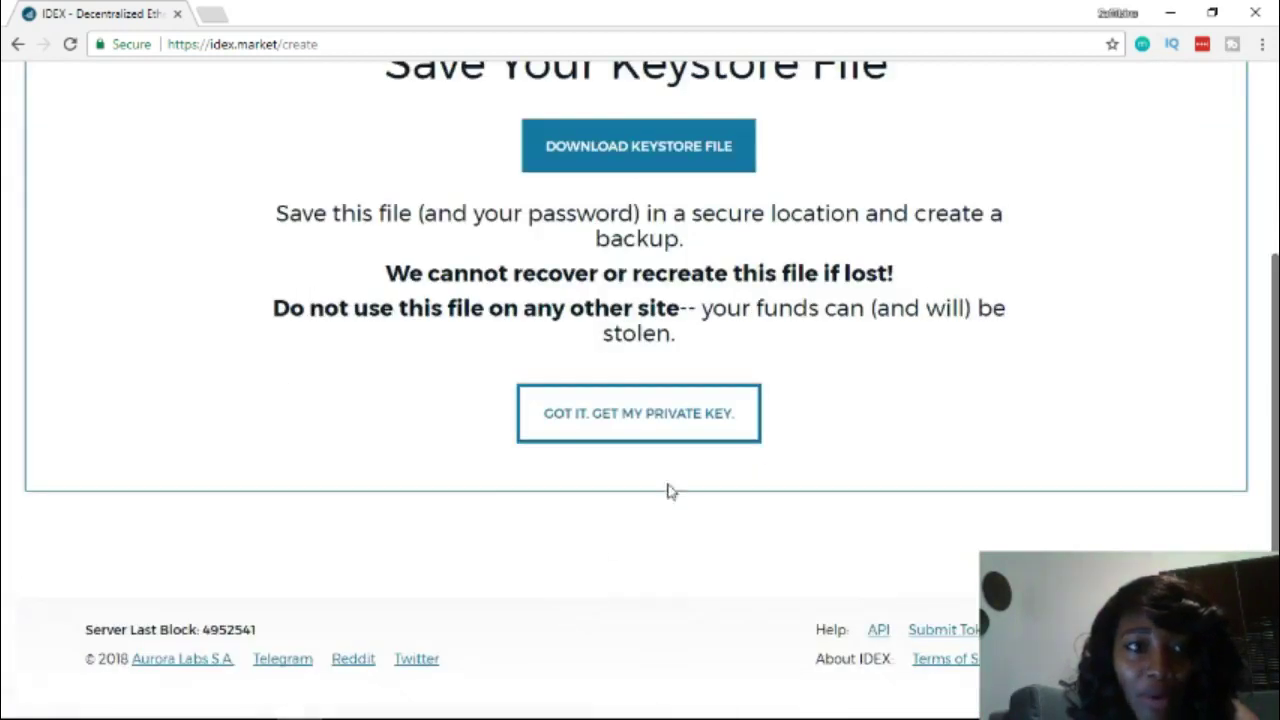
scroll(645, 430, "up", 1)
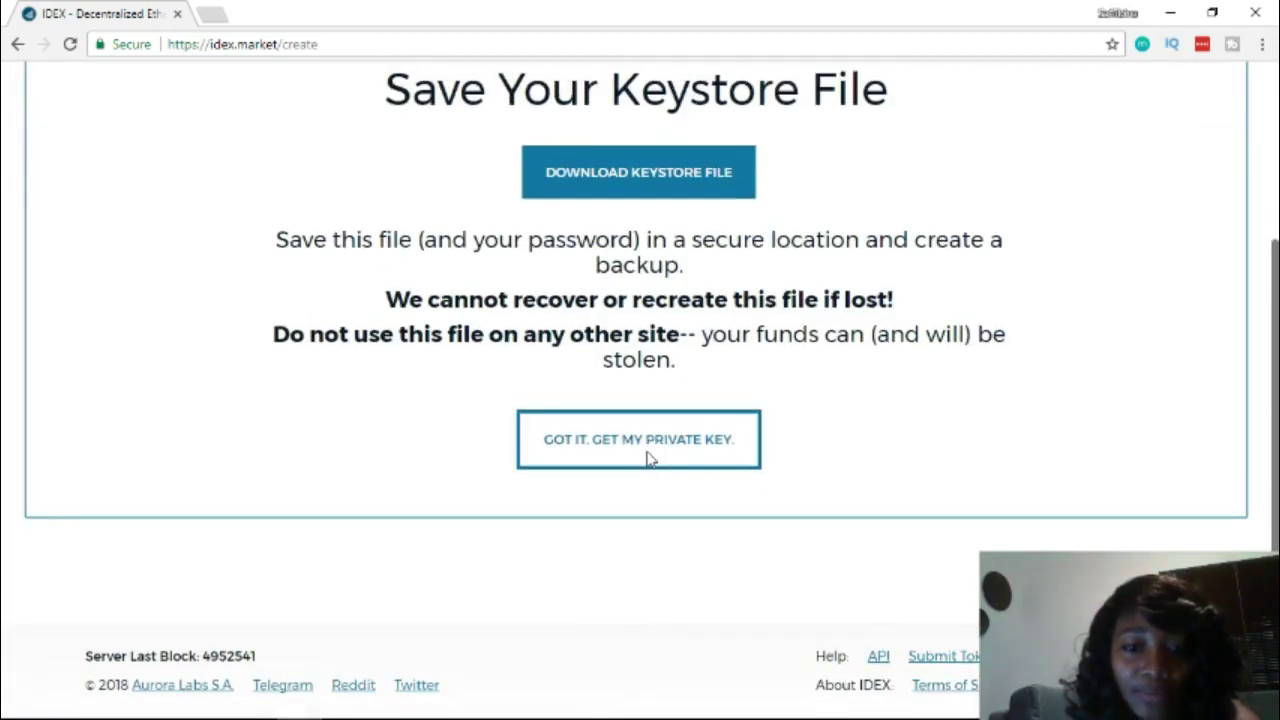
left_click(648, 458)
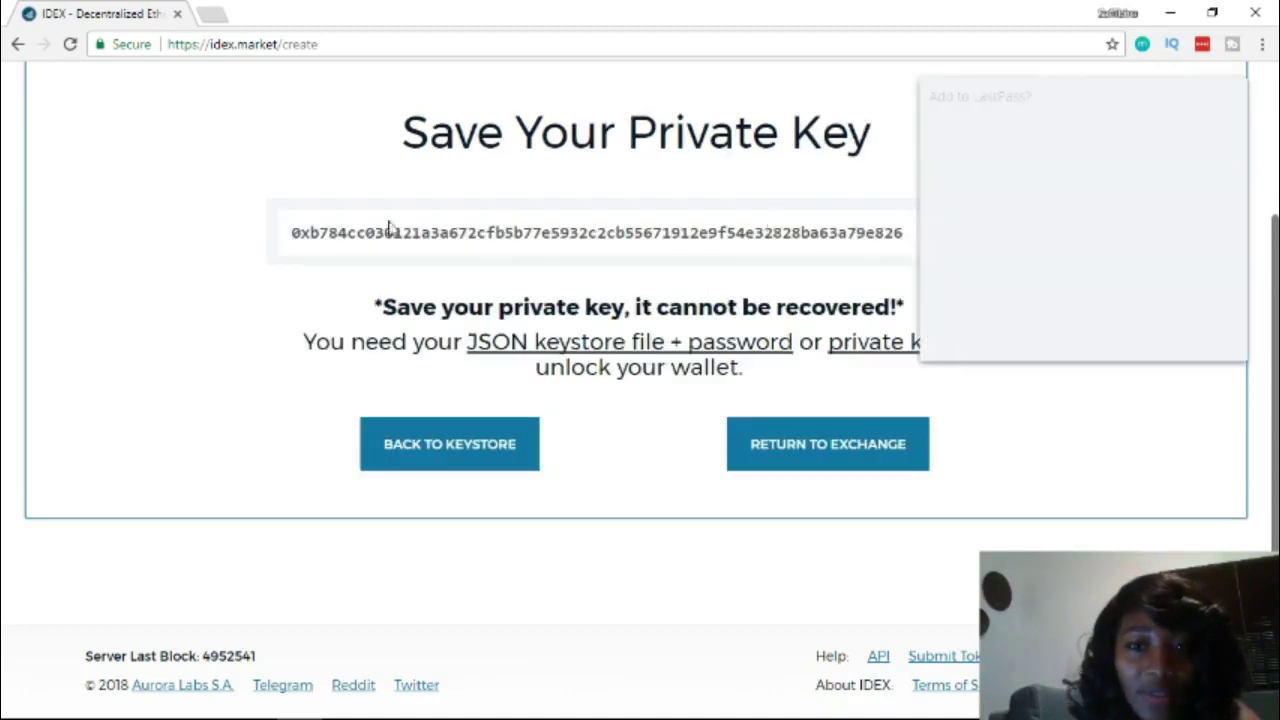
left_click(1110, 335)
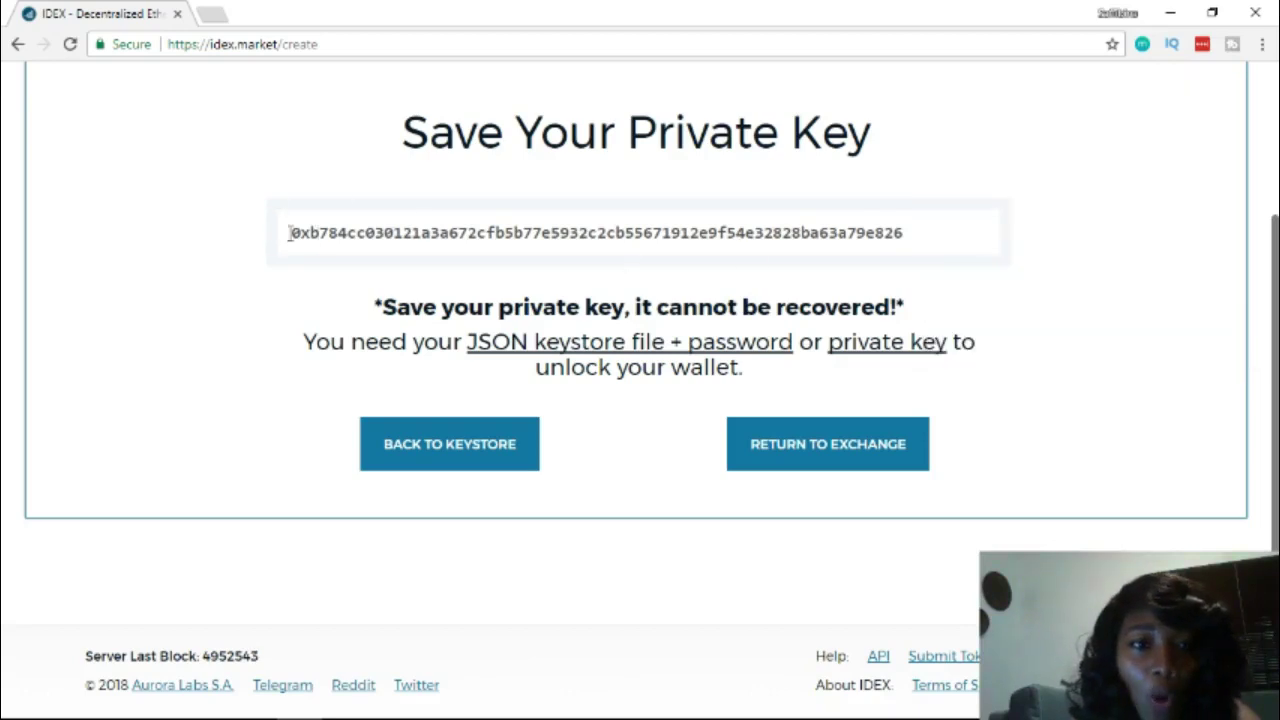
Step: Copy the entire private key of the new wallet and return to the exchange
double_click(684, 238)
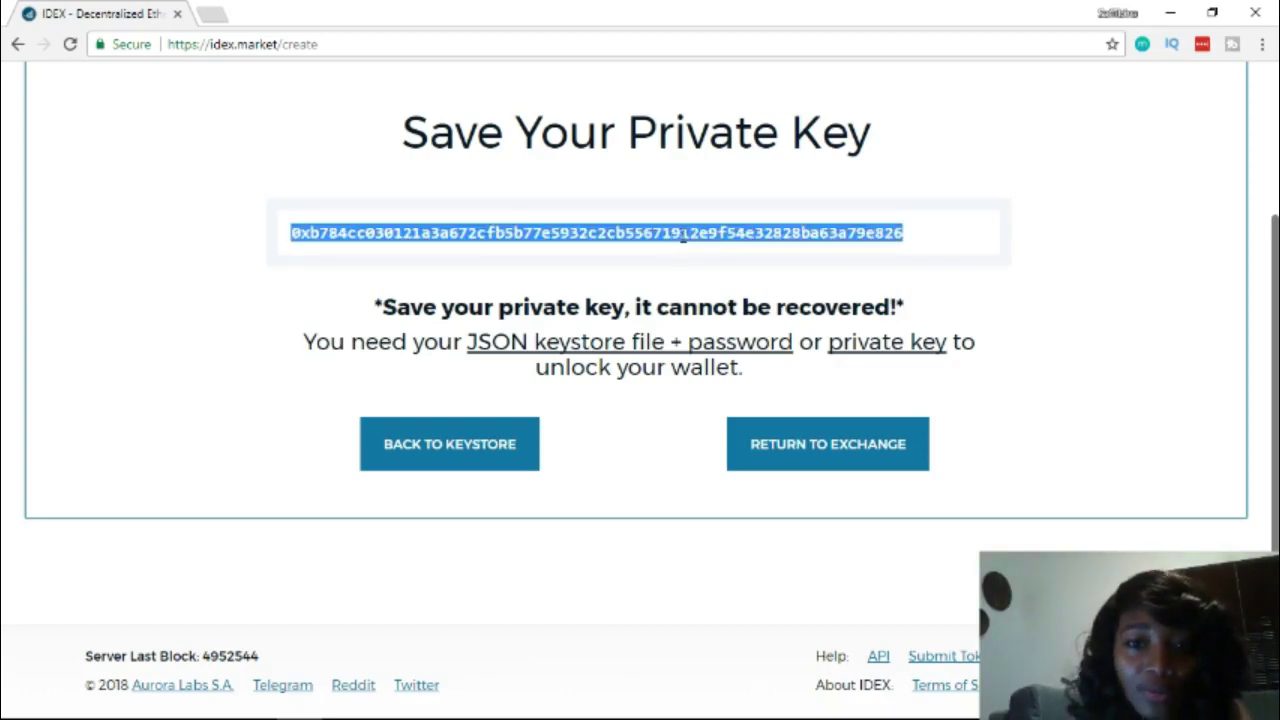
right_click(684, 236)
left_click(727, 253)
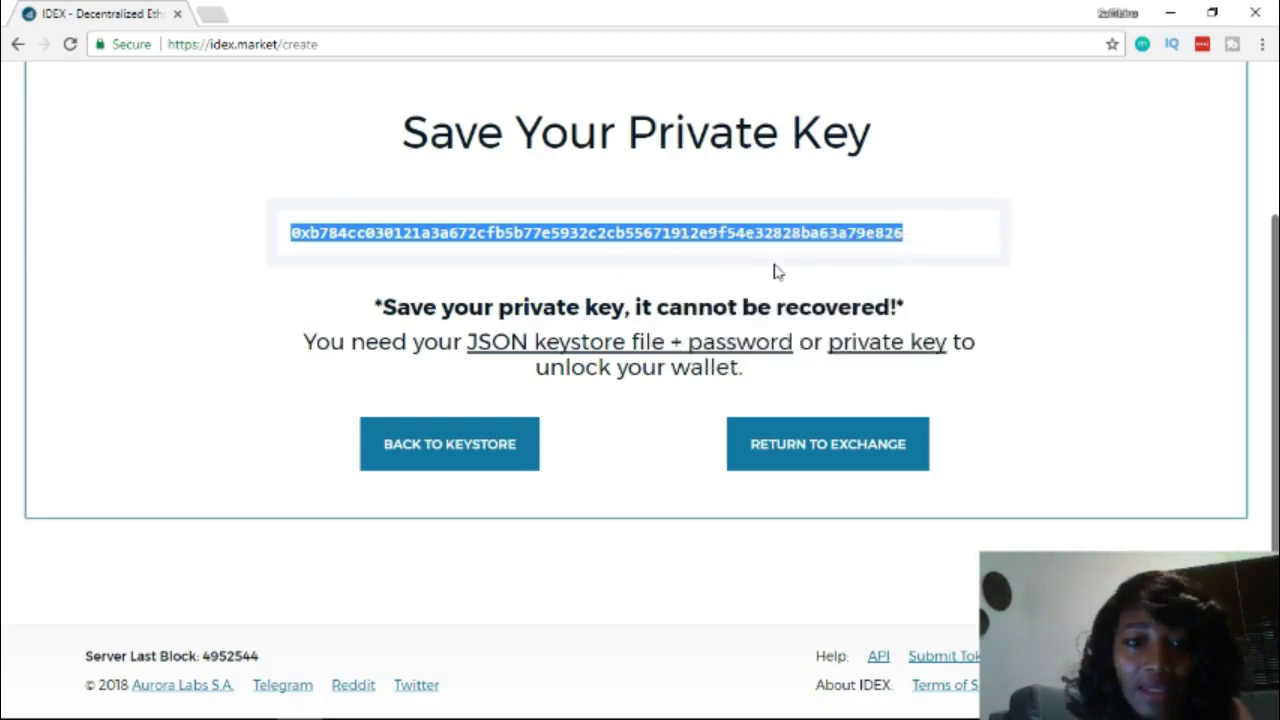
left_click(820, 466)
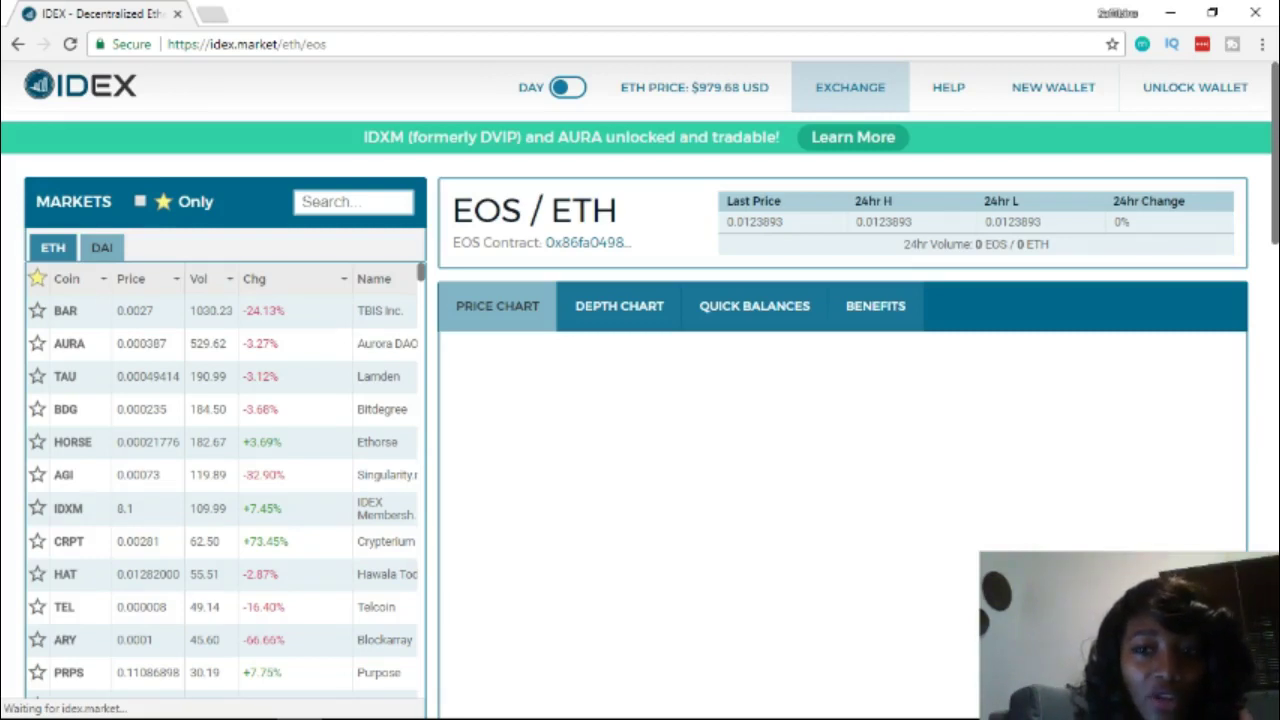
Step: Switch to idex.txt in Notepad, paste the private key after its label, then return to the exchange and keep waiting for the page
left_click(573, 701)
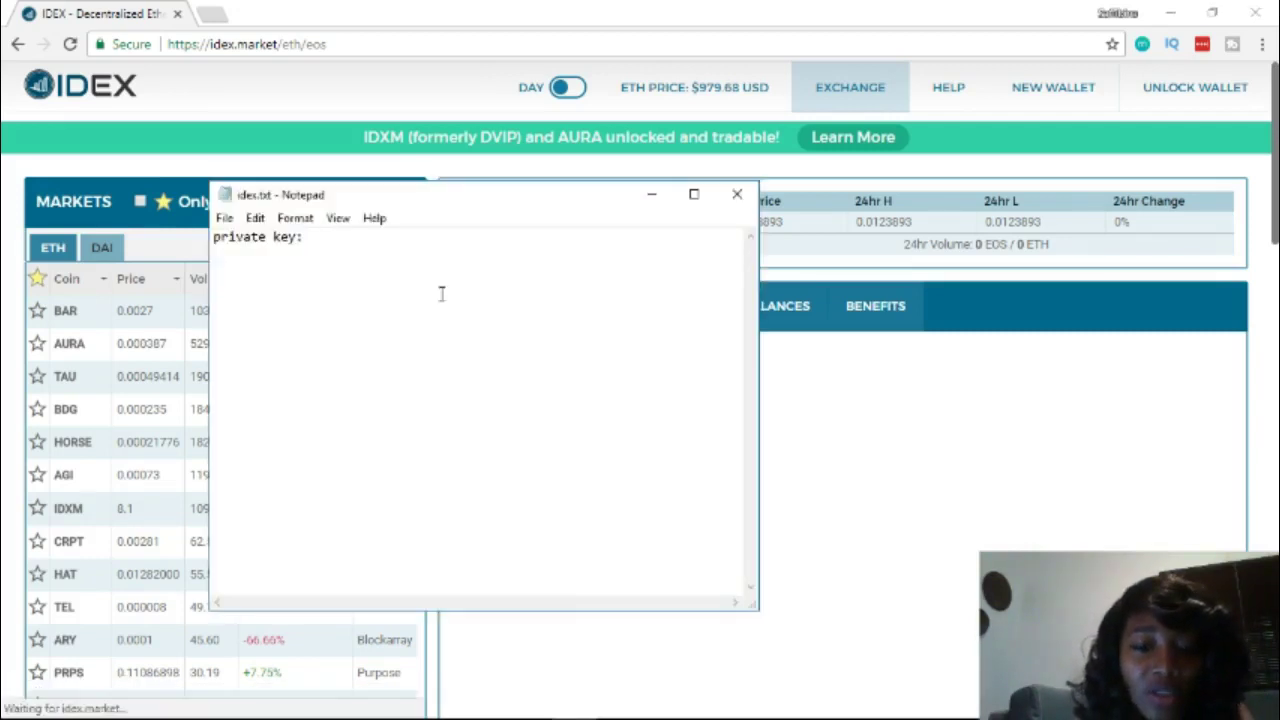
right_click(354, 238)
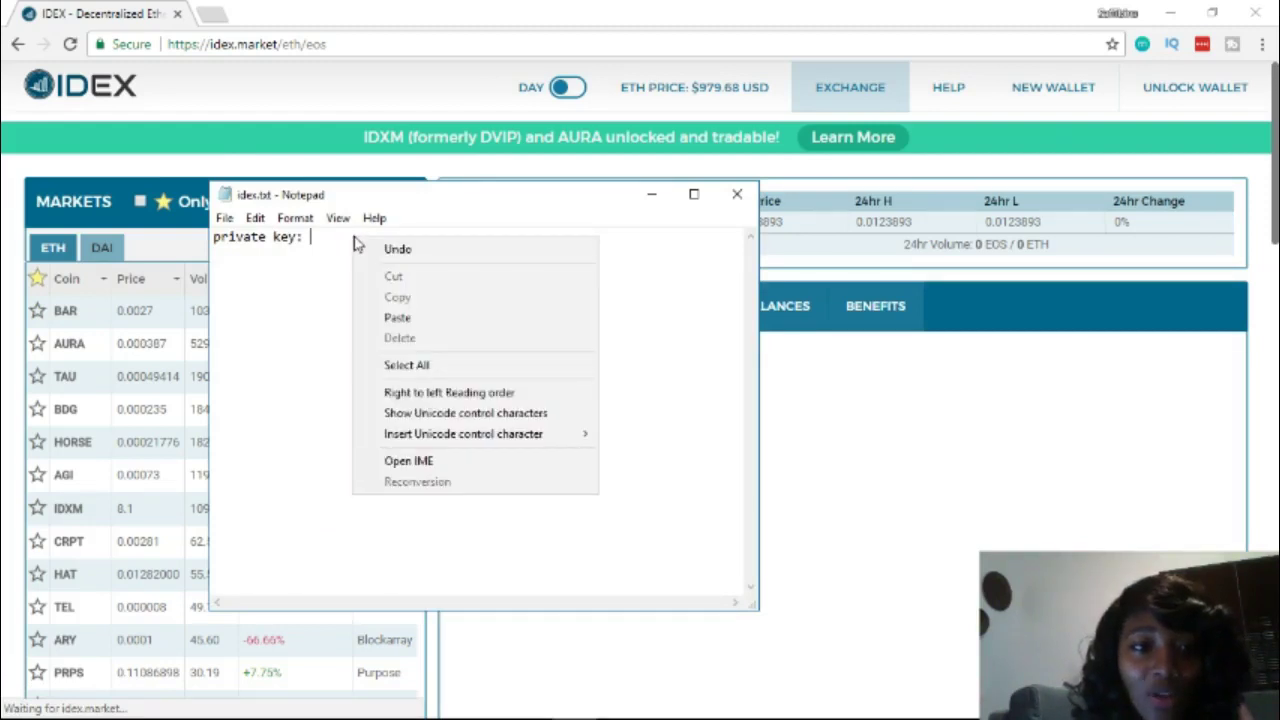
left_click(404, 320)
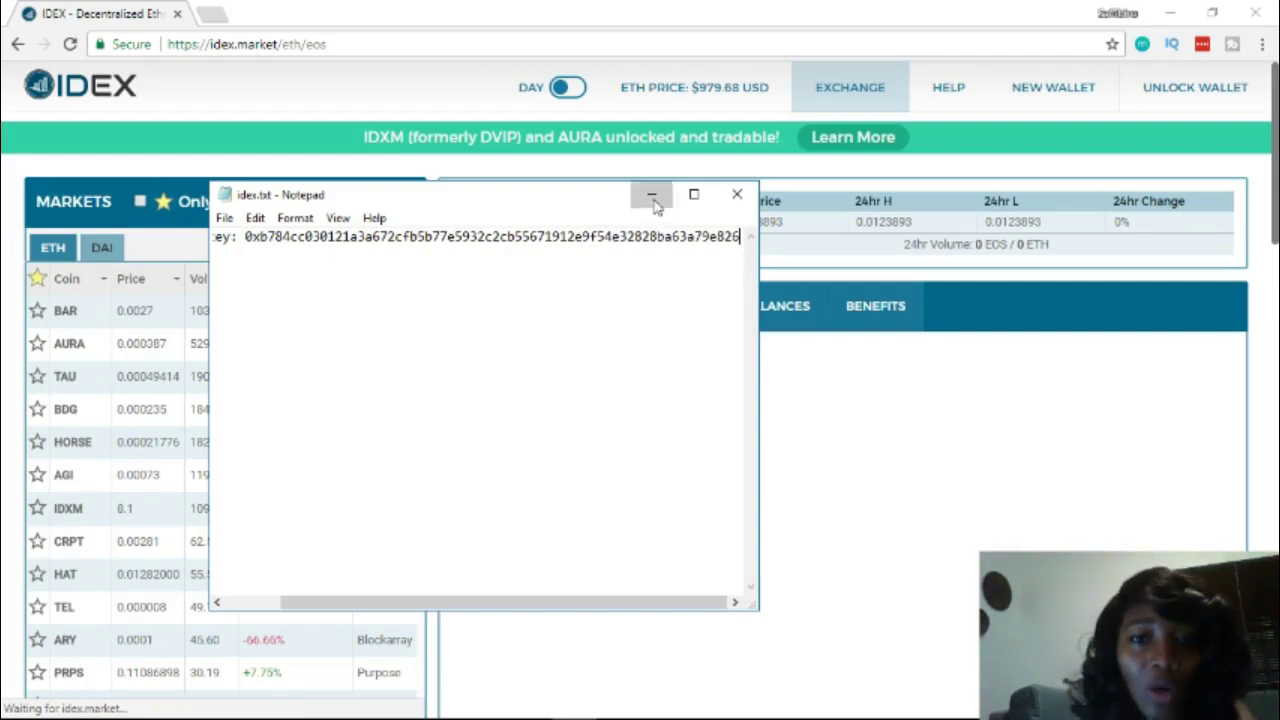
left_click(651, 194)
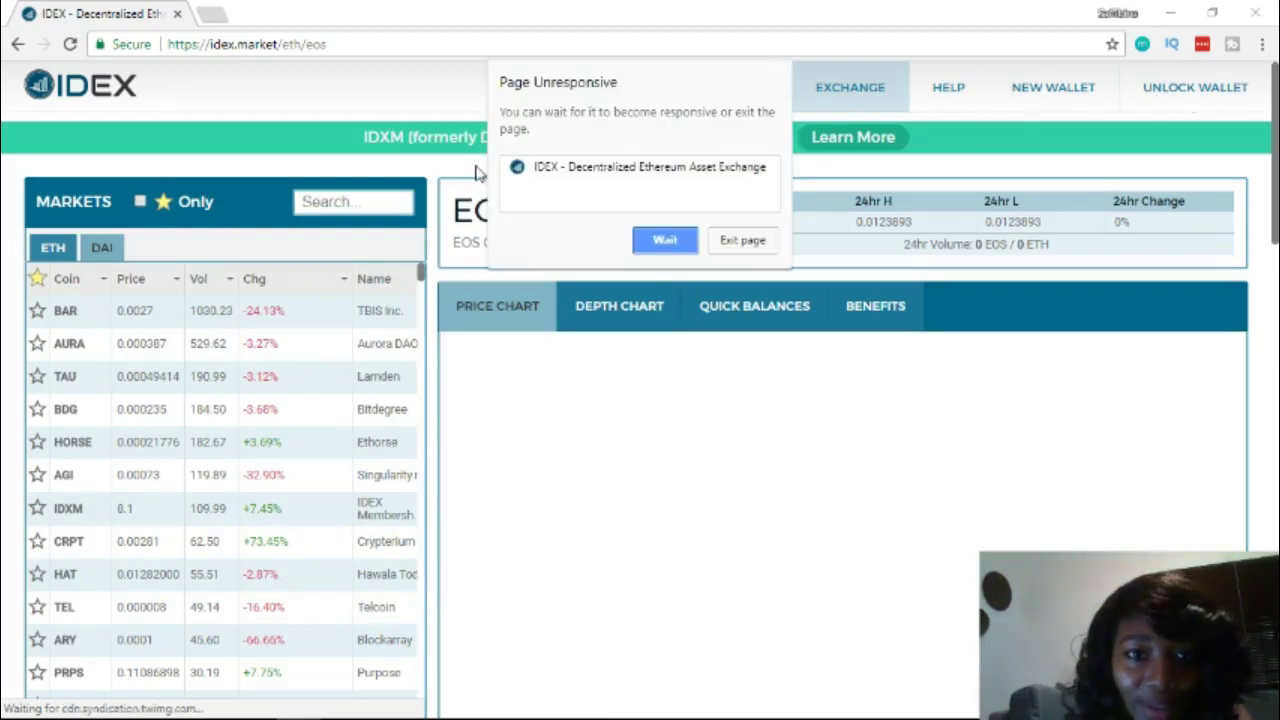
left_click(662, 244)
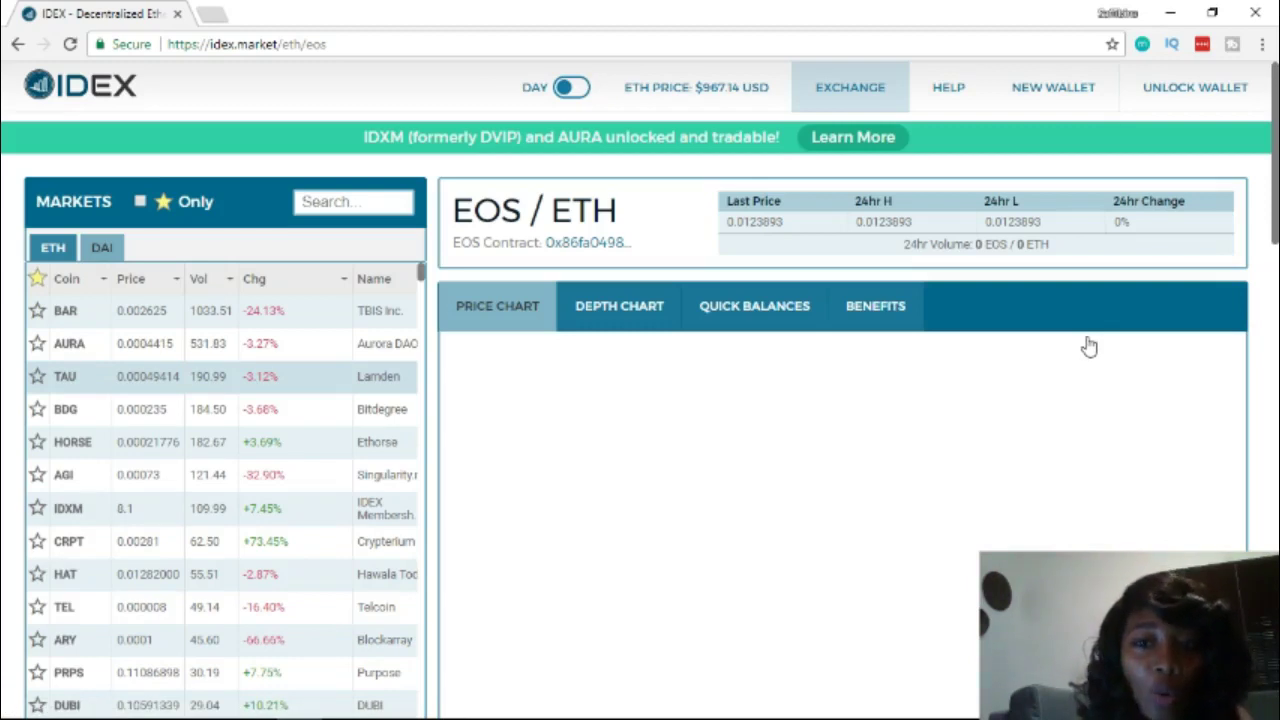
Step: Open the IDEX FAQ and review the trading fees, minimum trade orders and minimum withdrawal amount
left_click(963, 95)
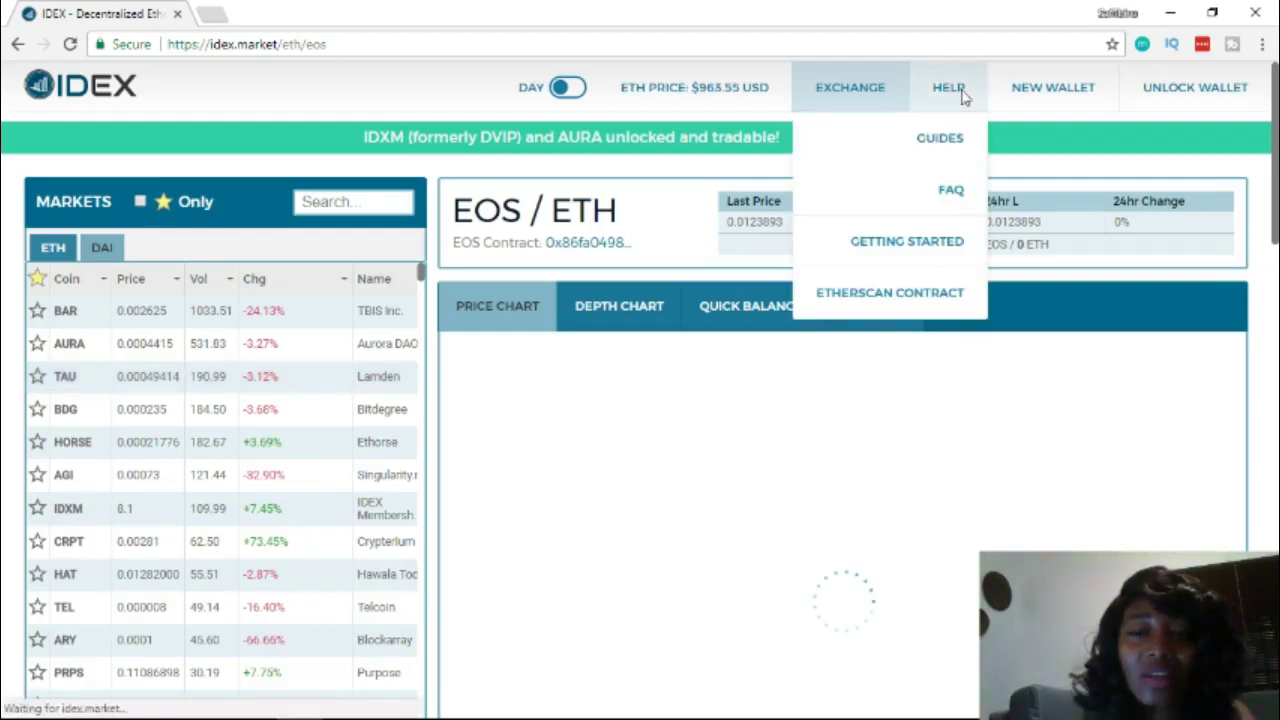
left_click(948, 192)
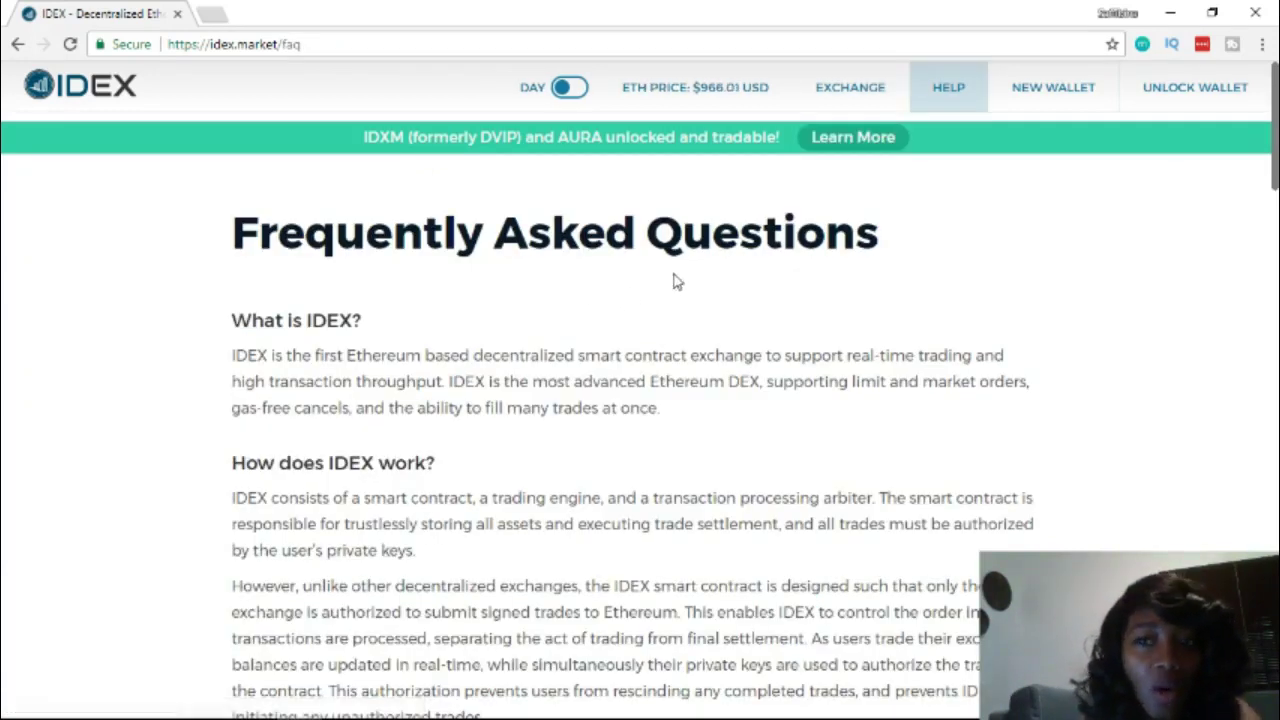
scroll(720, 337, "down", 3)
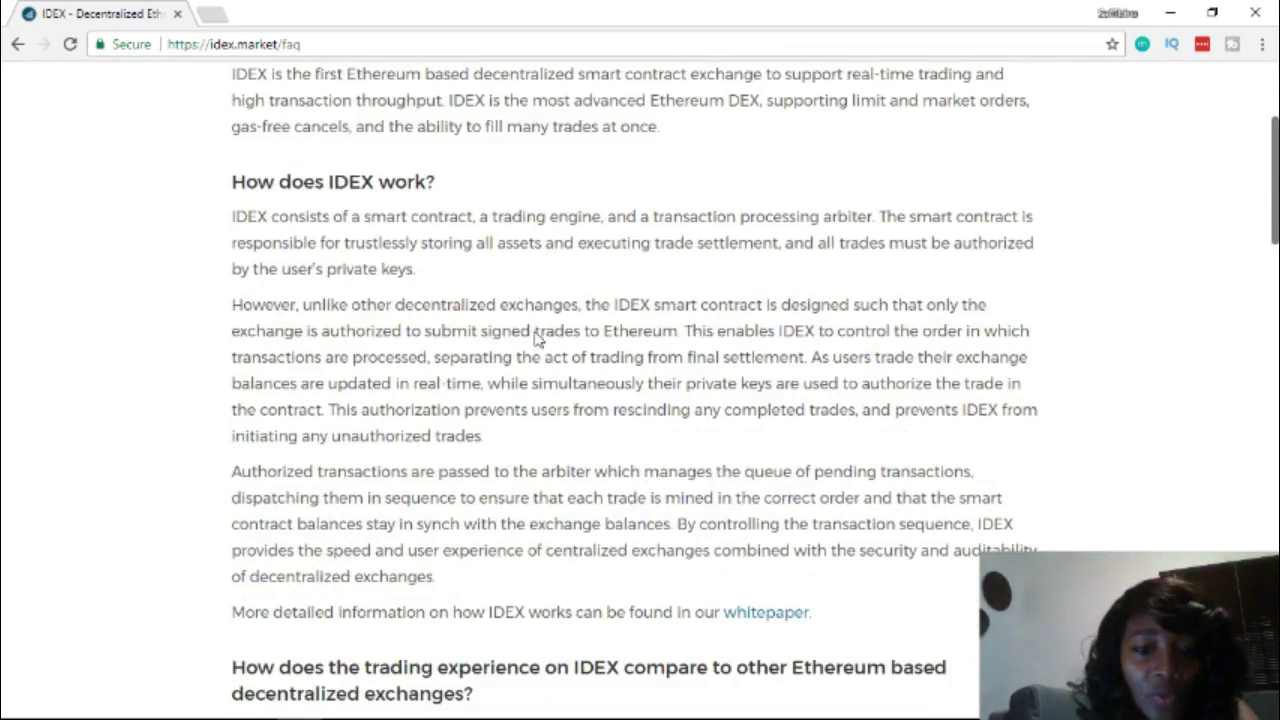
scroll(537, 340, "down", 4)
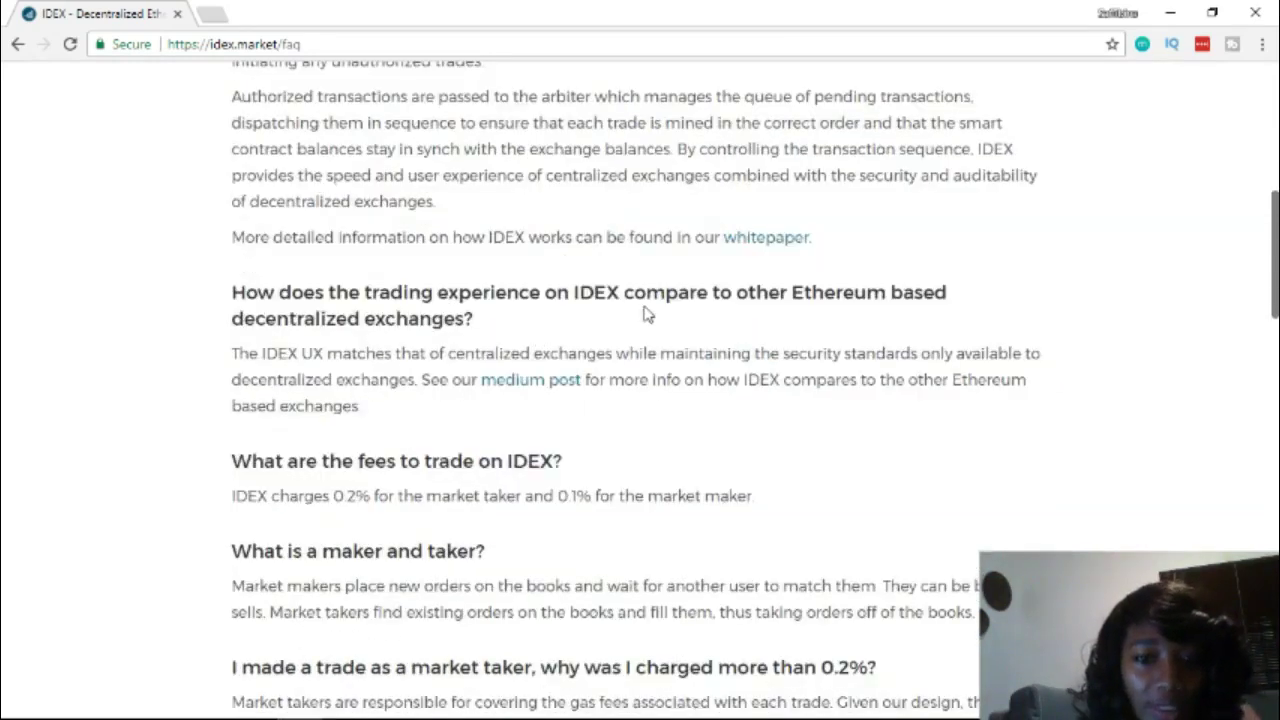
scroll(365, 307, "down", 7)
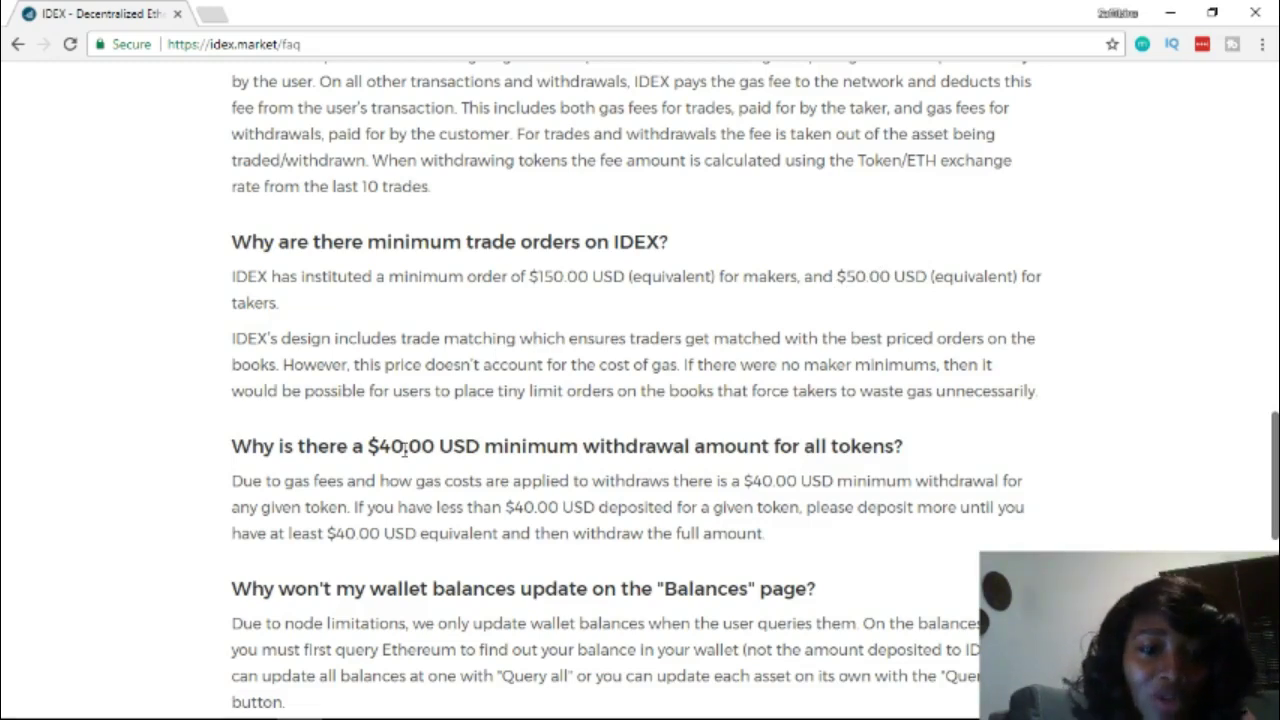
scroll(647, 299, "up", 20)
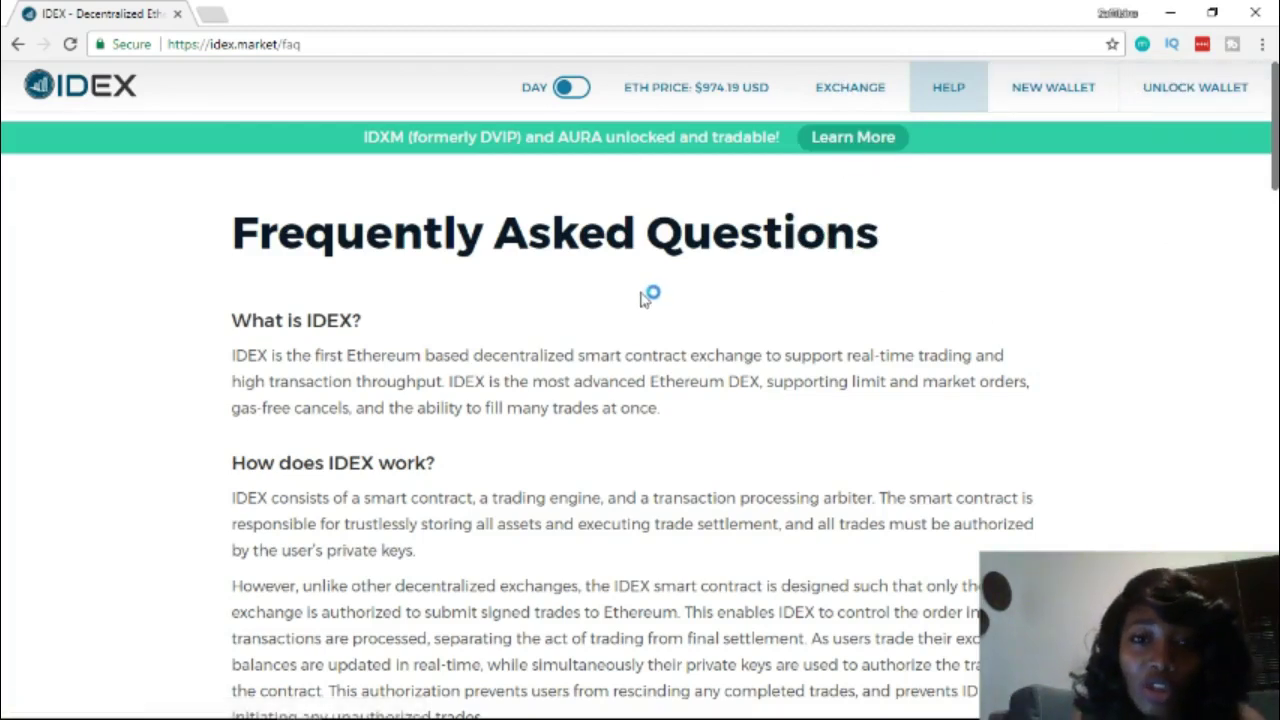
Step: Unlock the wallet with the Private Key access method by pasting the wallet's private key
left_click(1186, 95)
left_click(585, 358)
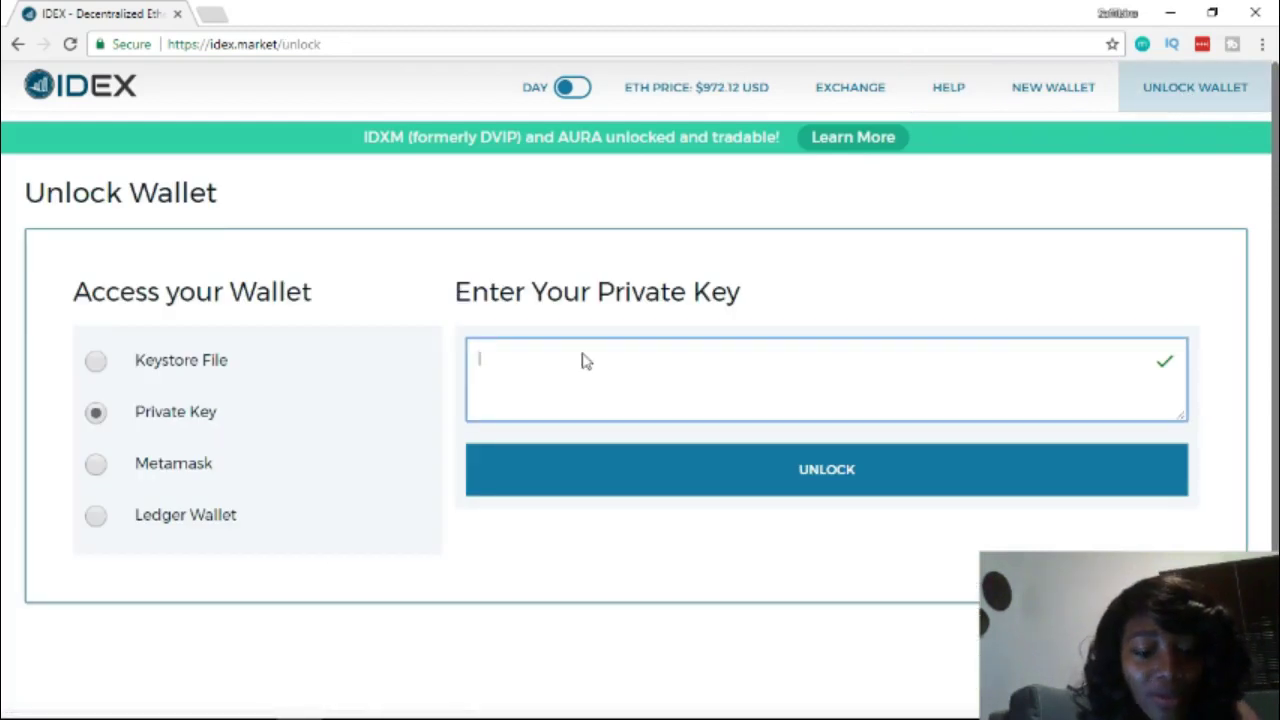
key("ctrl+v")
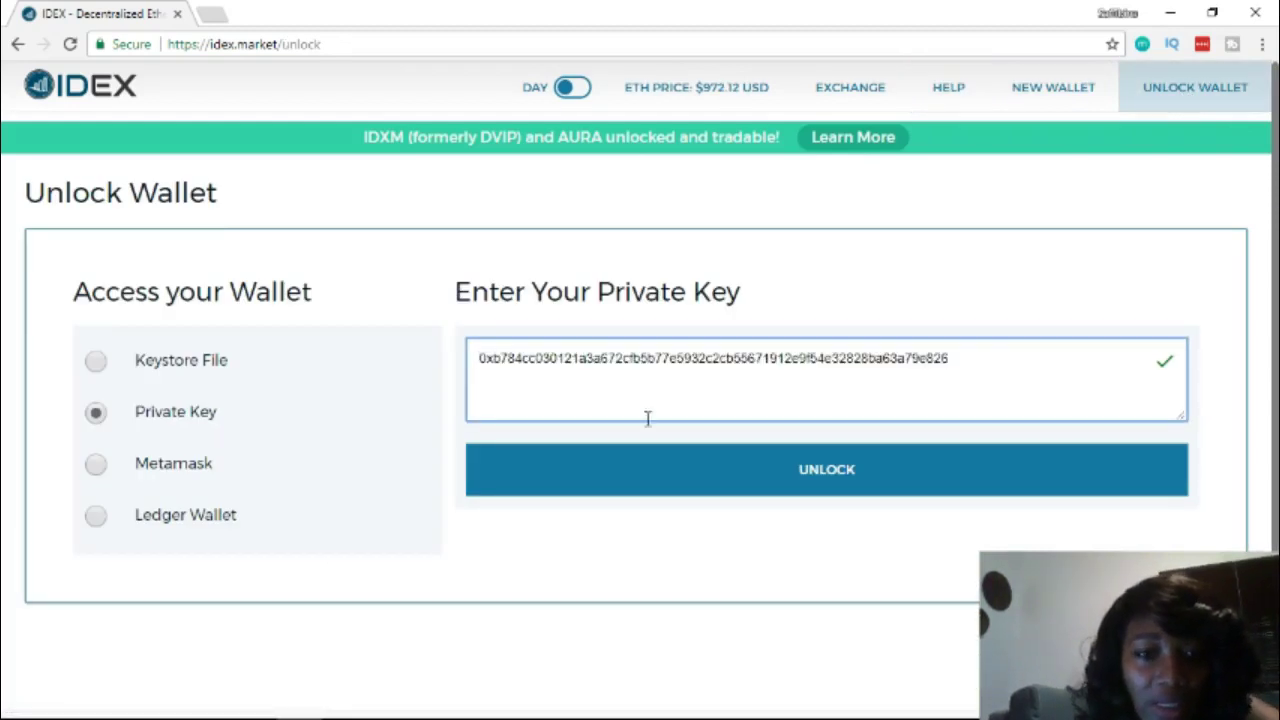
left_click(776, 487)
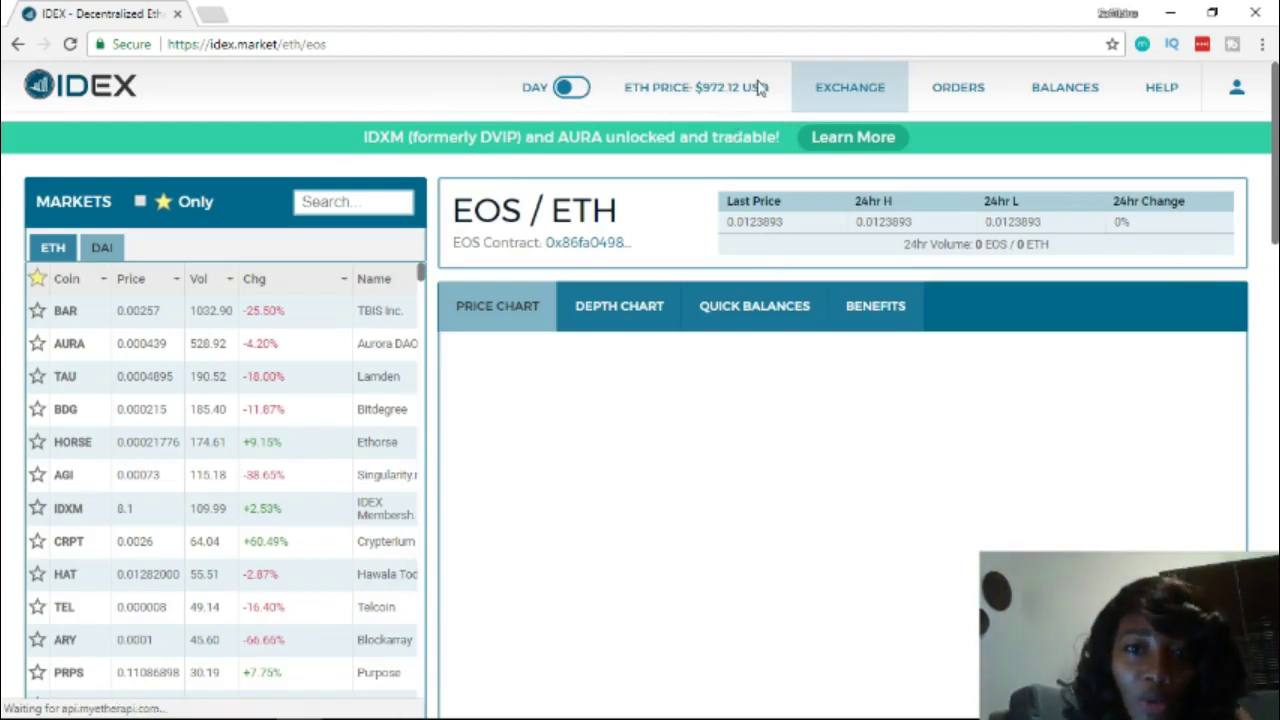
Step: Open the full balances page of the unlocked wallet
left_click(835, 95)
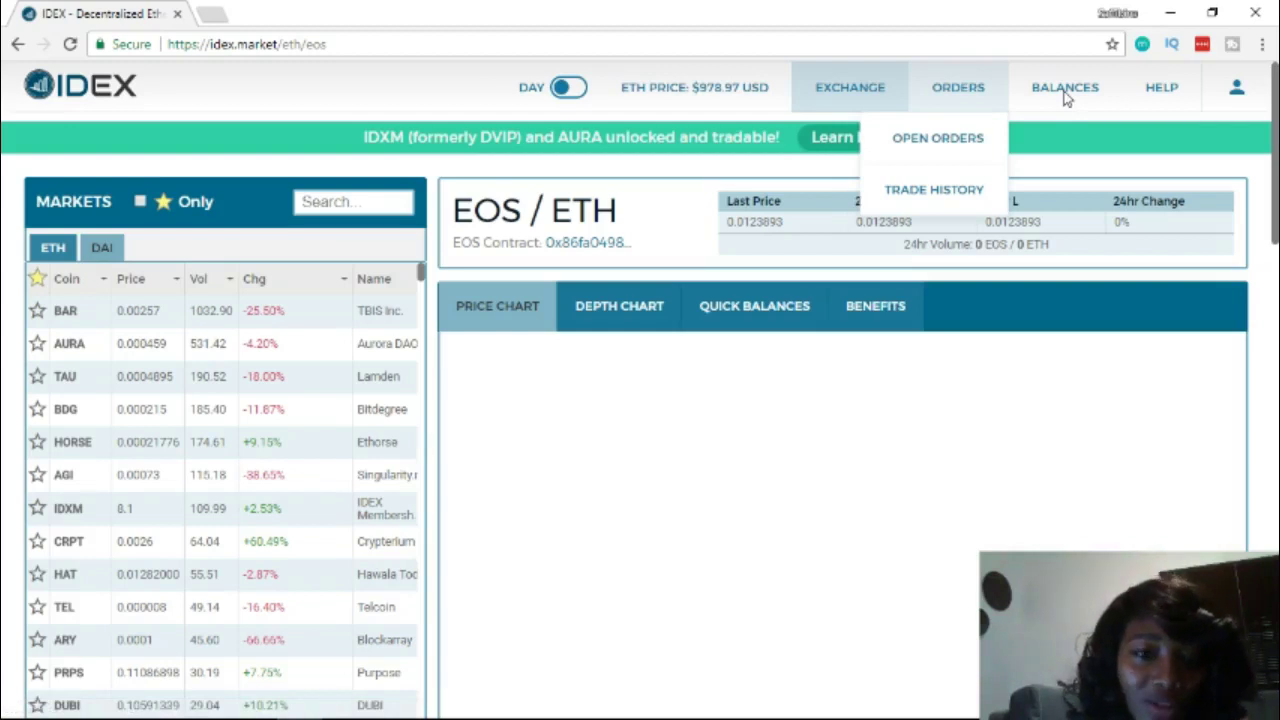
mouse_move(1065, 93)
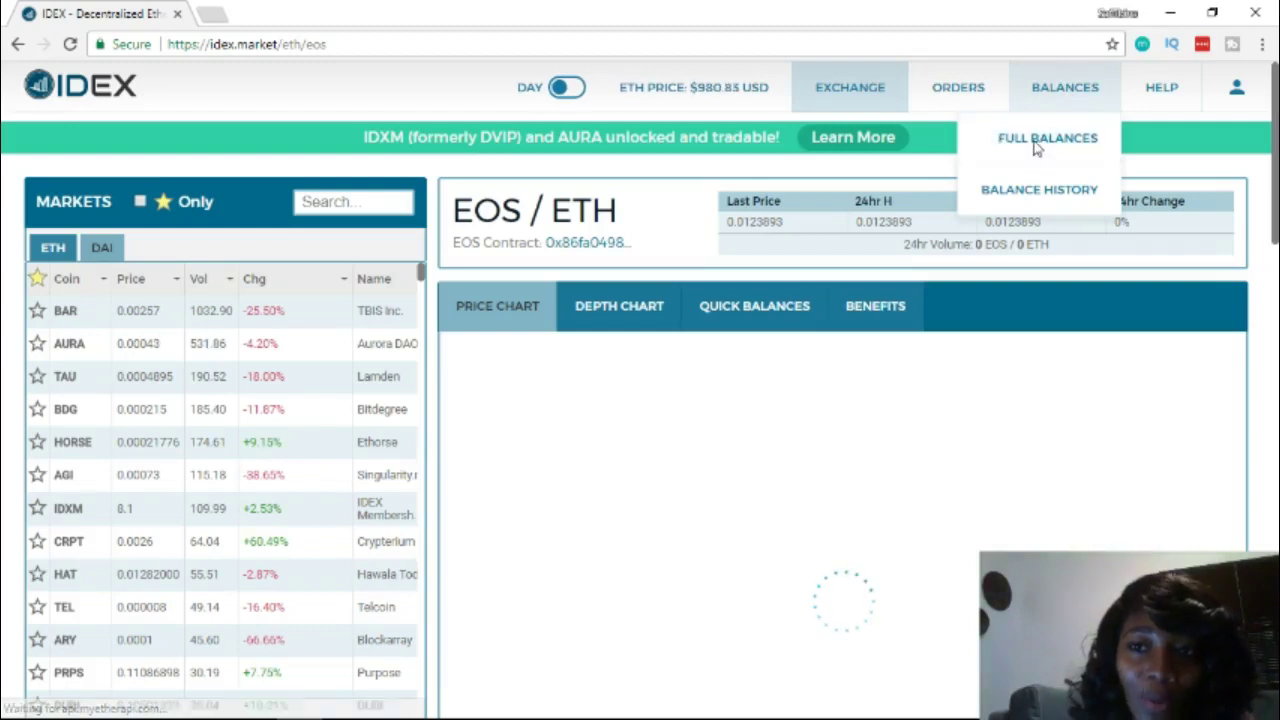
left_click(1036, 140)
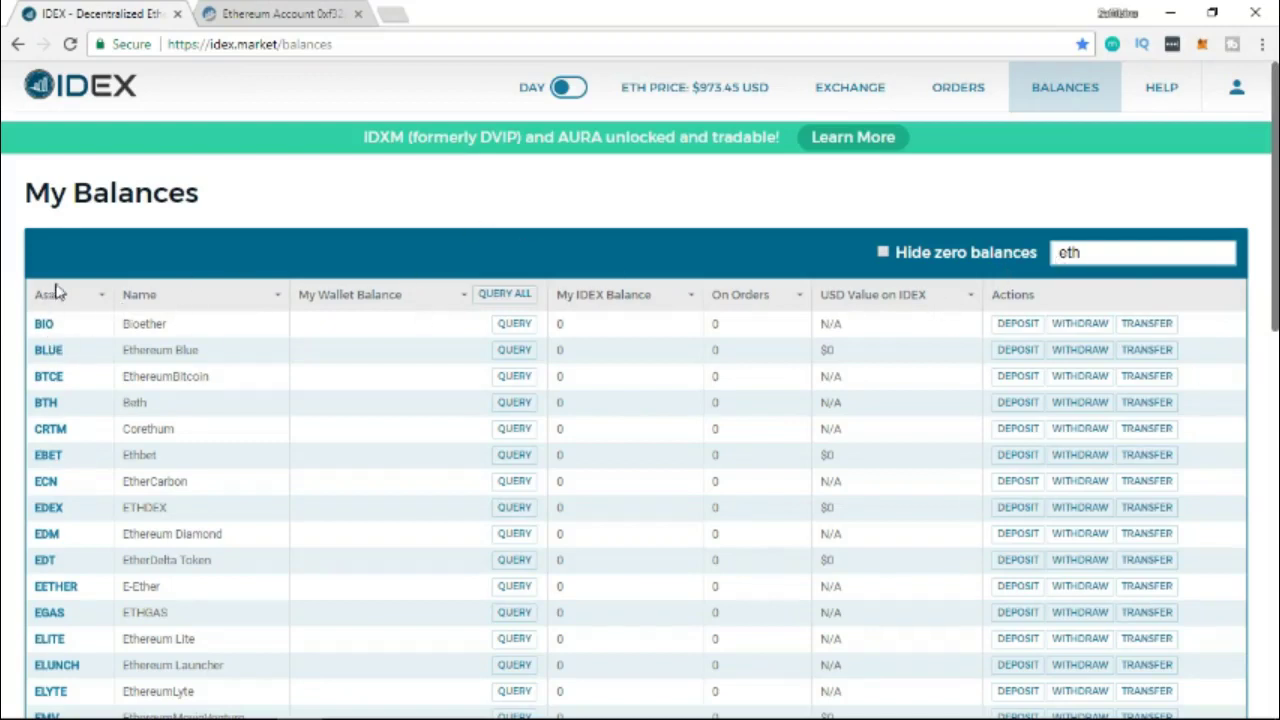
Step: Look through the balances list filtered by "eth" for the Ether (ETH) asset
scroll(68, 472, "down", 3)
scroll(45, 490, "down", 4)
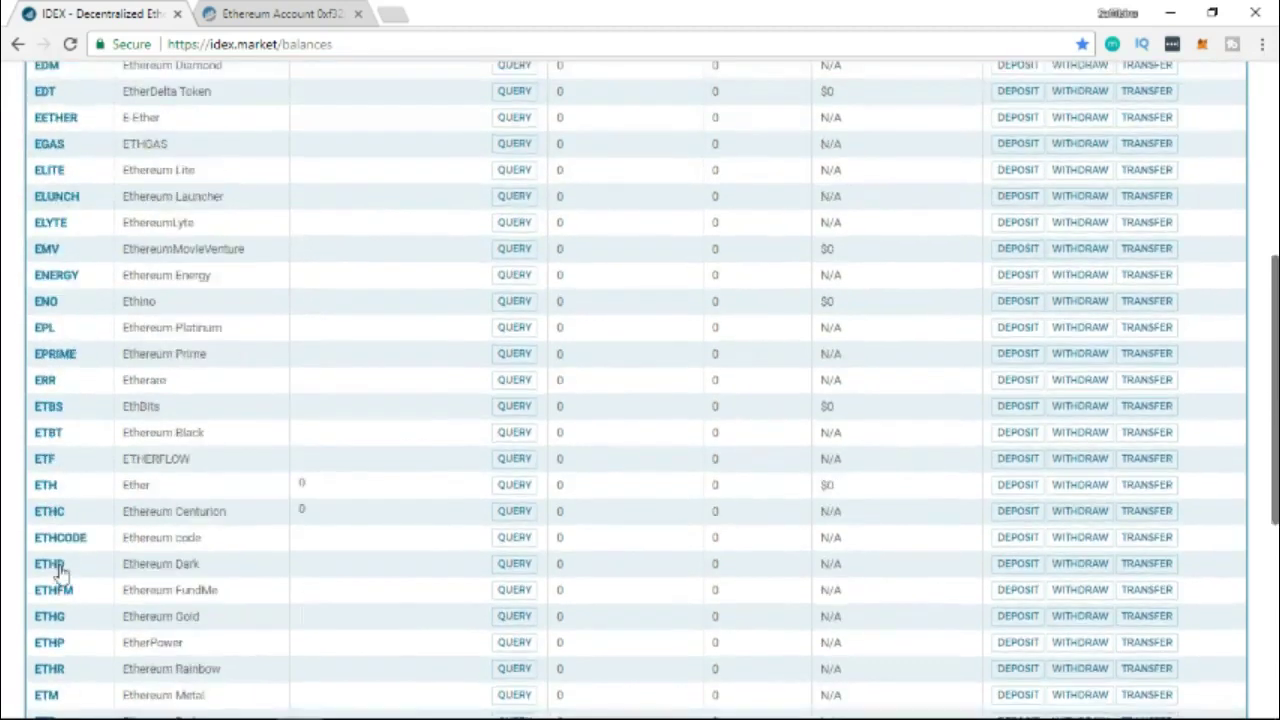
scroll(85, 695, "down", 3)
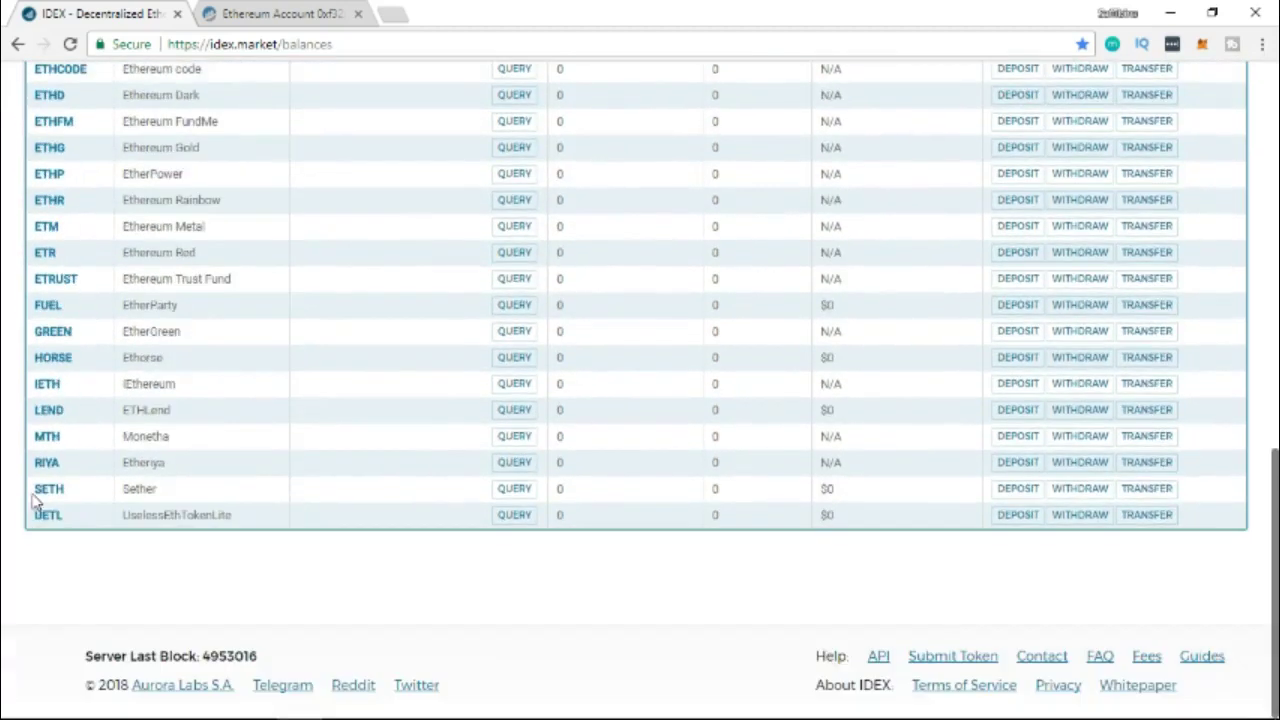
scroll(70, 222, "up", 7)
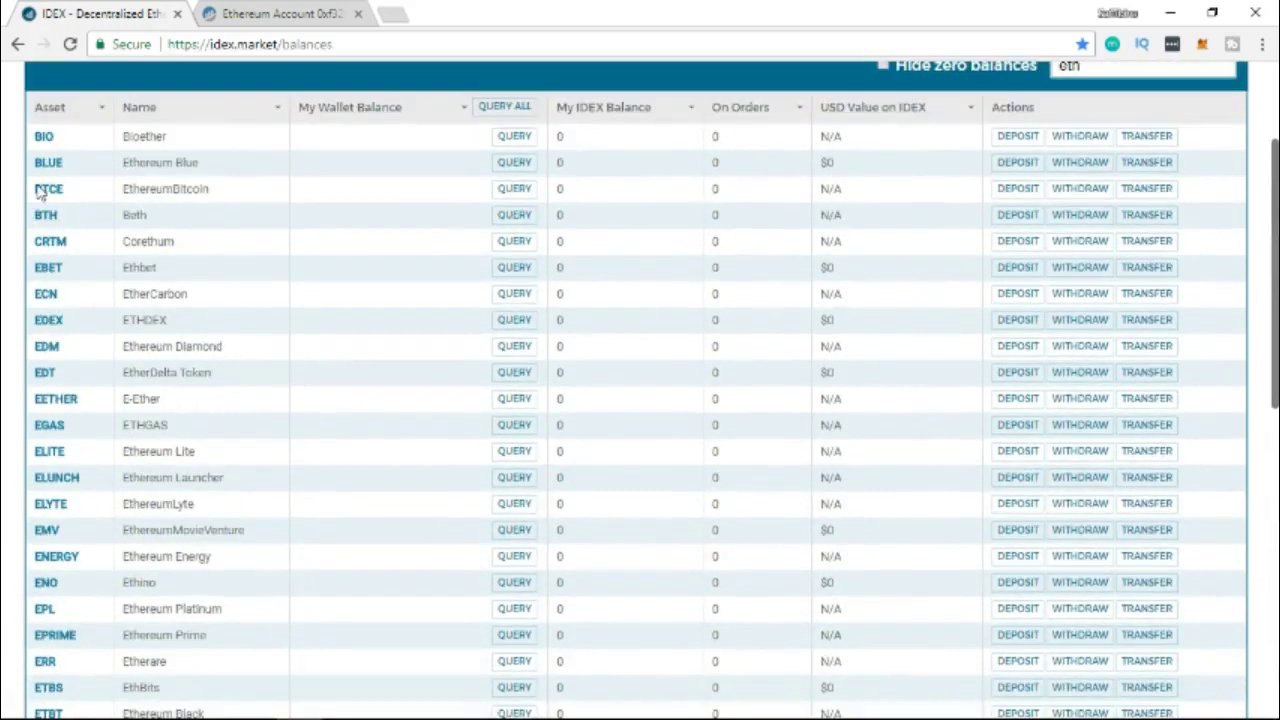
scroll(985, 140, "up", 2)
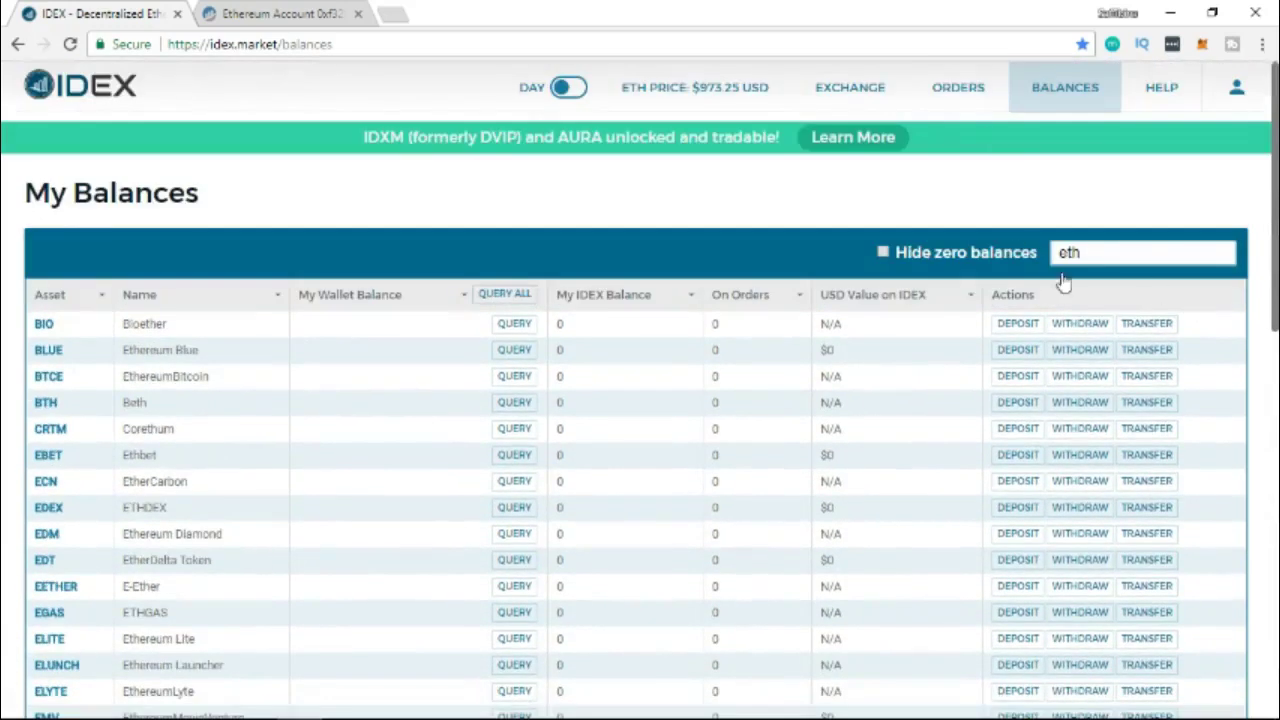
mouse_move(68, 718)
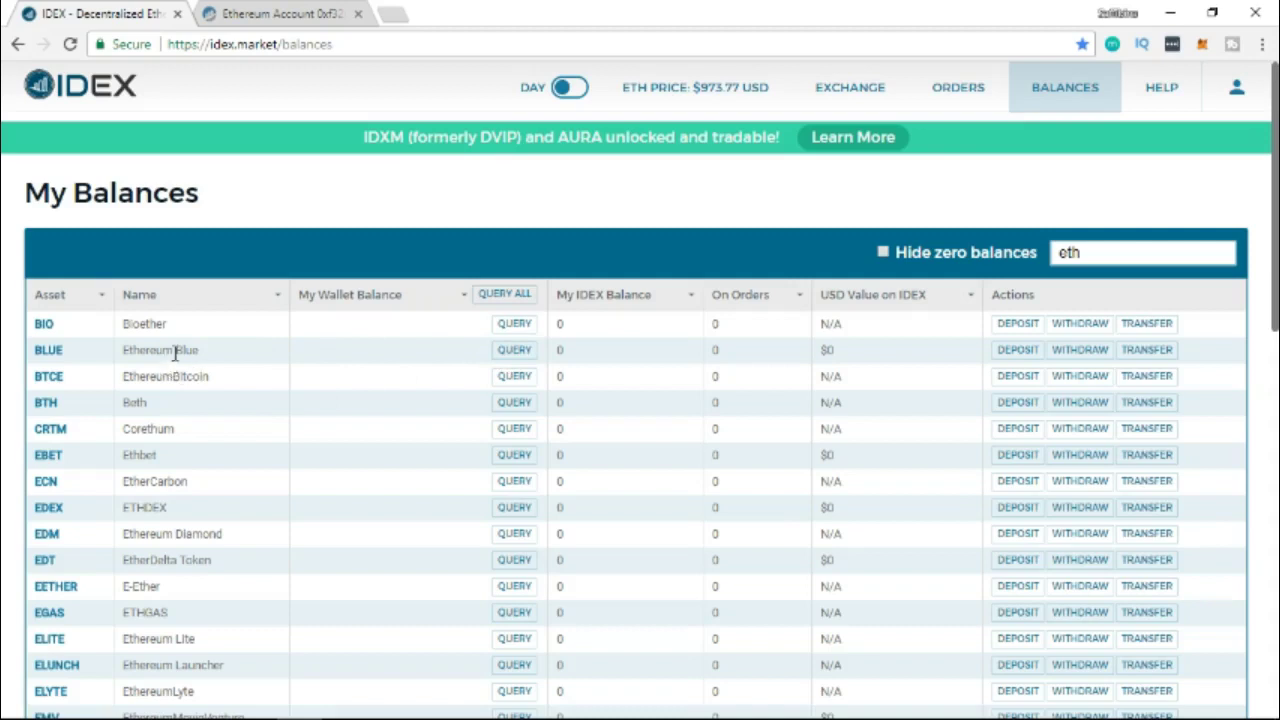
Step: Query the wallet balance of Ethereum Blue (BLUE) in the balances list
left_click(510, 350)
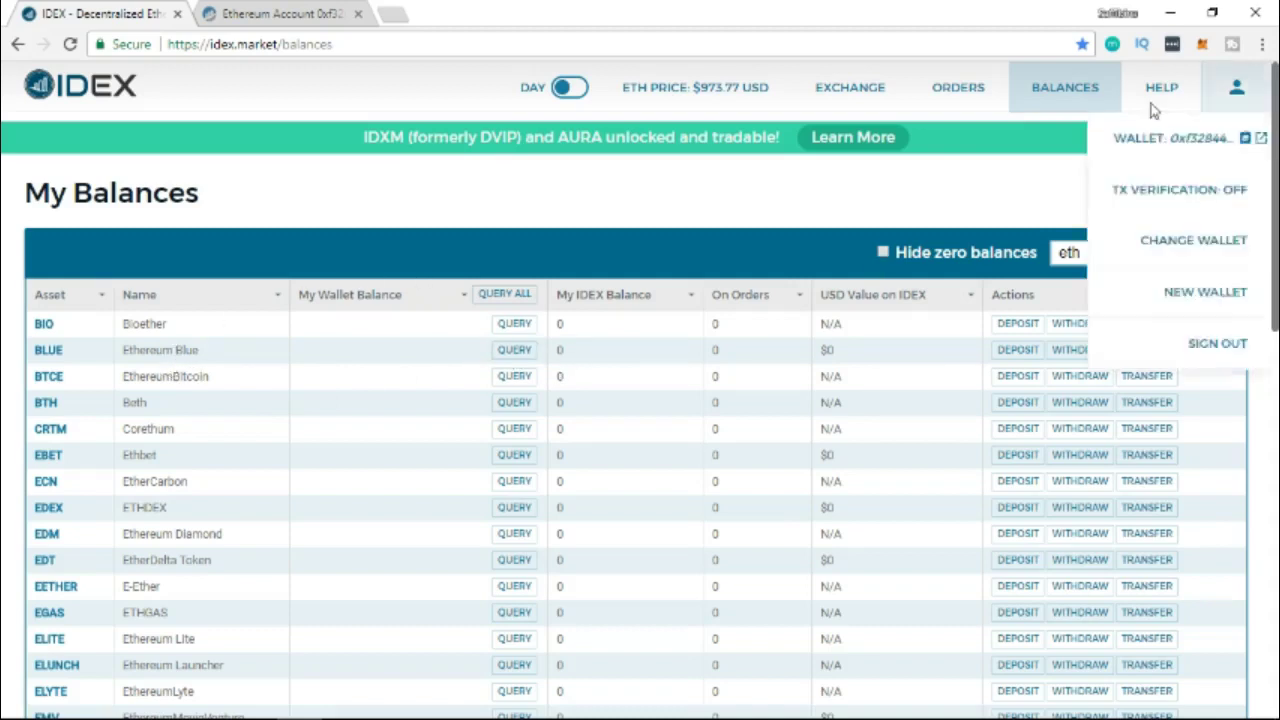
Step: Copy the wallet's address from the account details and paste it into the address bar of a new browser tab
mouse_move(1232, 108)
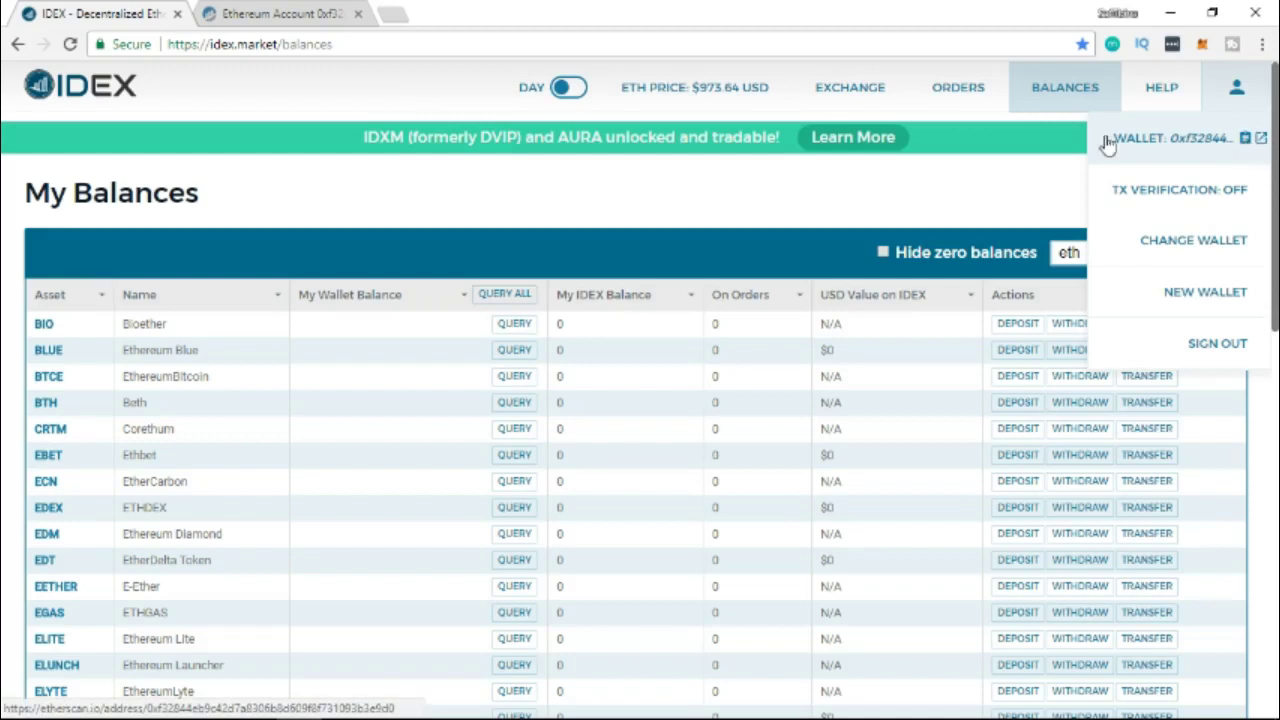
left_click(396, 15)
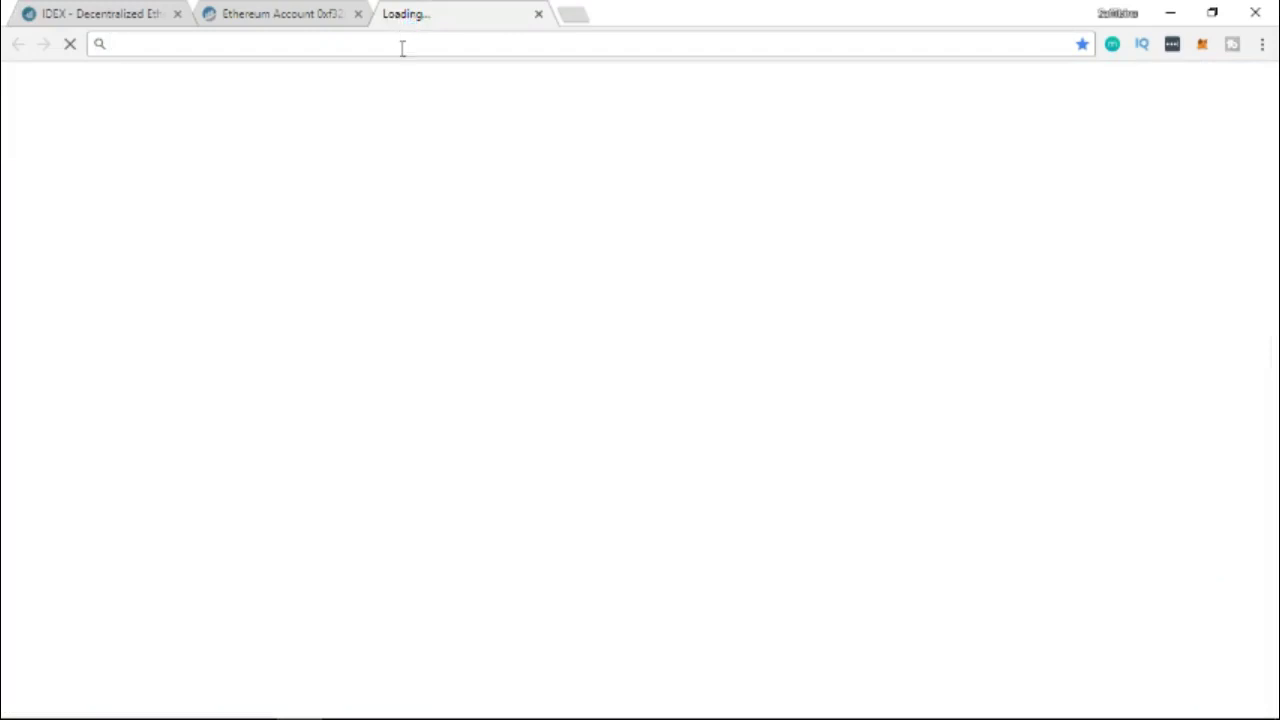
right_click(402, 47)
left_click(467, 148)
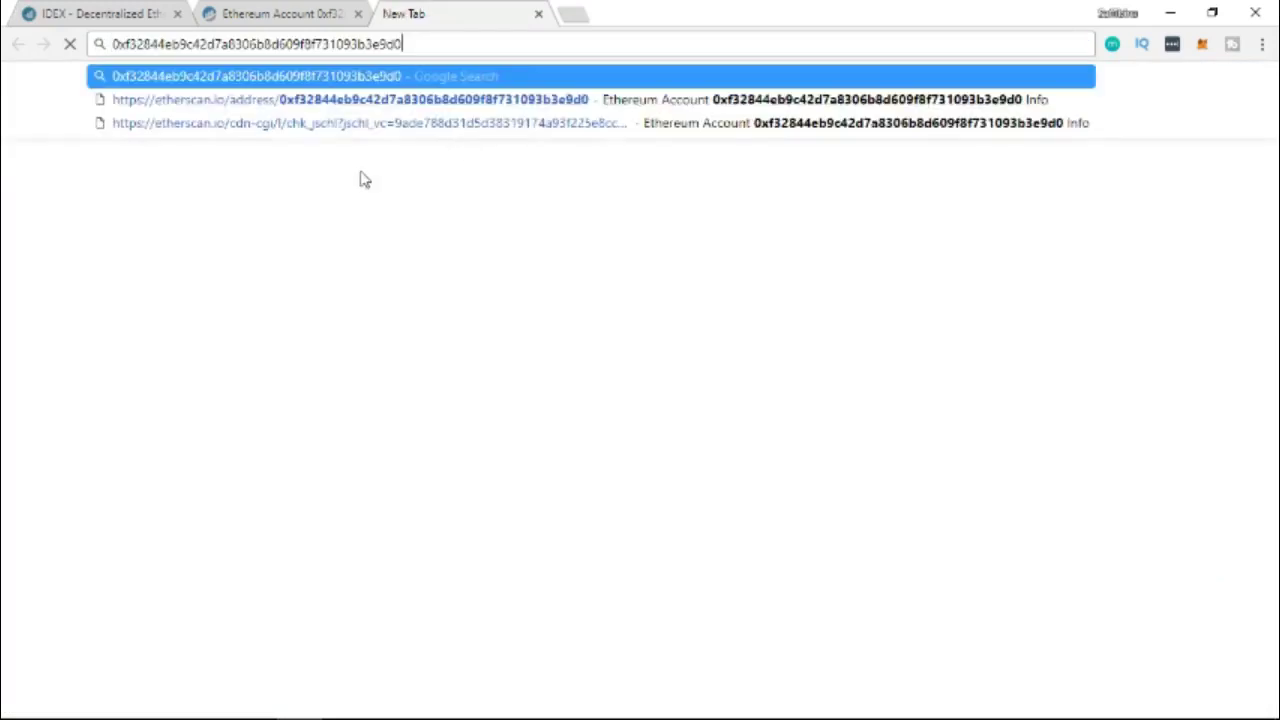
Step: Check the wallet's account page on Etherscan, select the full address there, and return to the IDEX balances
left_click(312, 12)
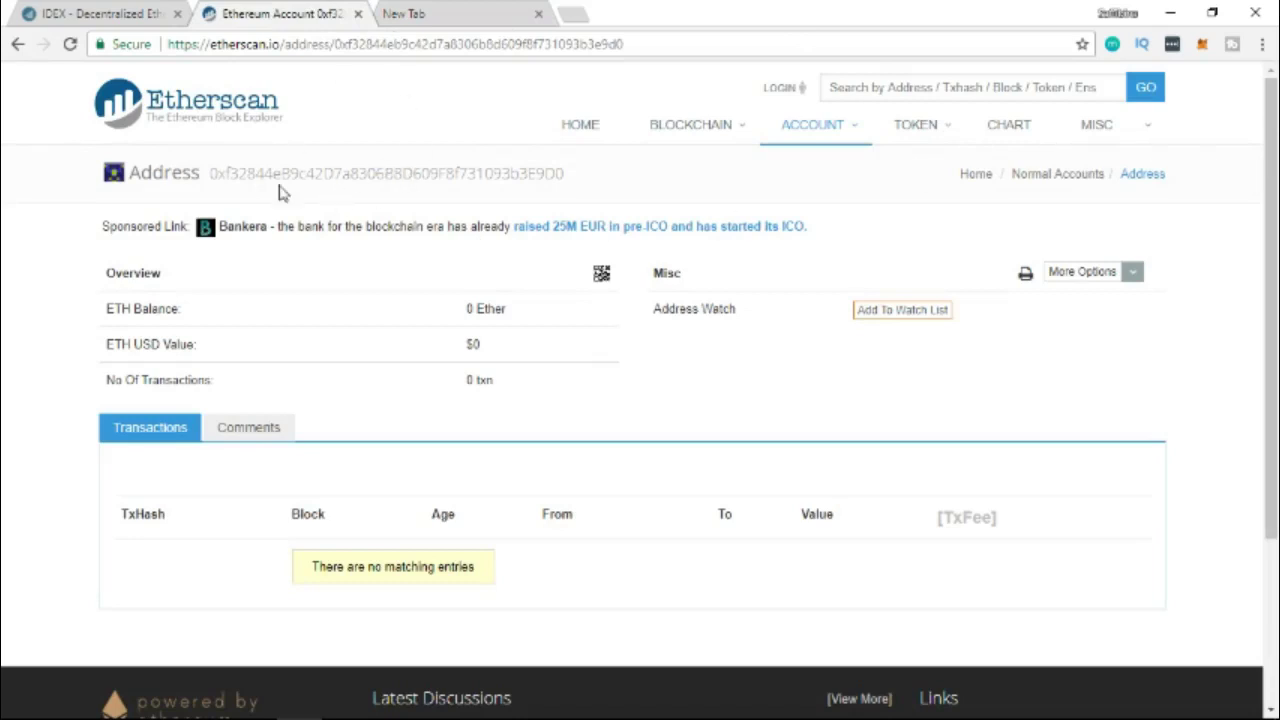
left_click(82, 11)
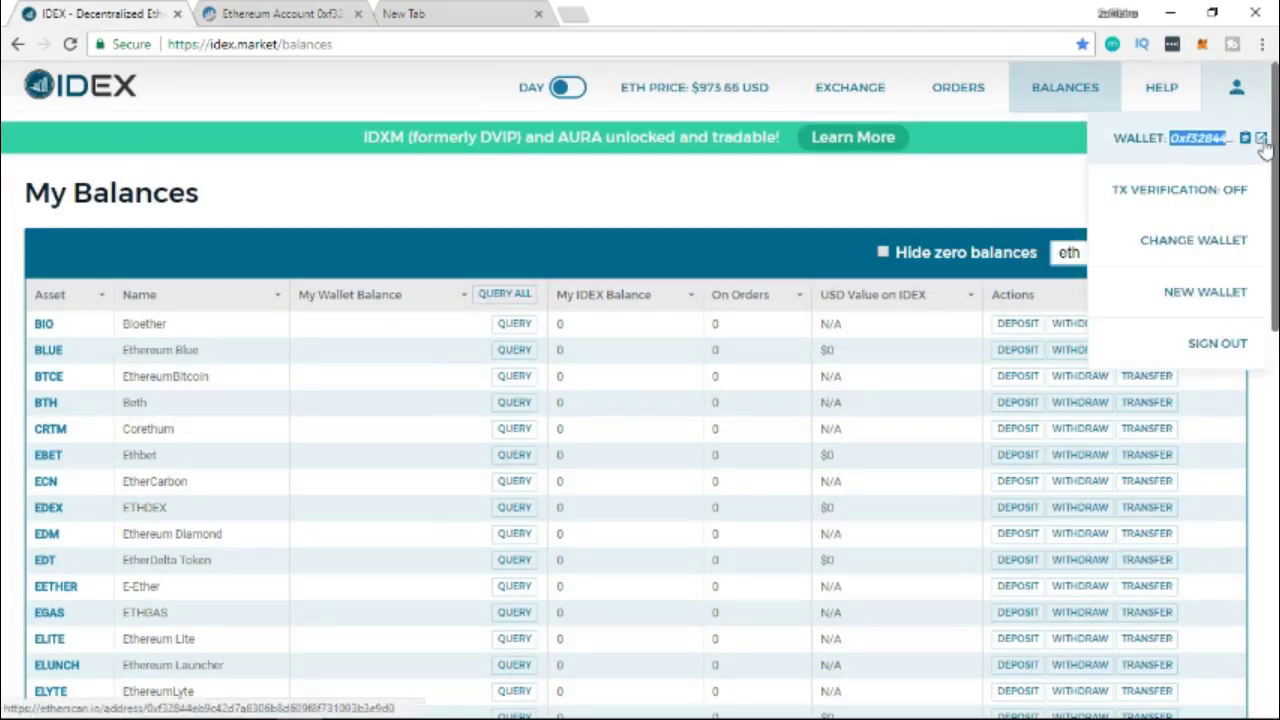
left_click(257, 14)
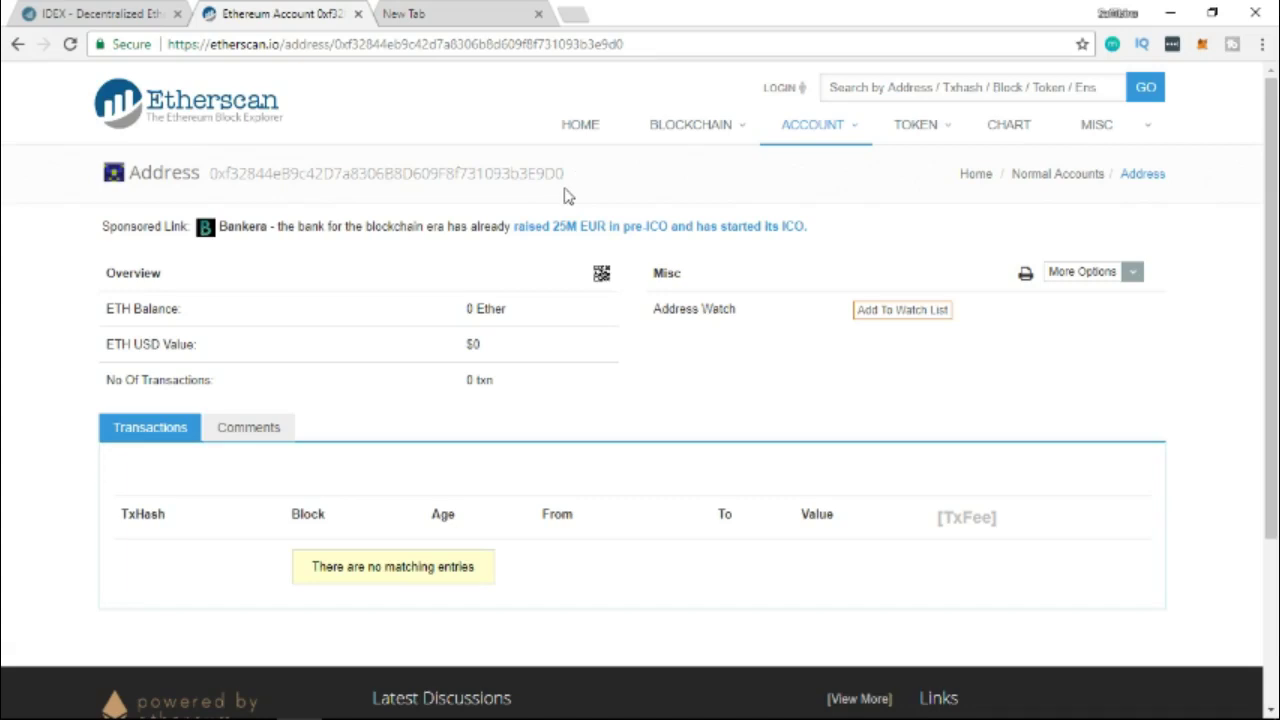
left_click_drag(566, 175, 422, 180)
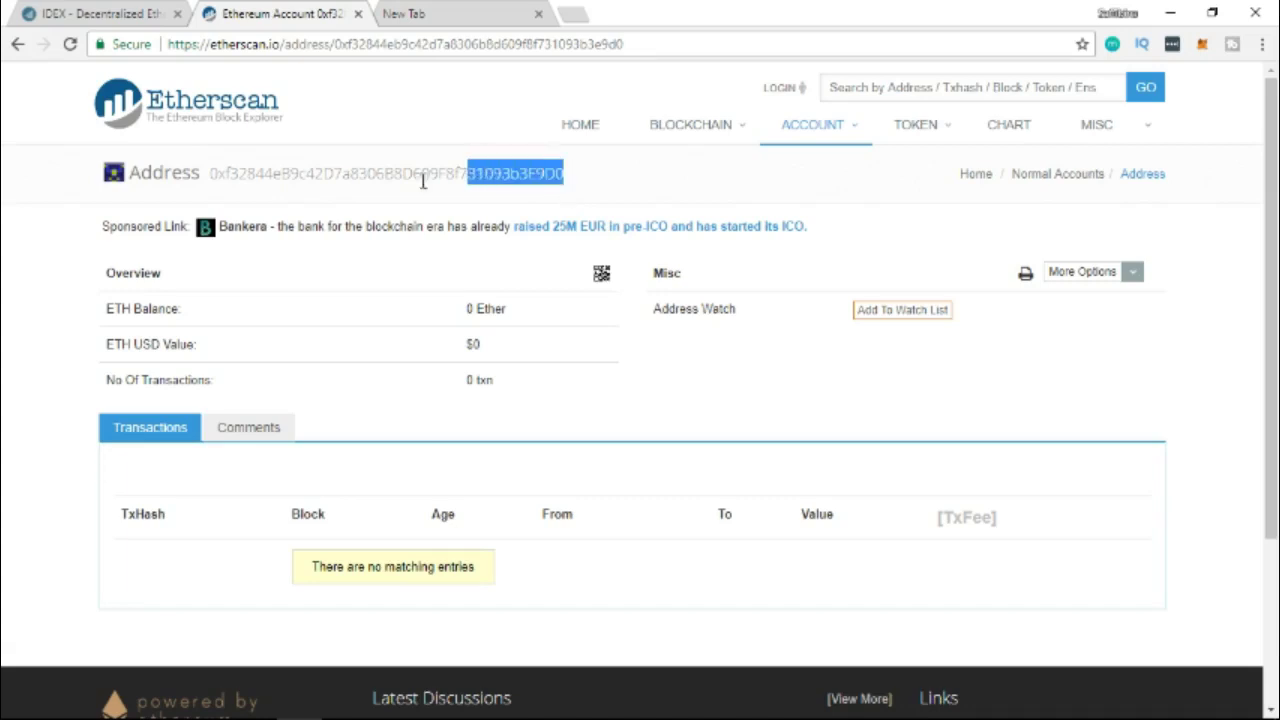
left_click_drag(207, 174, 205, 174)
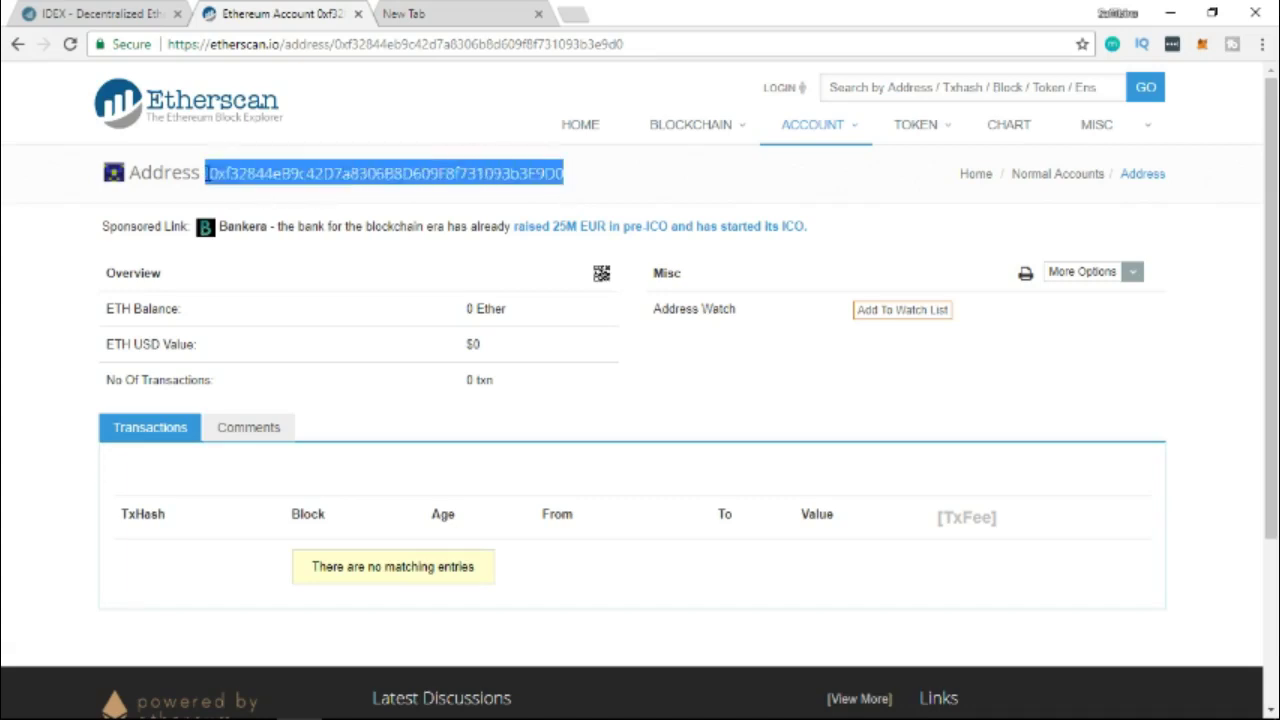
left_click(112, 16)
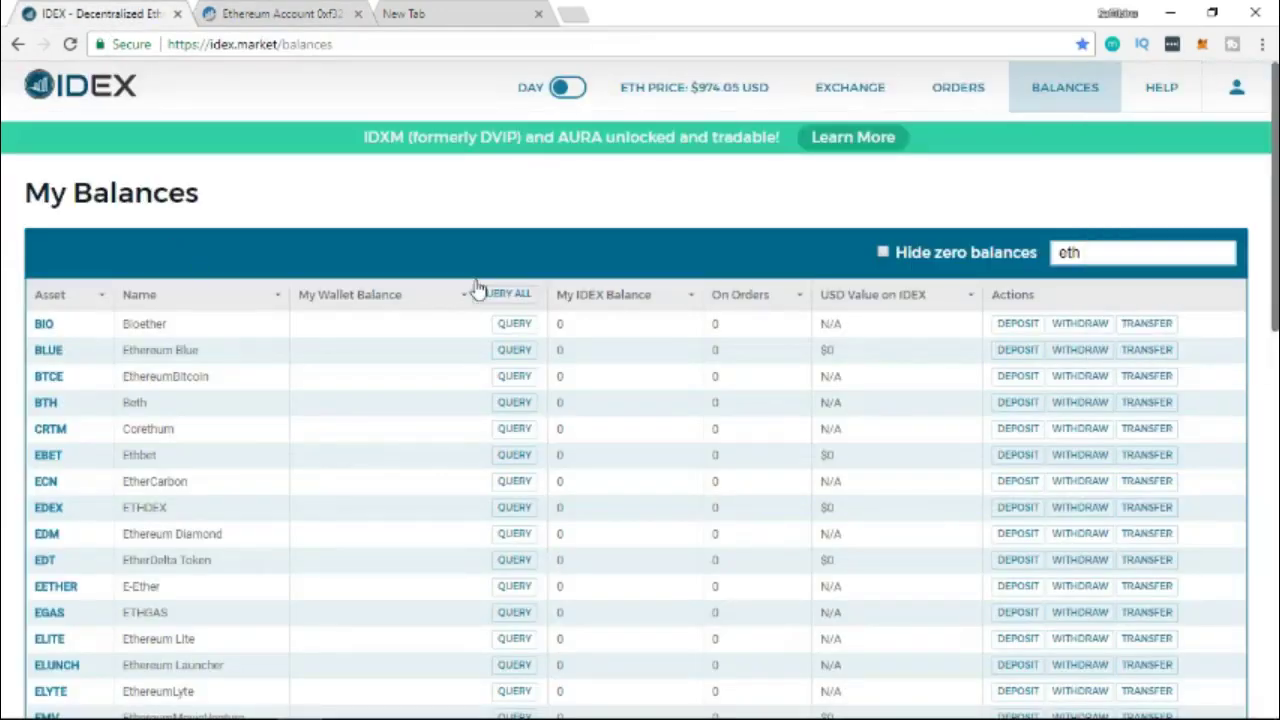
Step: Find Ethereum Blue on the exchange by filtering the markets with "blu" and open the BLUE/ETH market
scroll(437, 370, "down", 1)
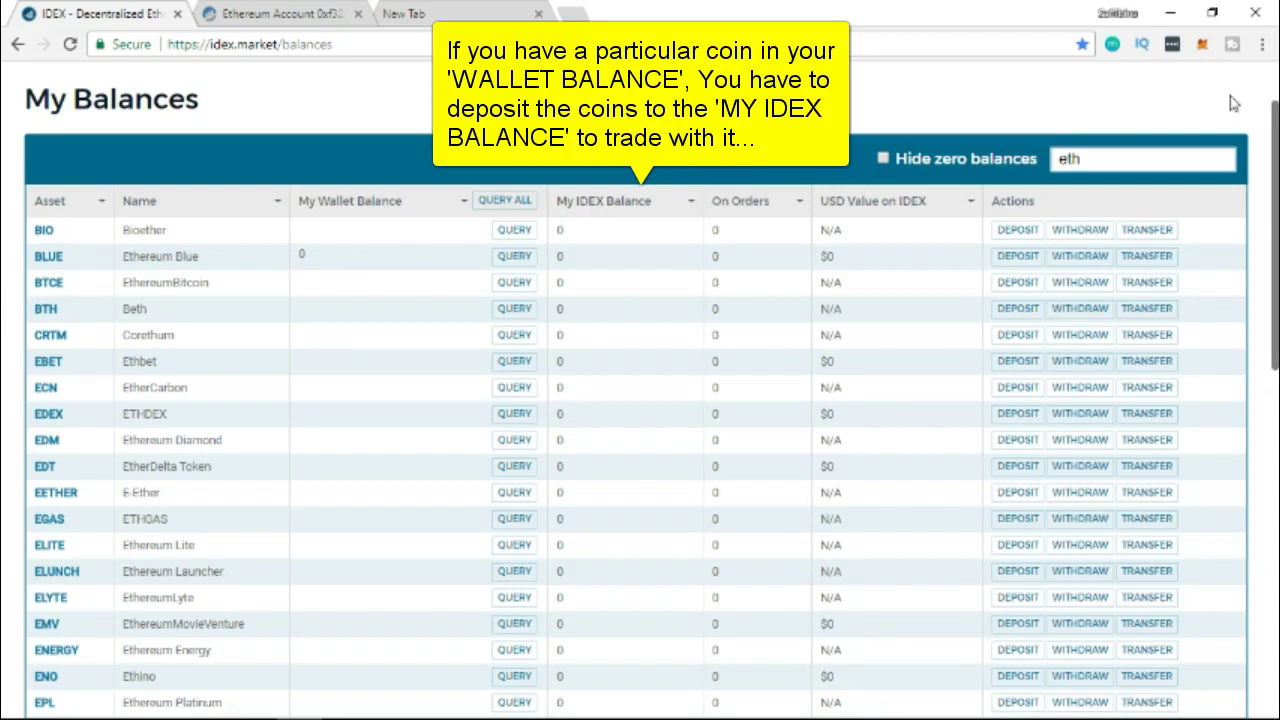
scroll(1175, 110, "up", 1)
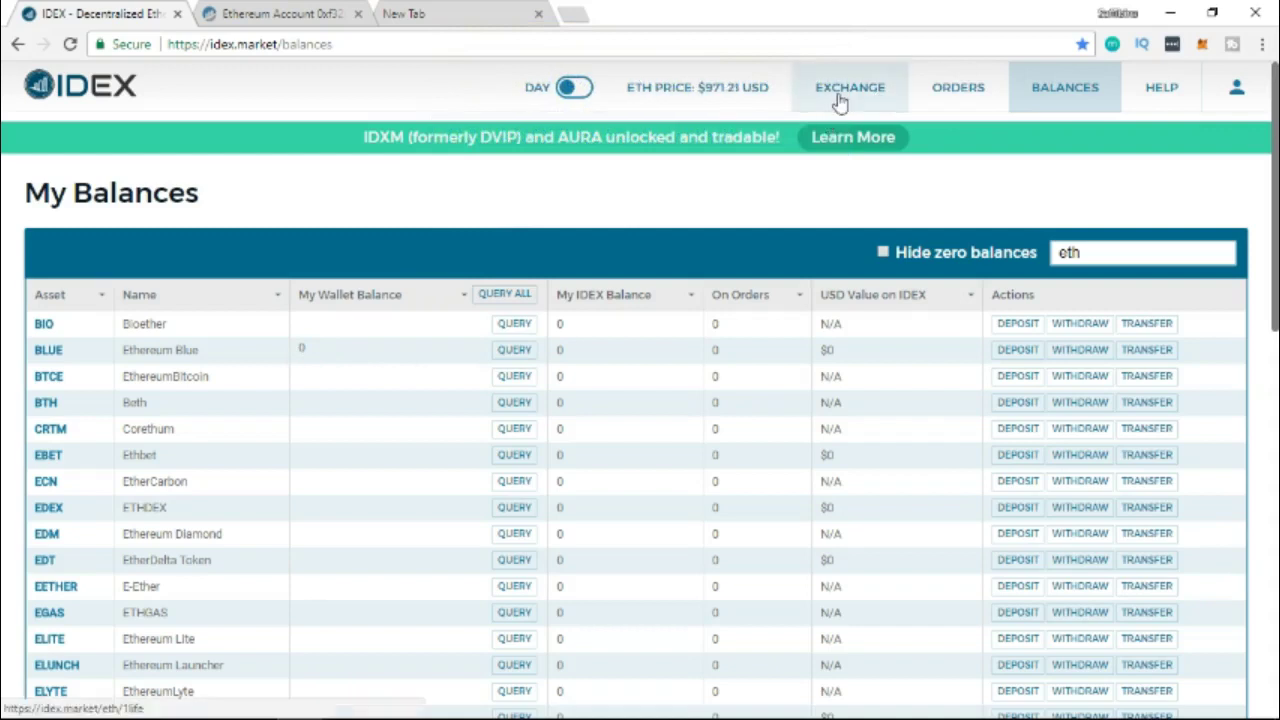
left_click(840, 100)
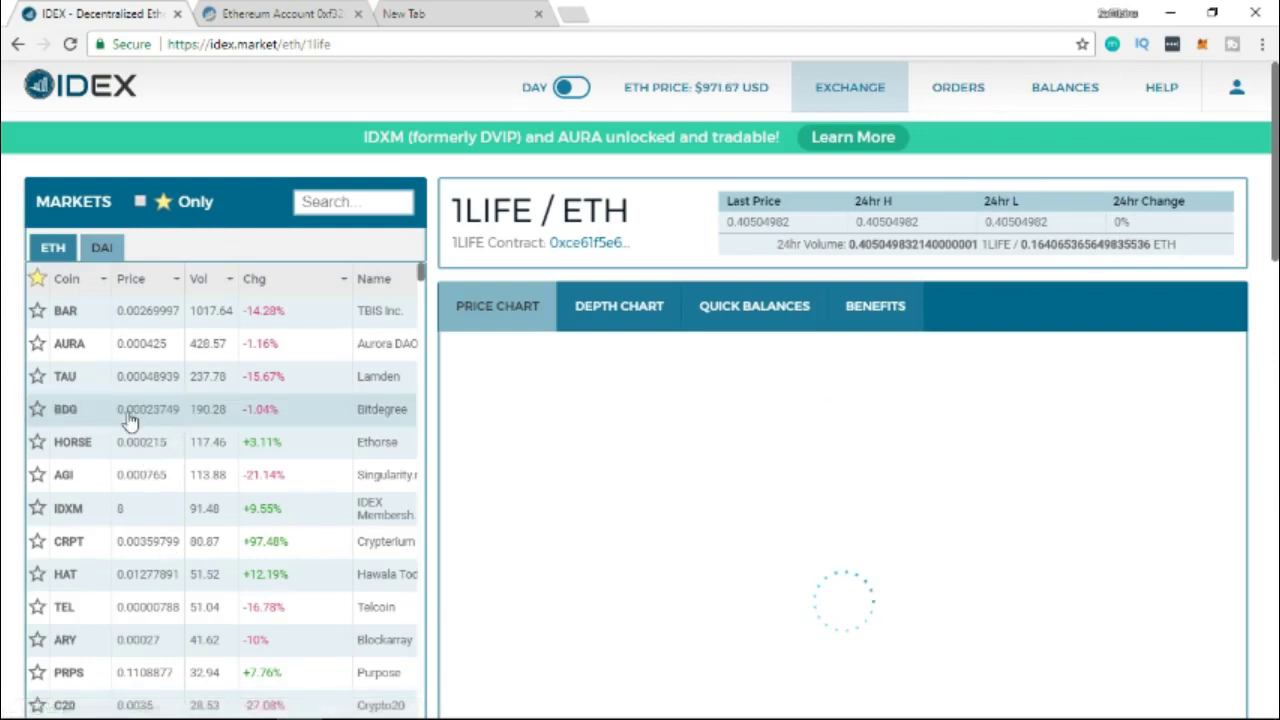
left_click(318, 201)
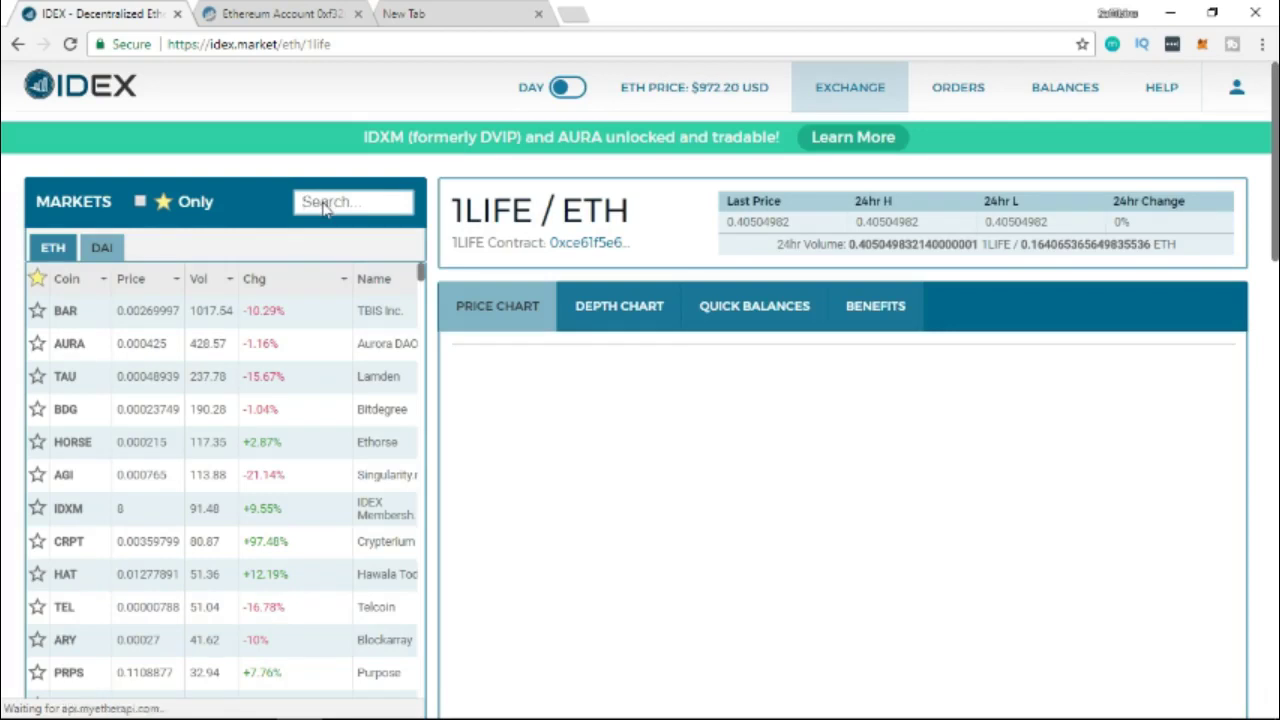
left_click(325, 203)
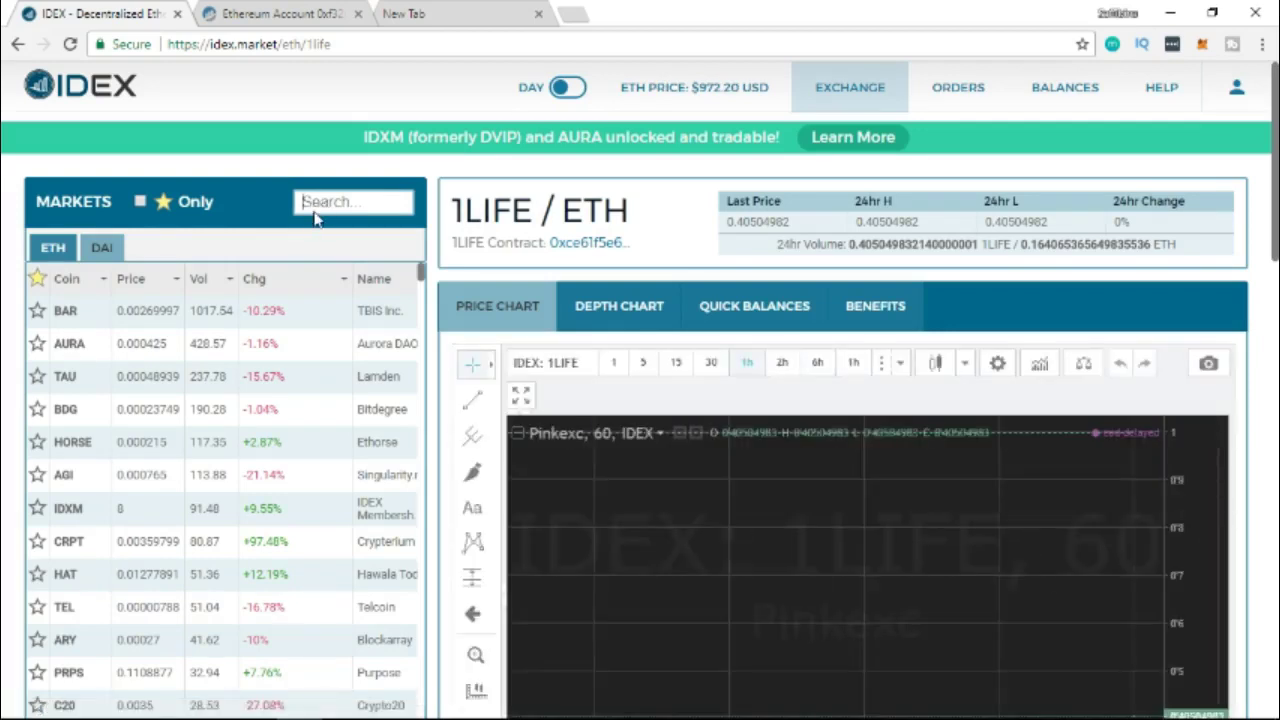
type("bl")
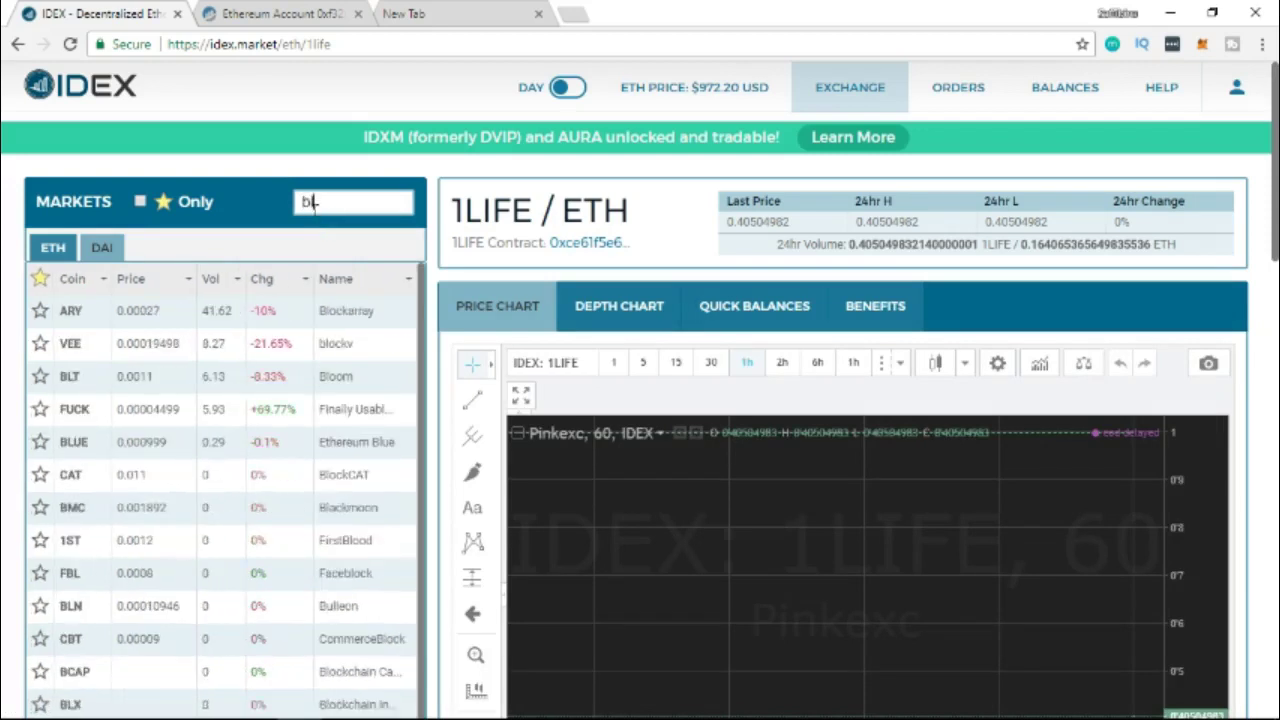
type("u")
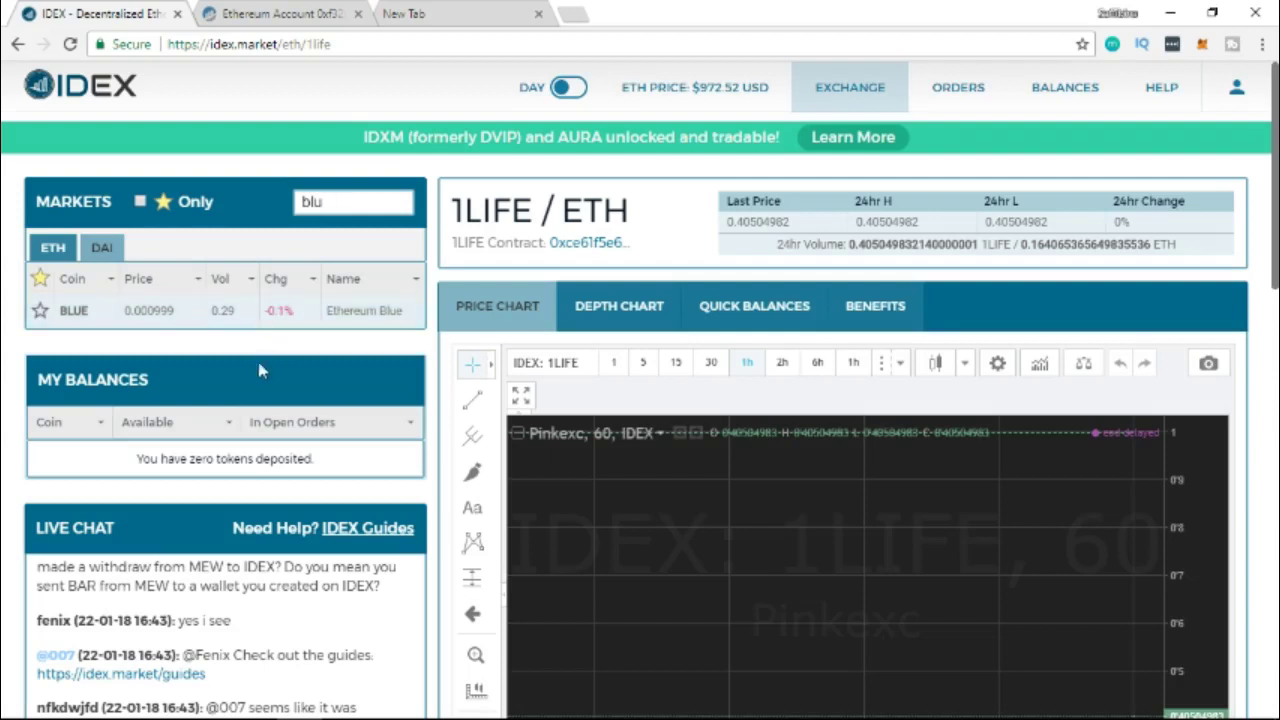
left_click(75, 312)
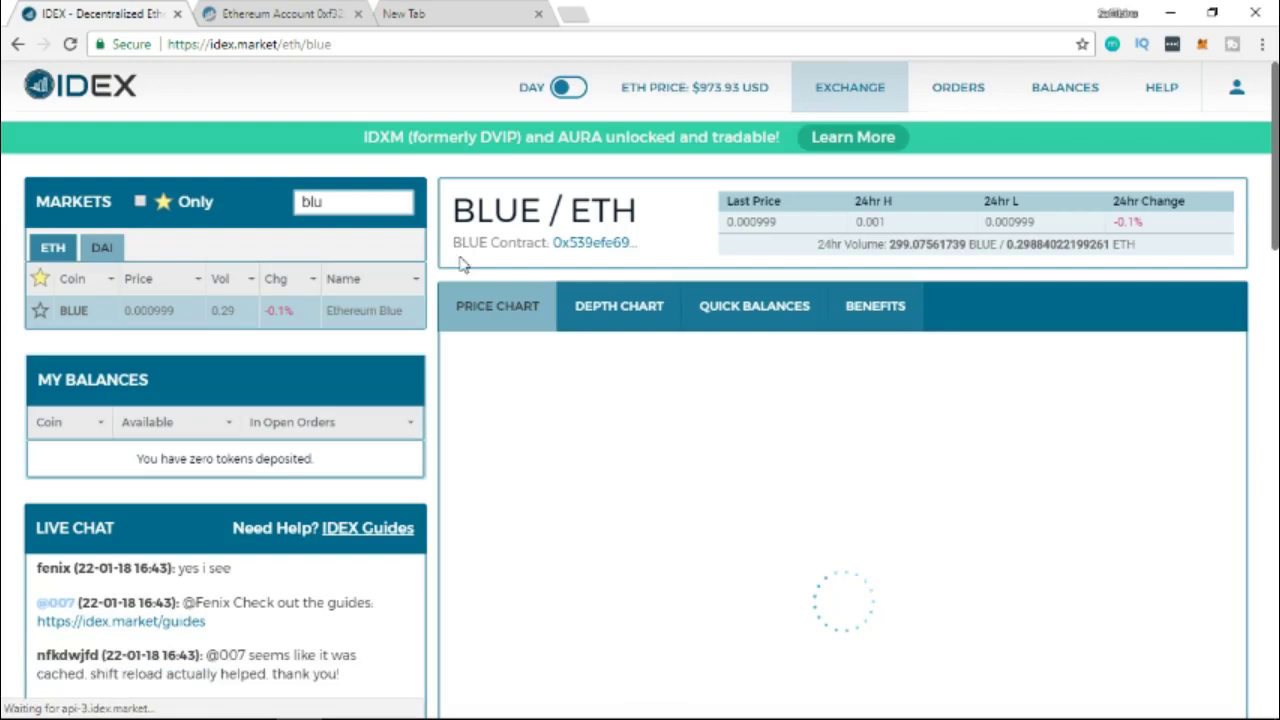
Step: Fill in a limit buy order for 120 BLUE at the lowest sell order's price of 0.000999 ETH
left_click(1237, 92)
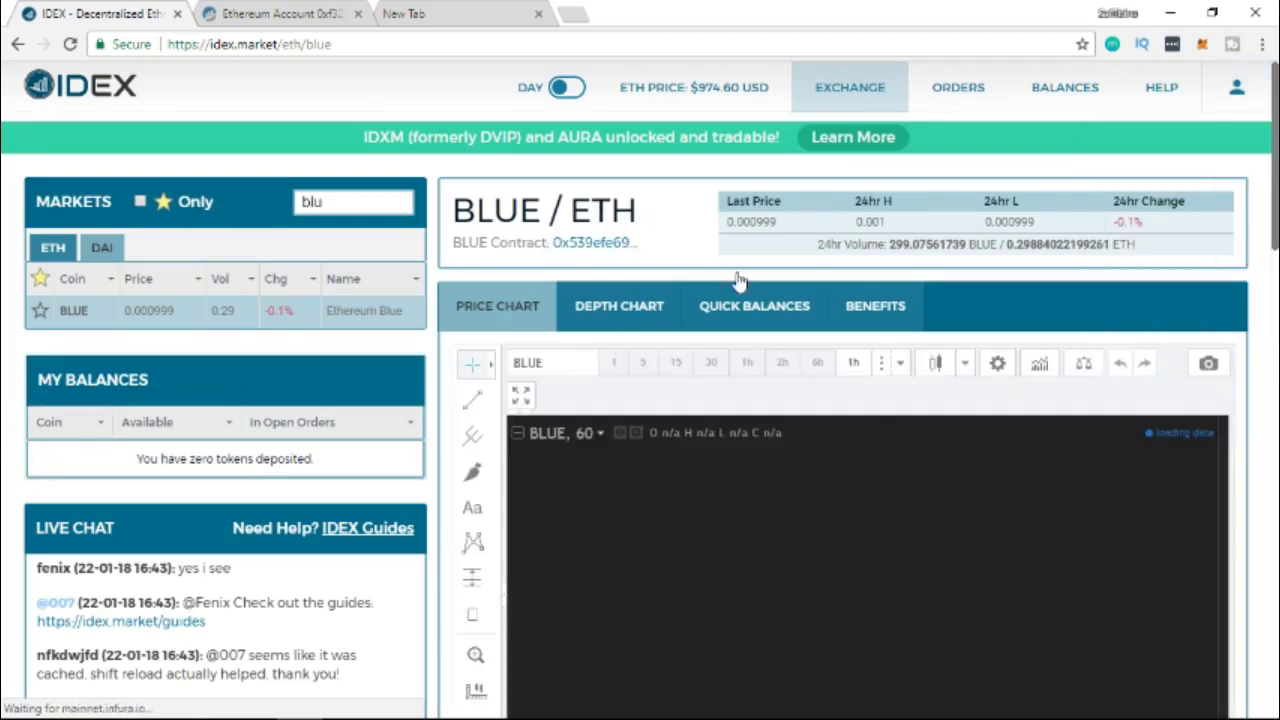
scroll(587, 225, "down", 1)
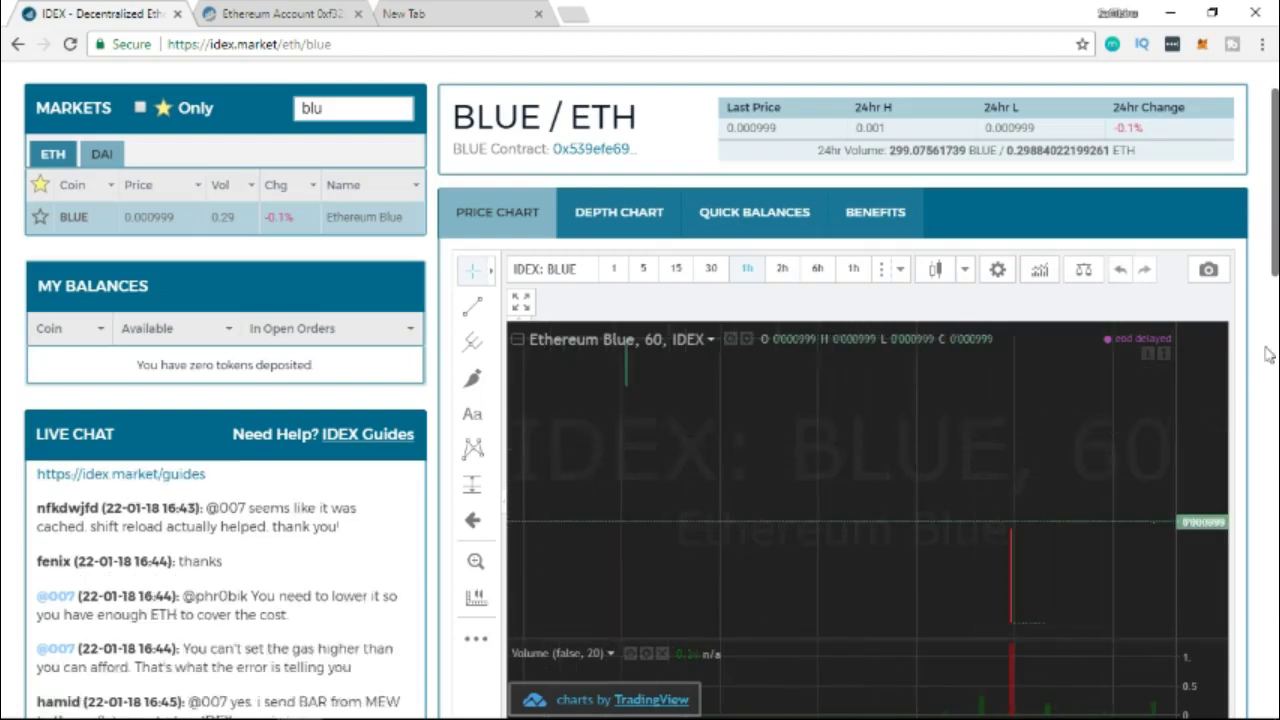
left_click_drag(1274, 222, 1270, 398)
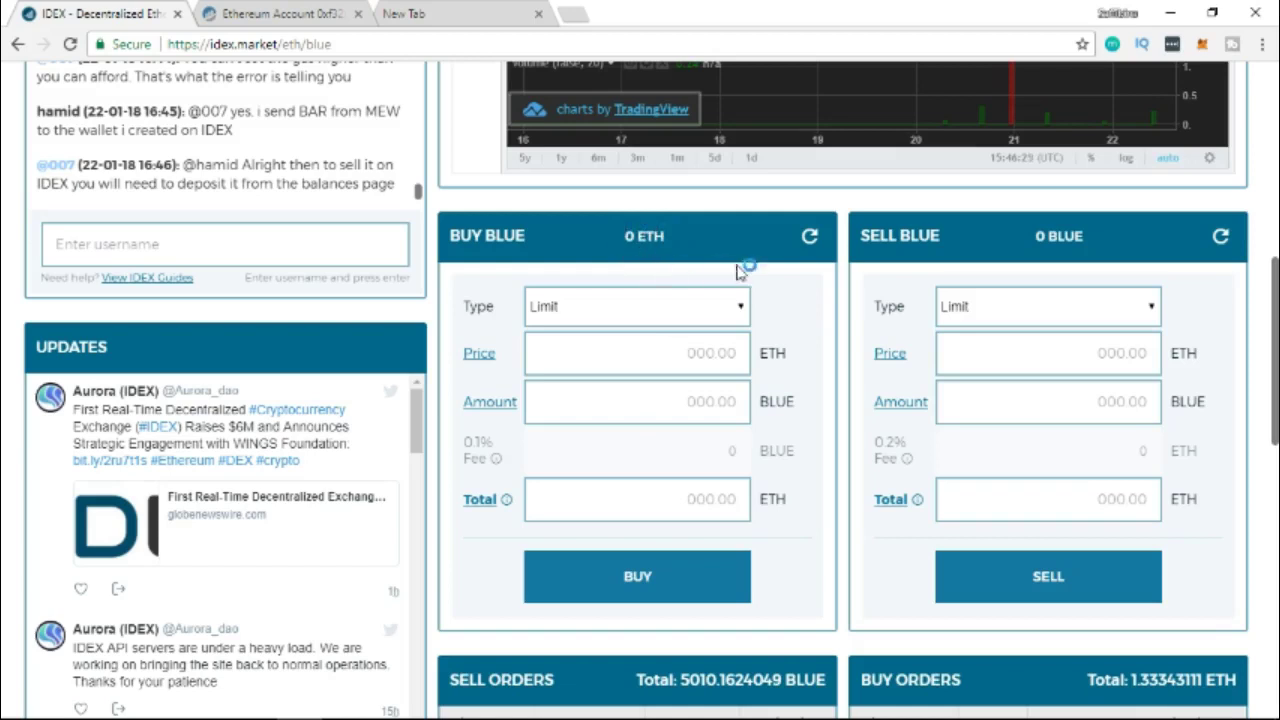
scroll(650, 325, "down", 3)
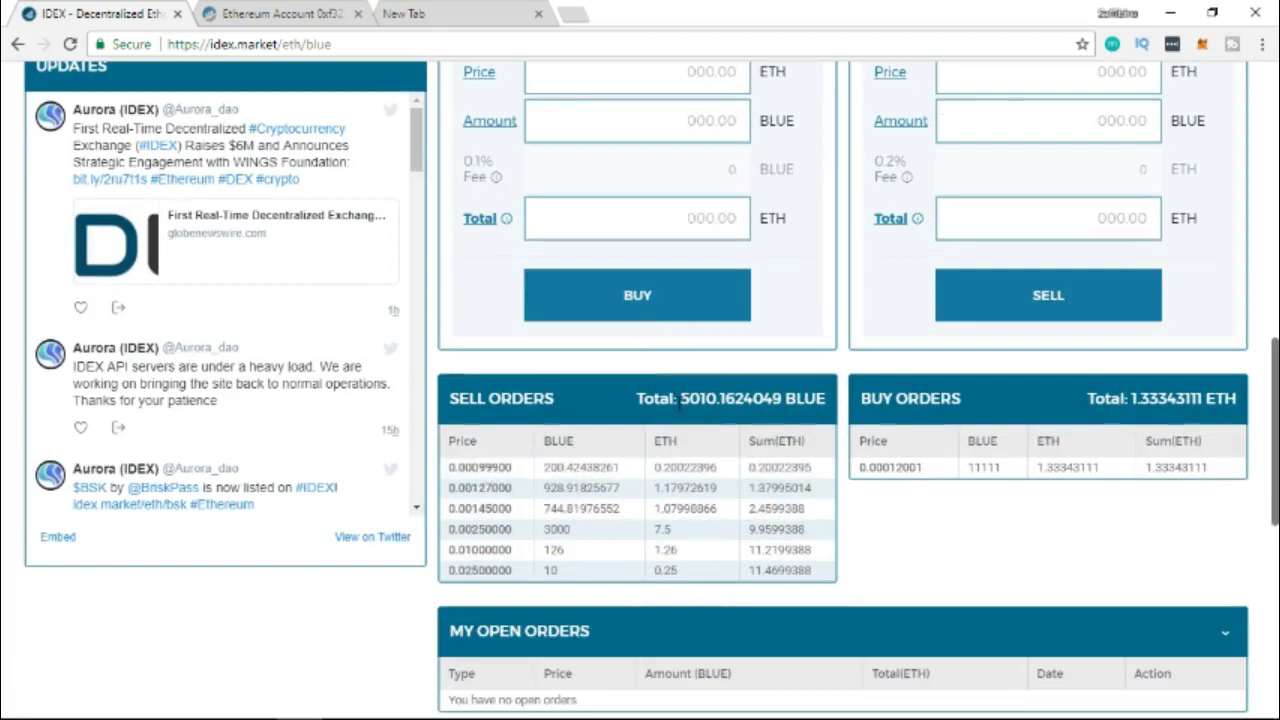
scroll(490, 480, "up", 1)
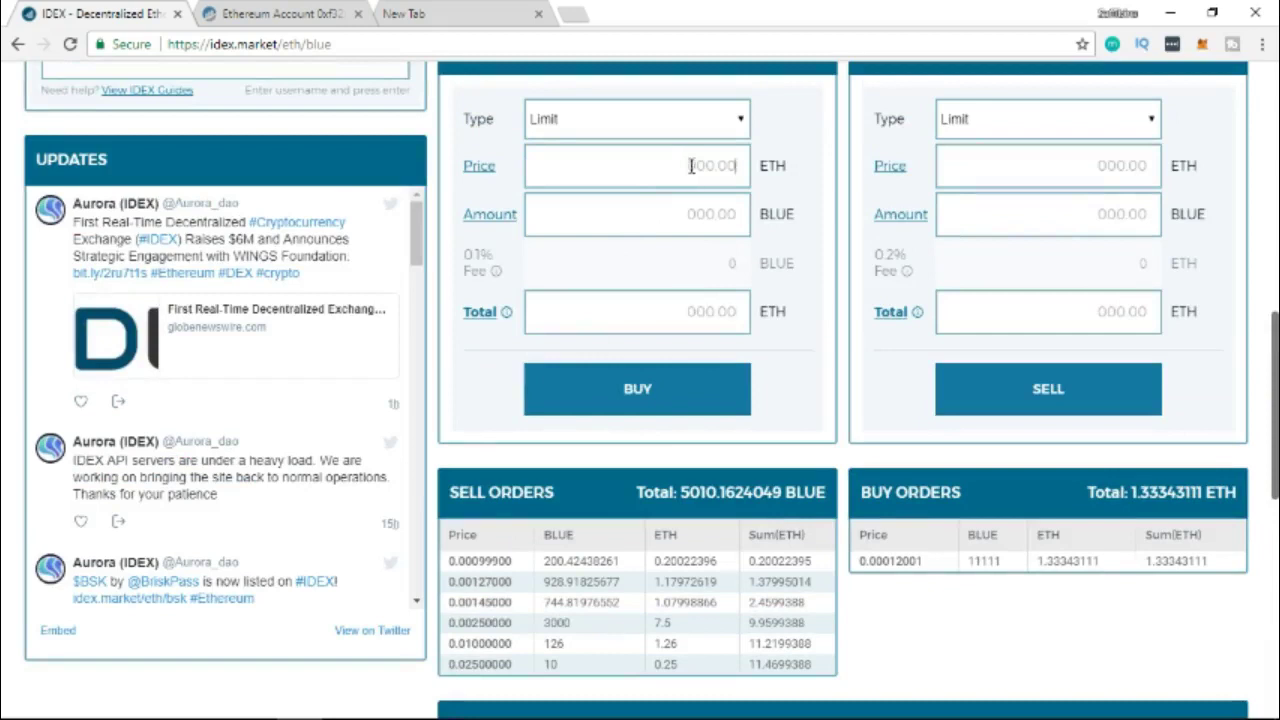
left_click(470, 567)
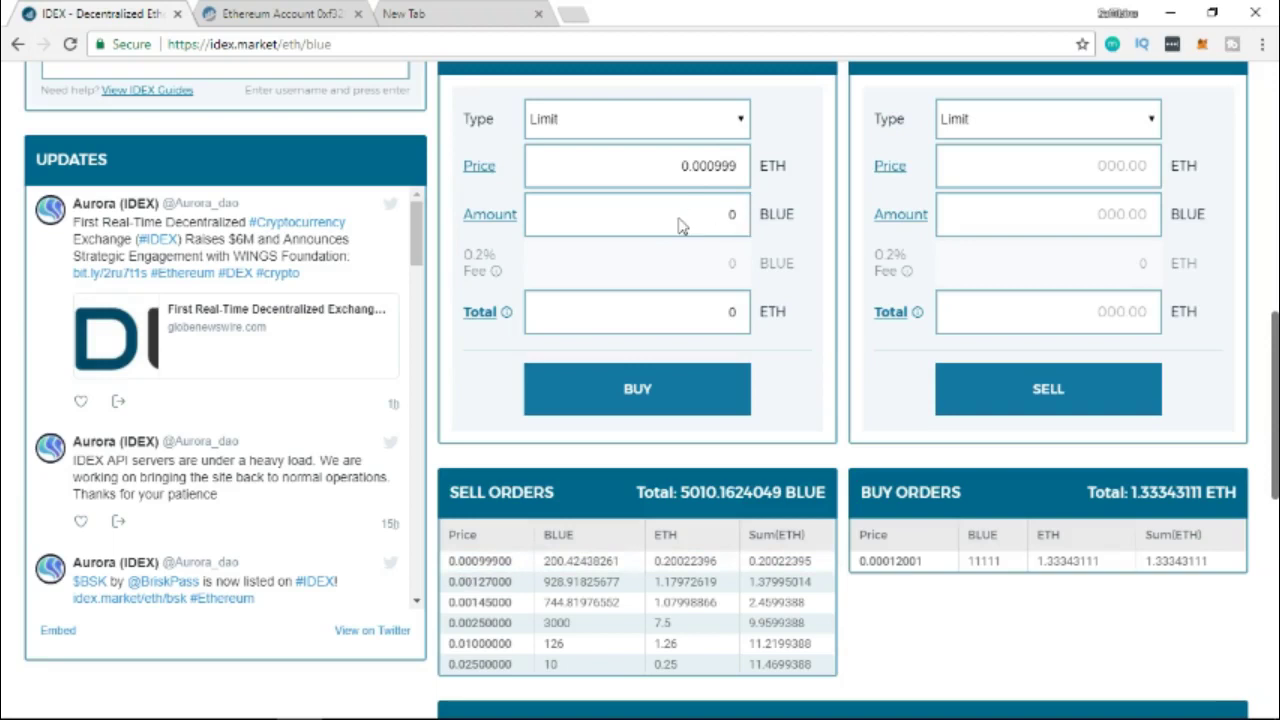
double_click(731, 215)
type("120")
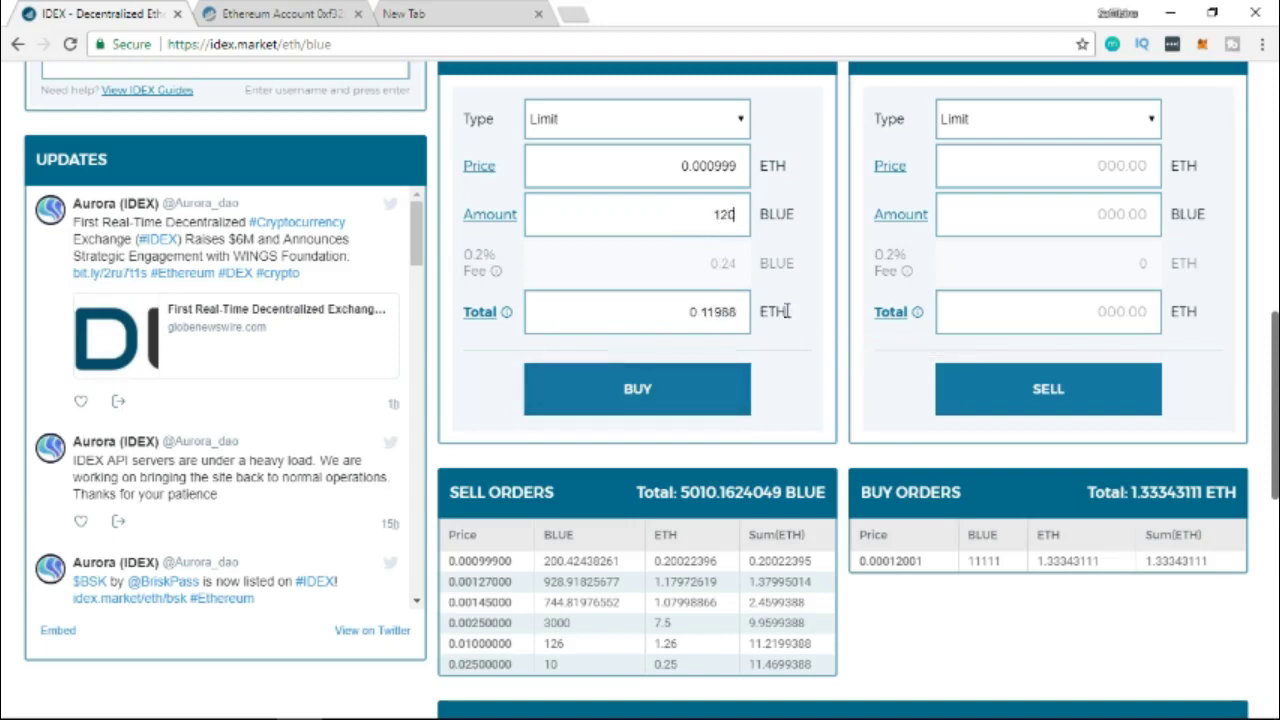
scroll(703, 240, "up", 2)
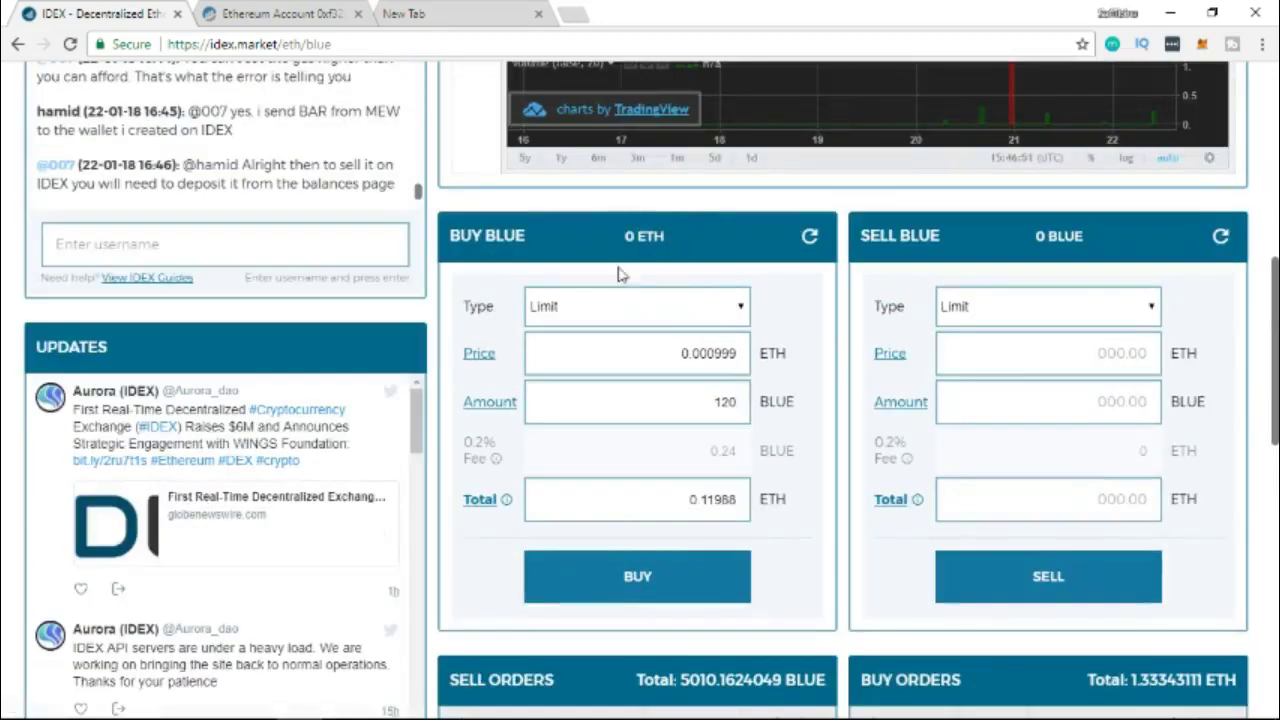
Step: Review the BLUE order books and the completed buy and sell order forms
scroll(614, 258, "down", 3)
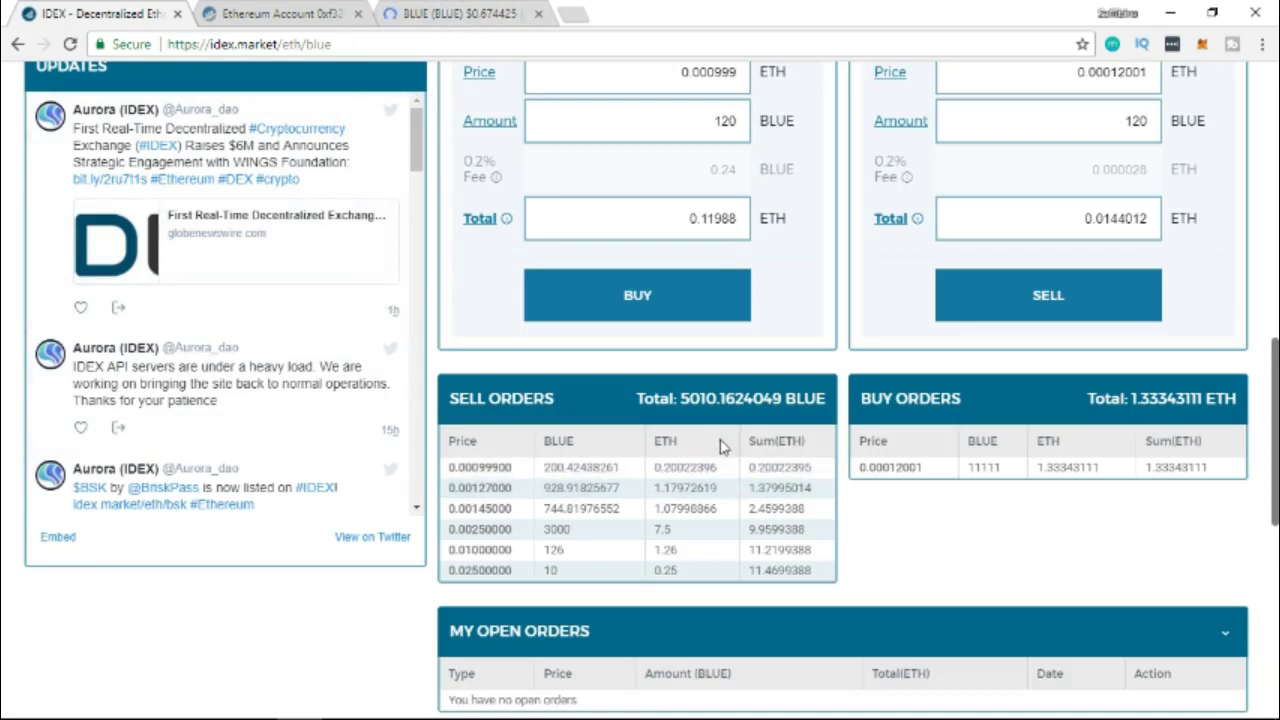
scroll(896, 366, "up", 2)
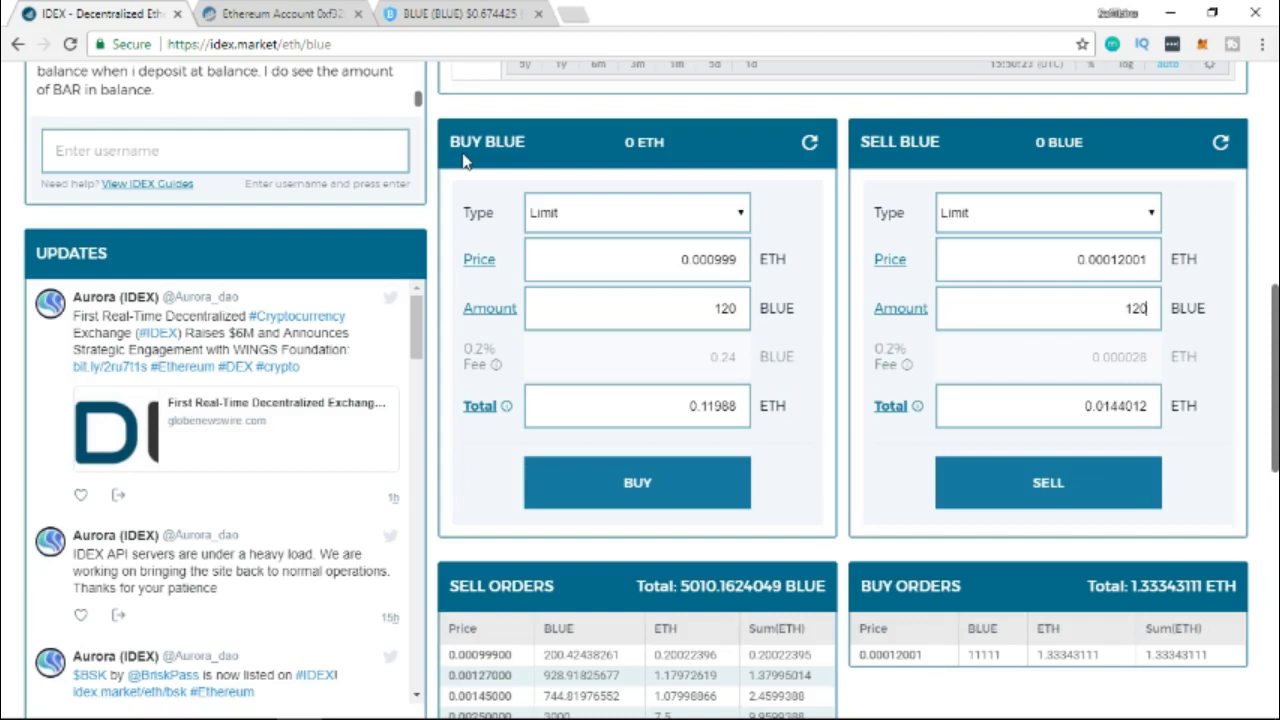
mouse_move(620, 710)
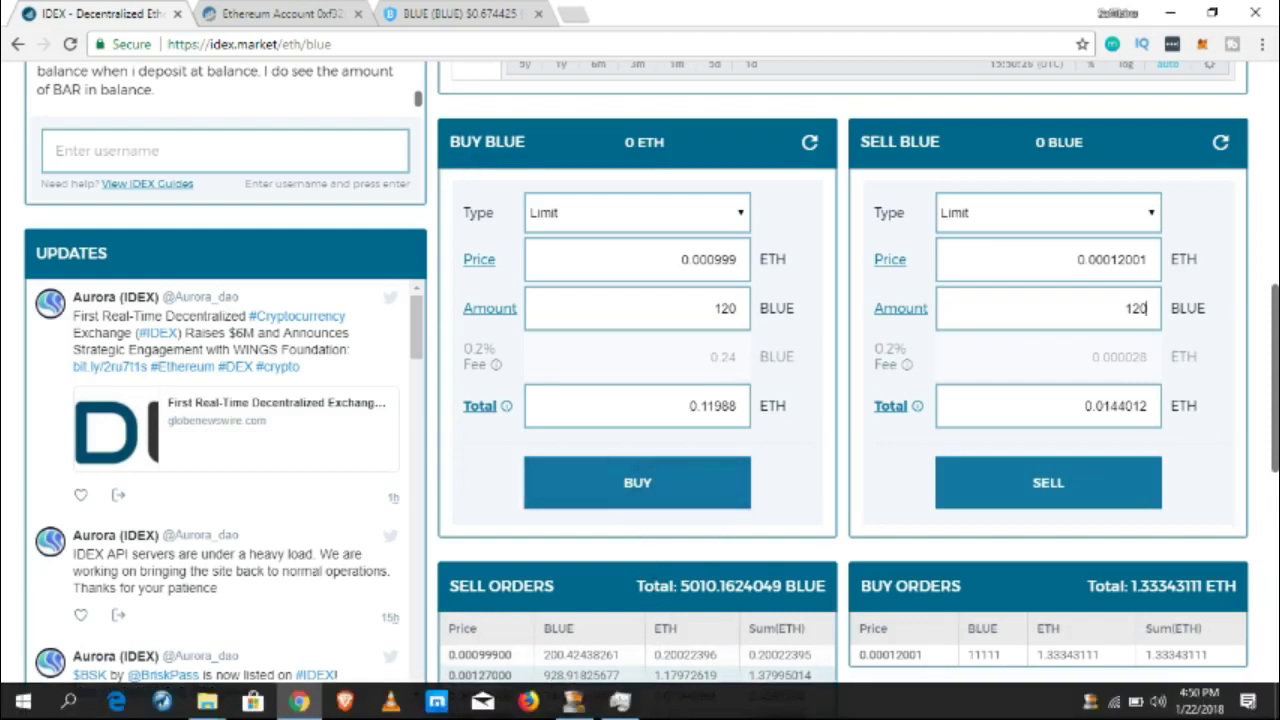
mouse_move(573, 703)
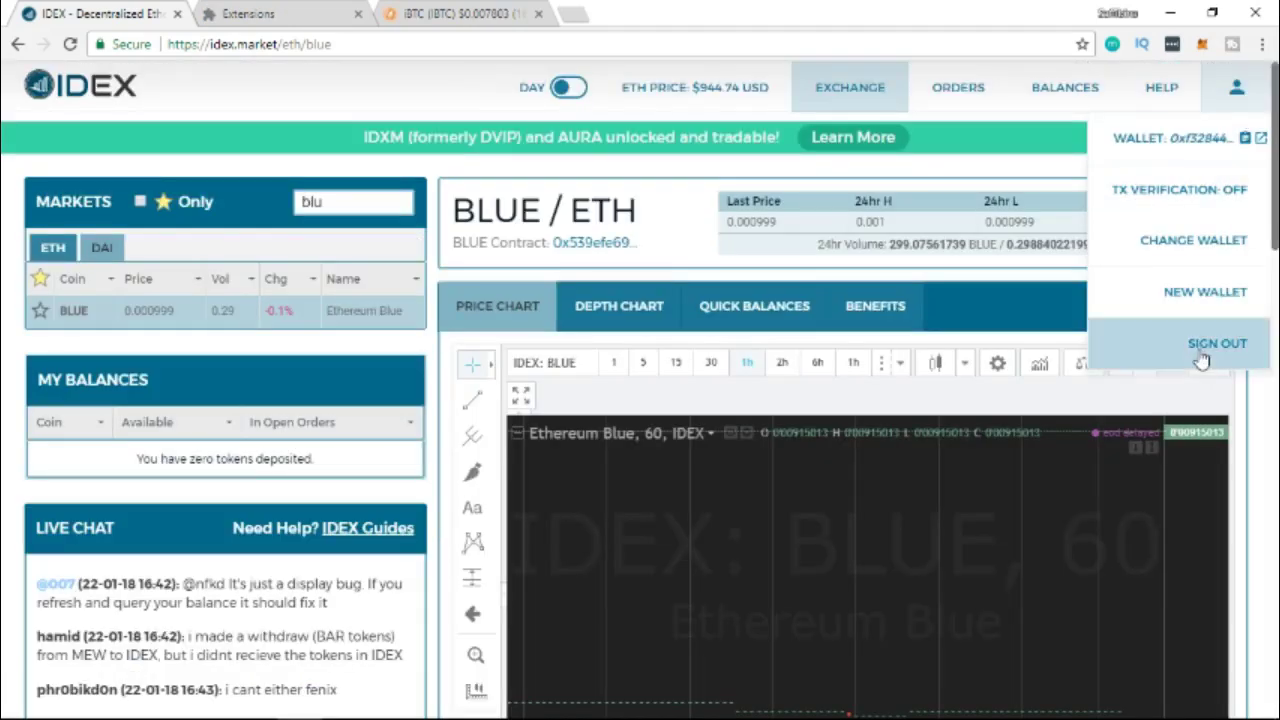
Step: Sign out of the IDEX wallet, confirm the sign-out and dismiss the closing message
left_click(1203, 358)
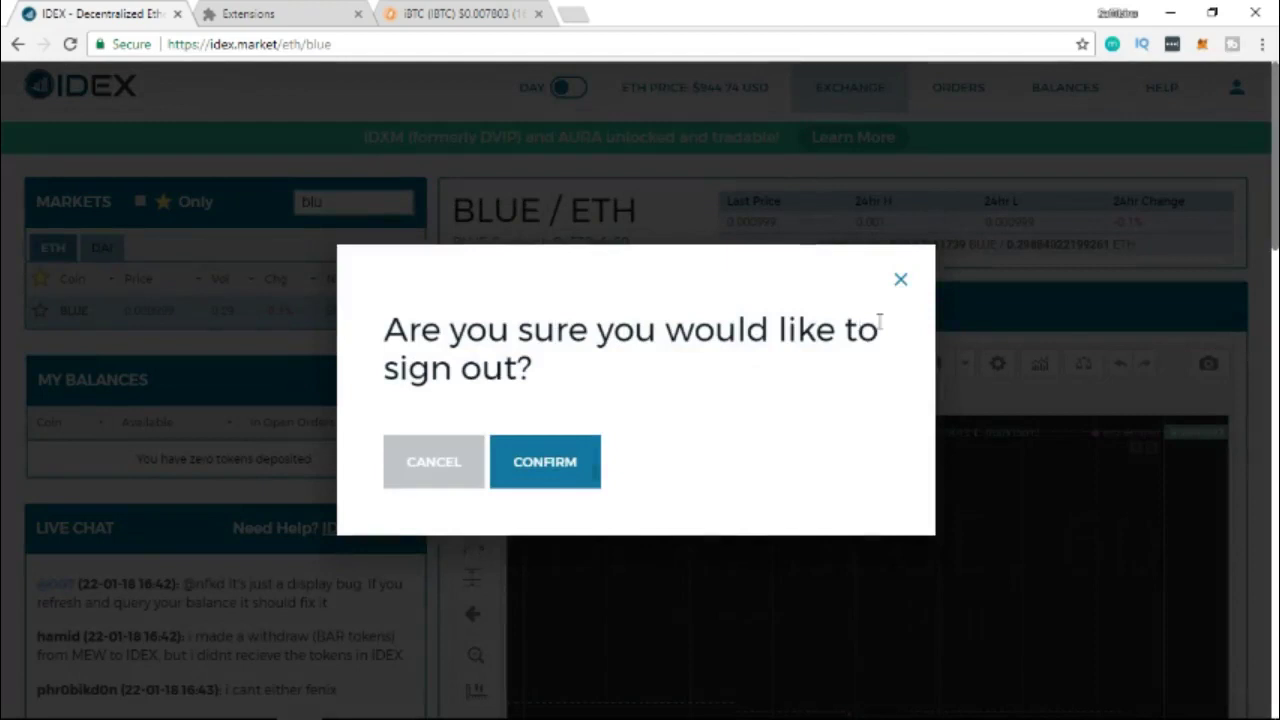
left_click(582, 481)
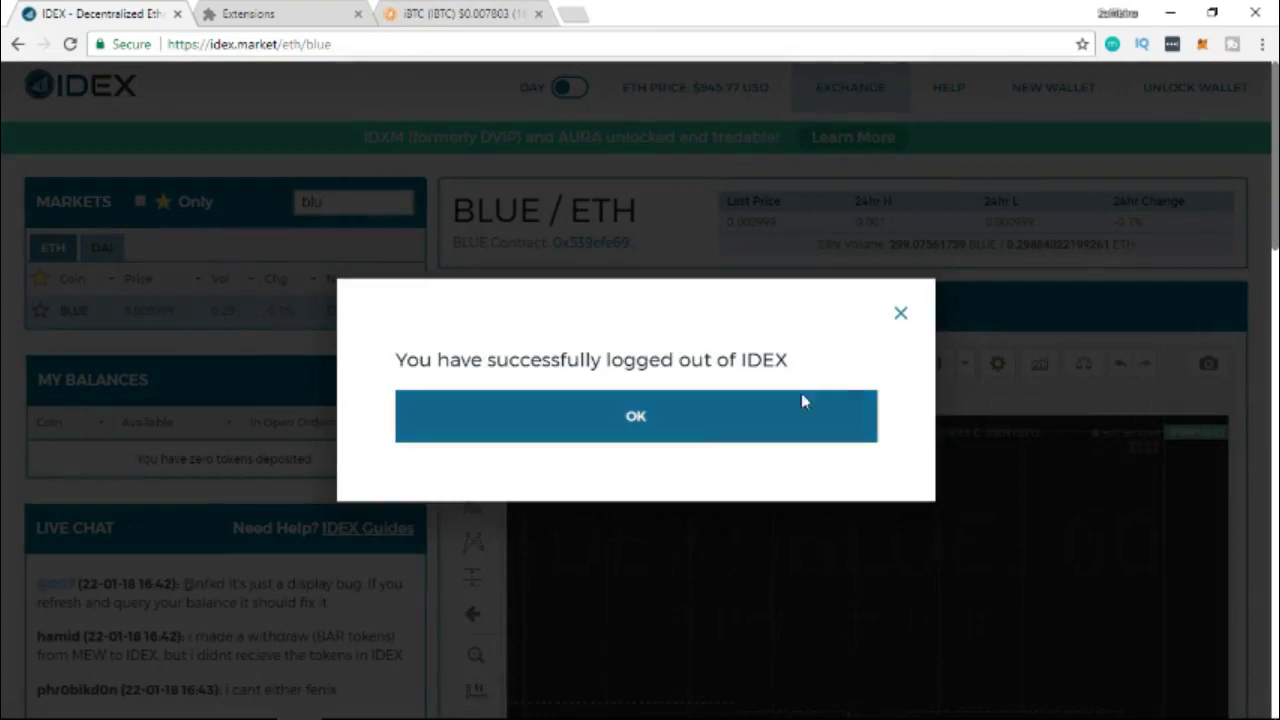
left_click(691, 438)
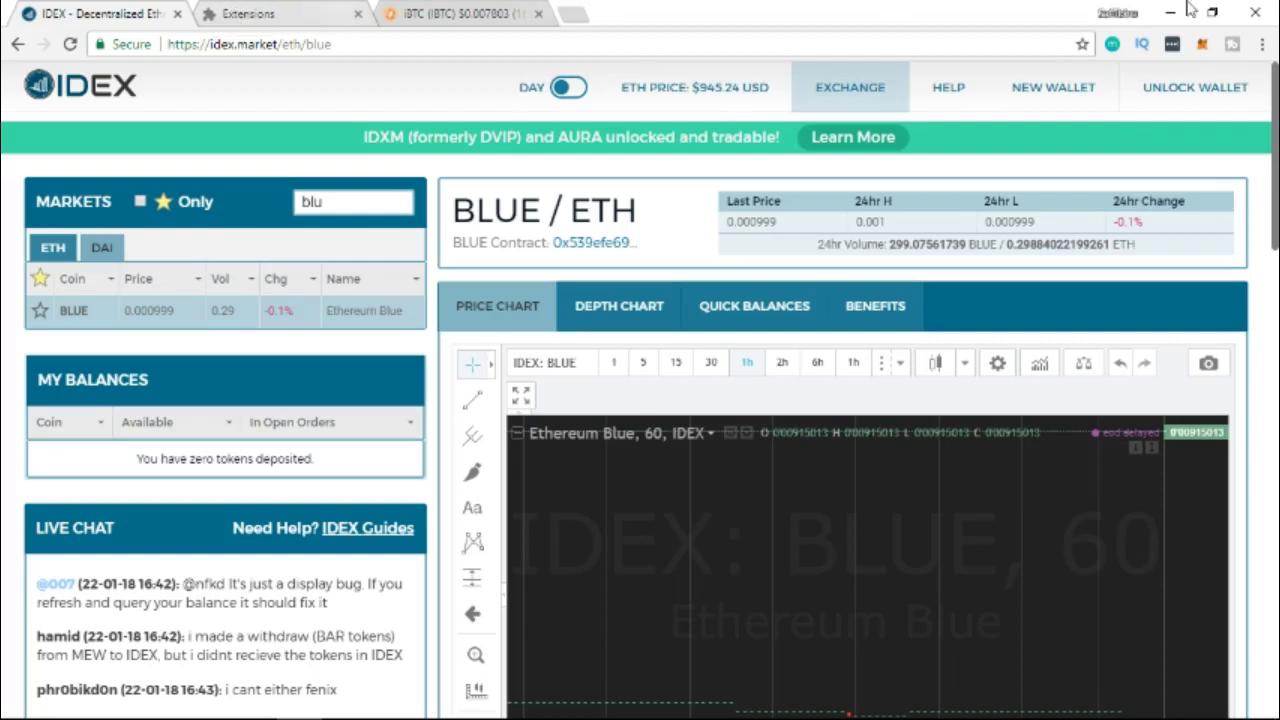
Step: Open the browser's extensions page, go to the Chrome Web Store and search it for METAMASK
left_click(1264, 45)
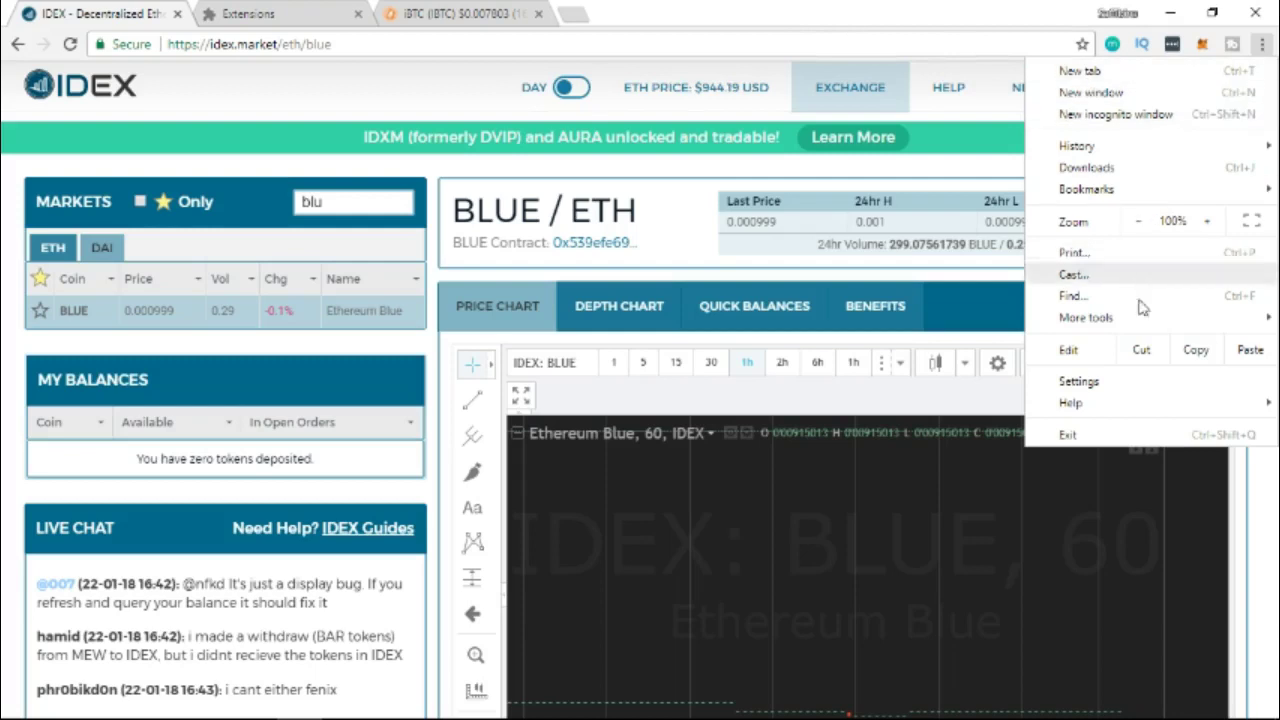
mouse_move(1126, 320)
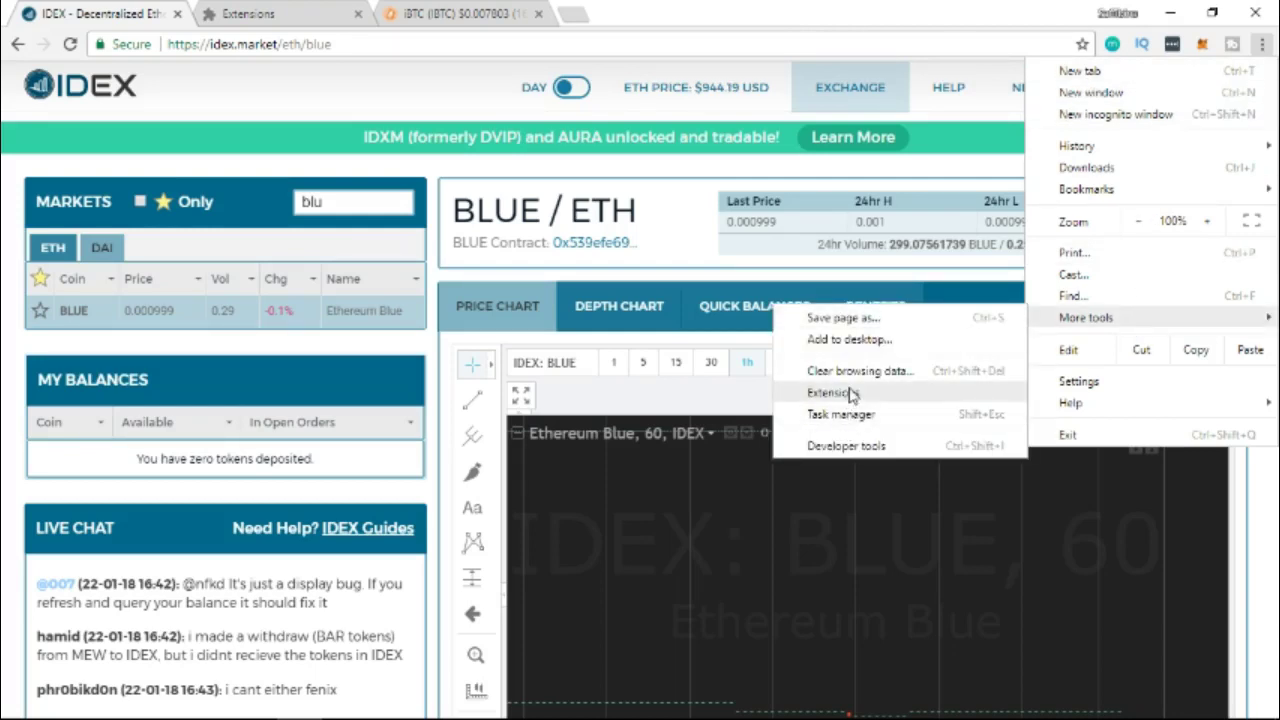
left_click(262, 13)
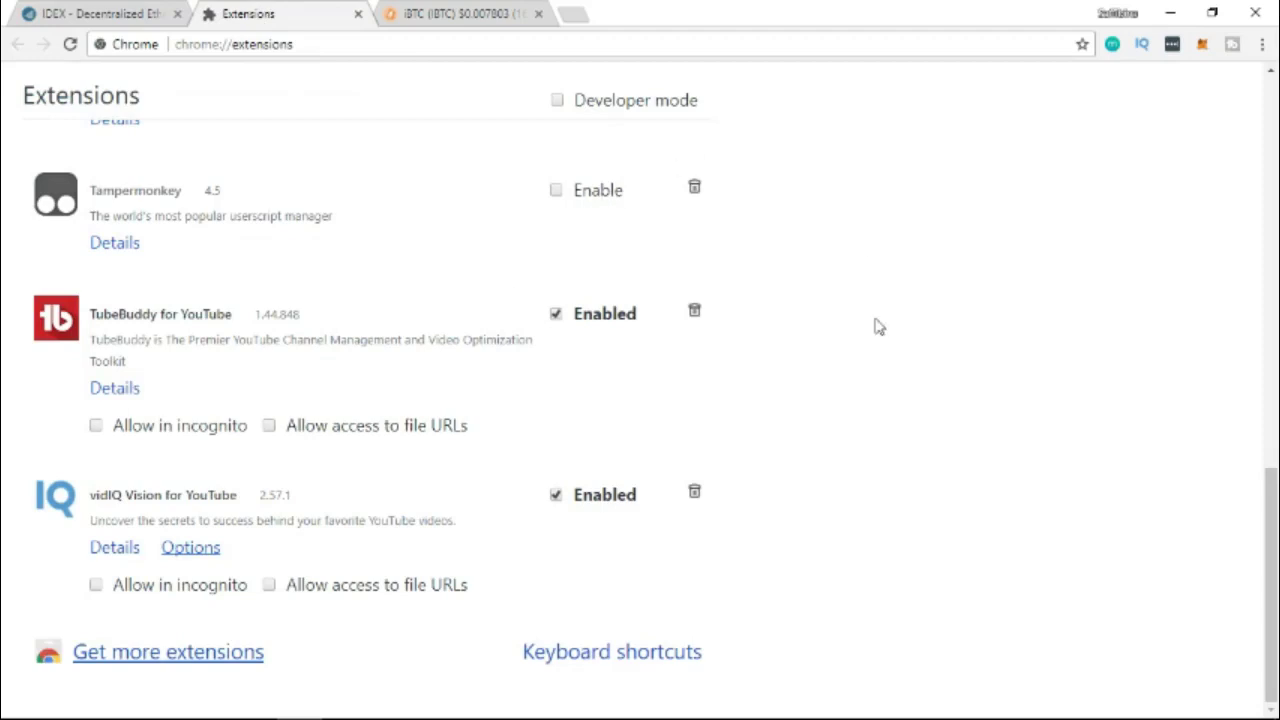
left_click(179, 652)
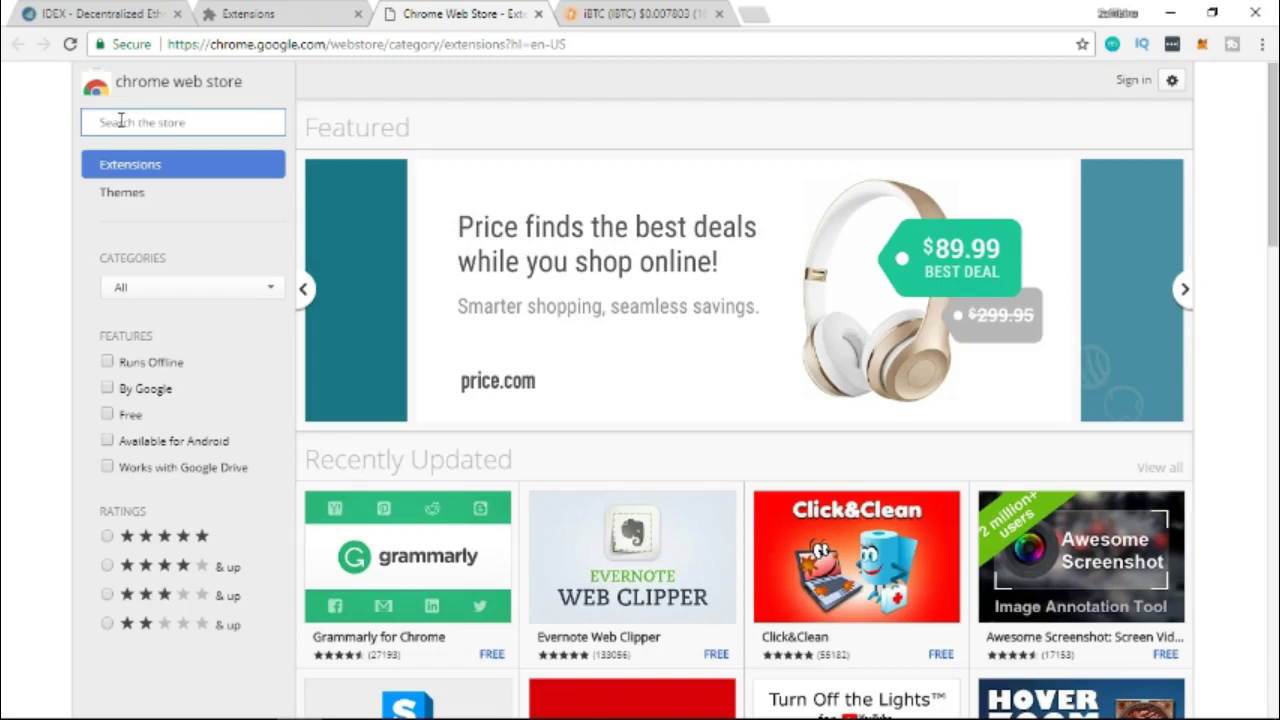
type("METAMASK")
key("Return")
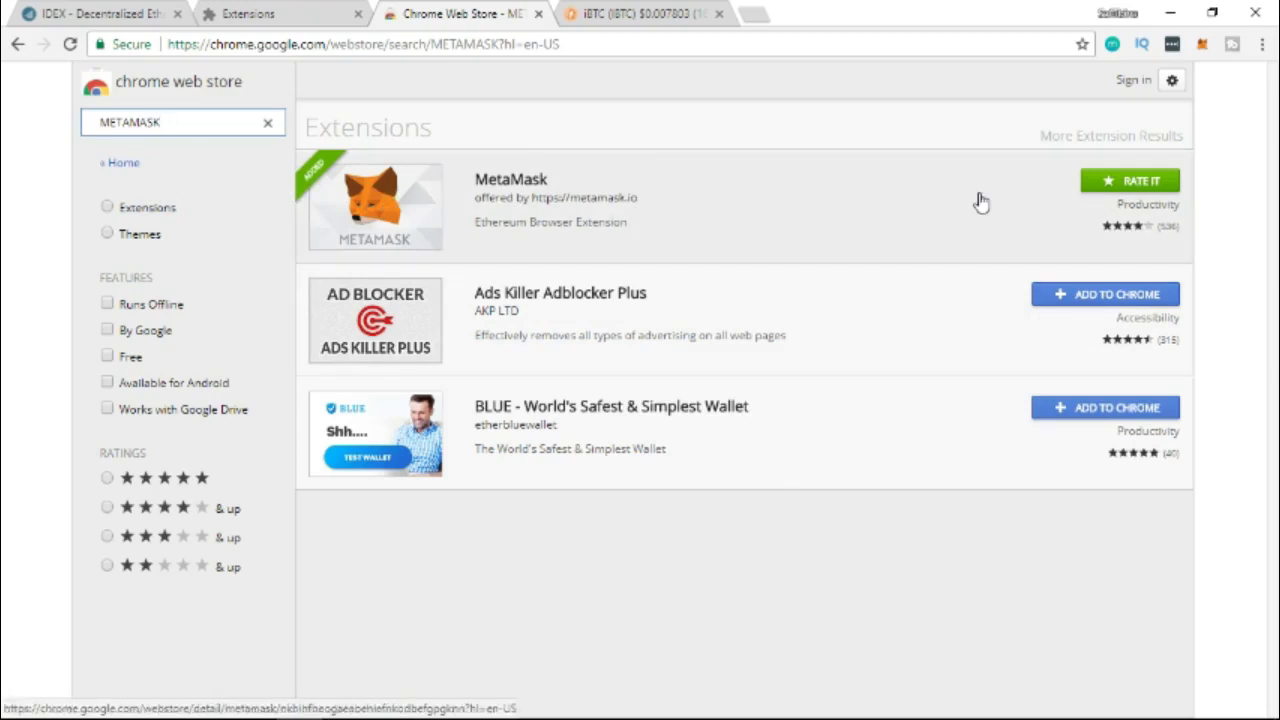
Step: Return to the IDEX site and unlock the wallet using Metamask as the access method
left_click(124, 17)
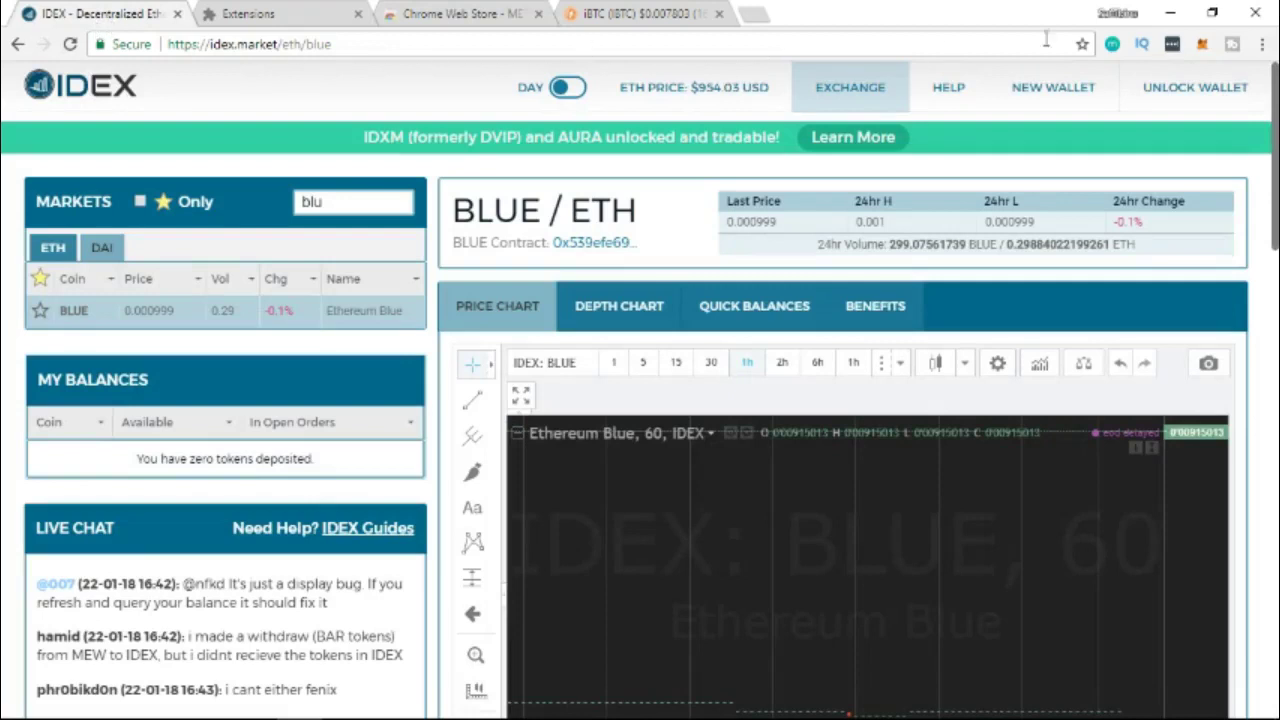
left_click(1181, 97)
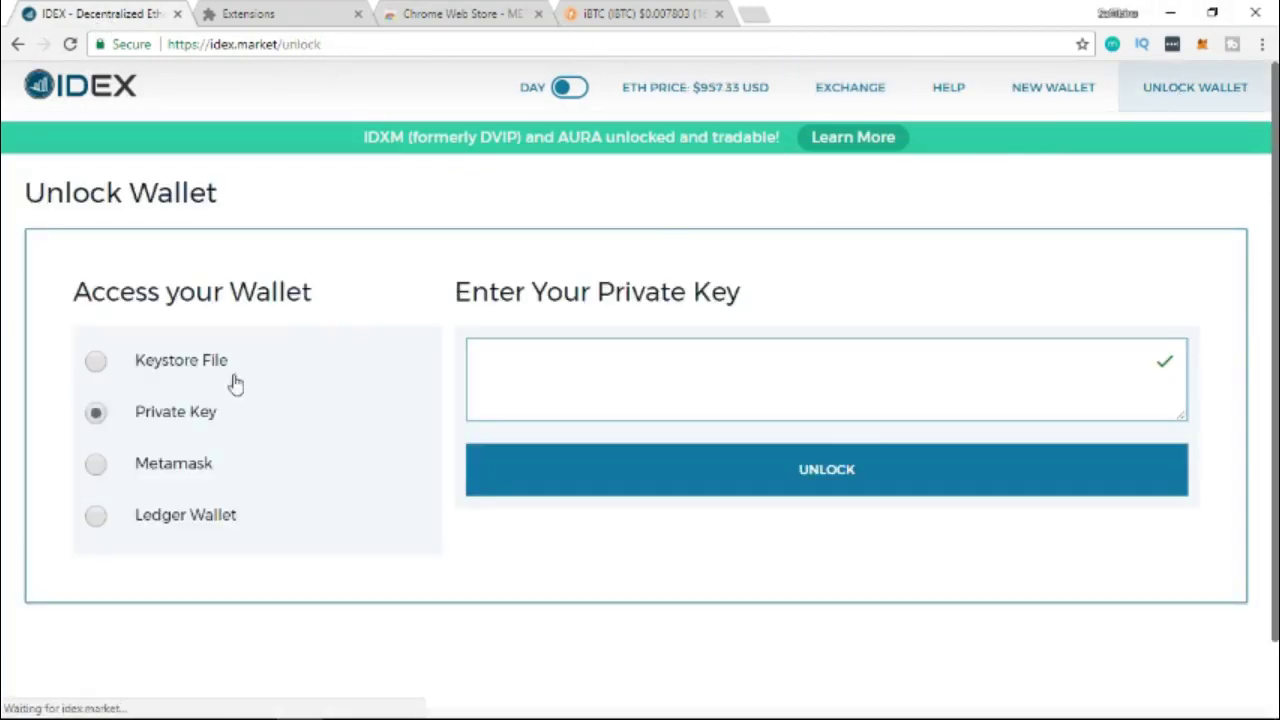
left_click(95, 464)
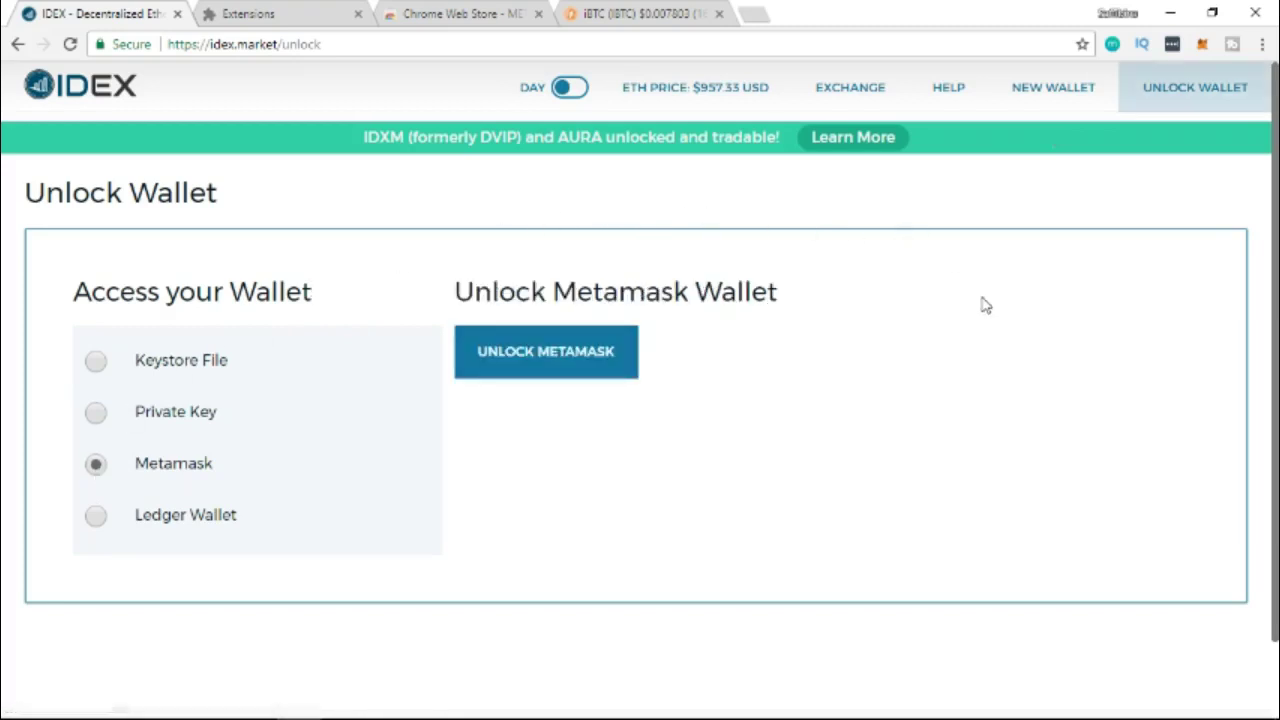
left_click(519, 369)
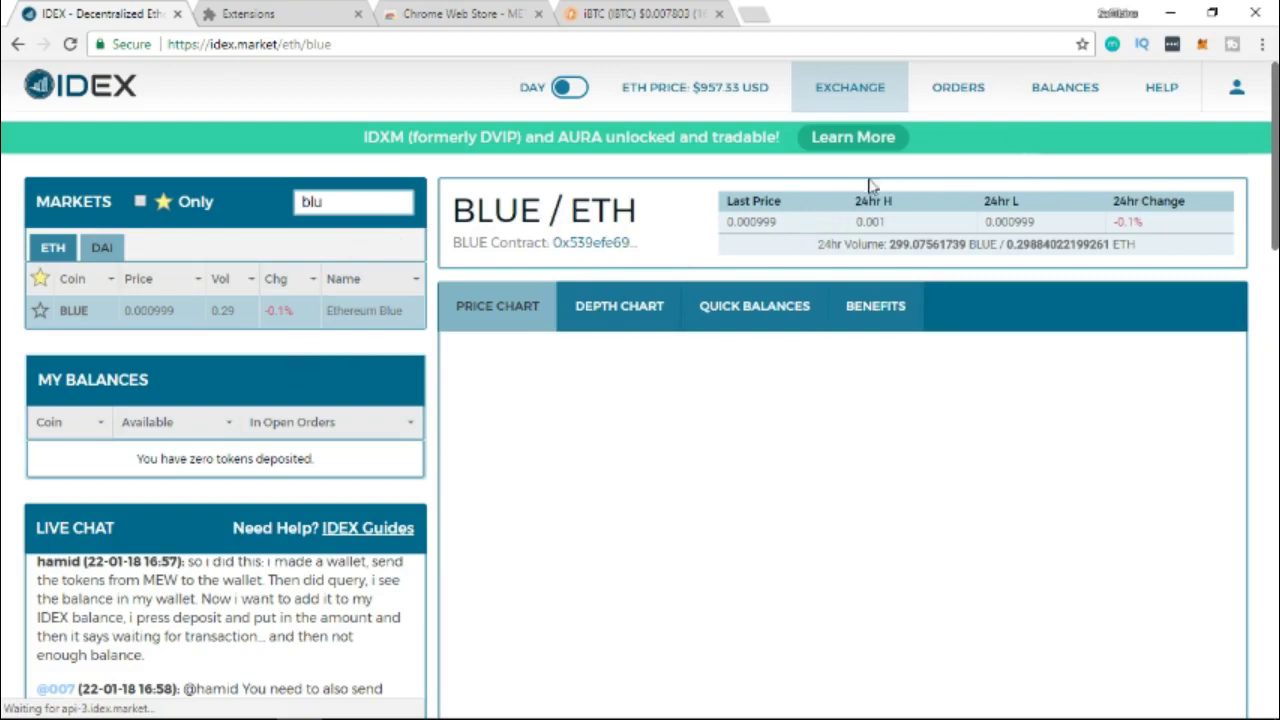
Step: Open the full balances, filter the assets with "LAM" and query the wallet balance of Lamden
mouse_move(1060, 97)
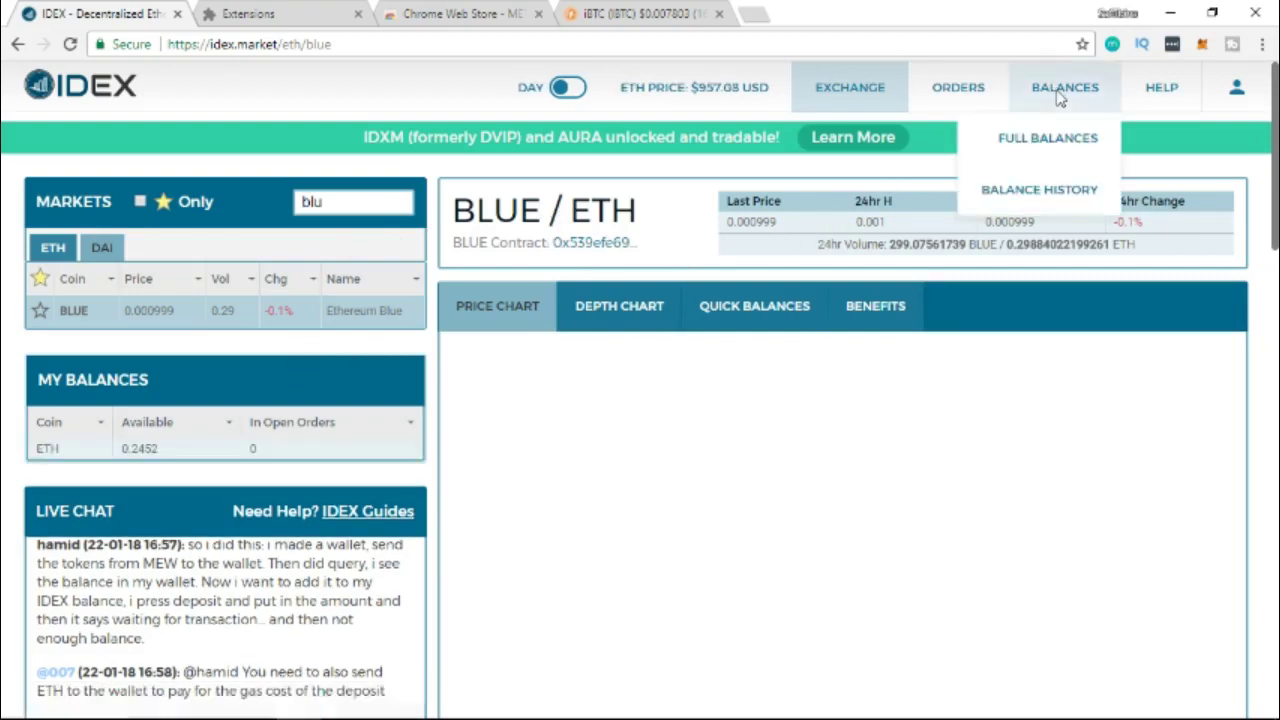
left_click(1020, 150)
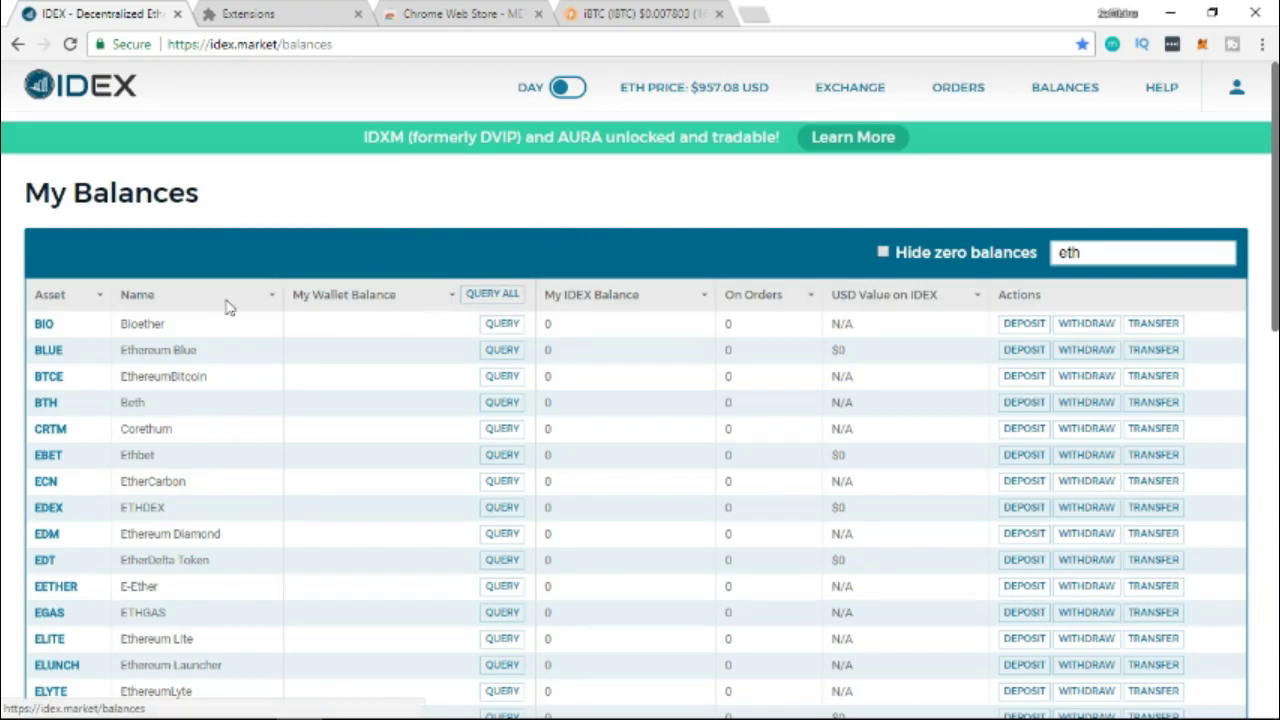
scroll(226, 451, "down", 1)
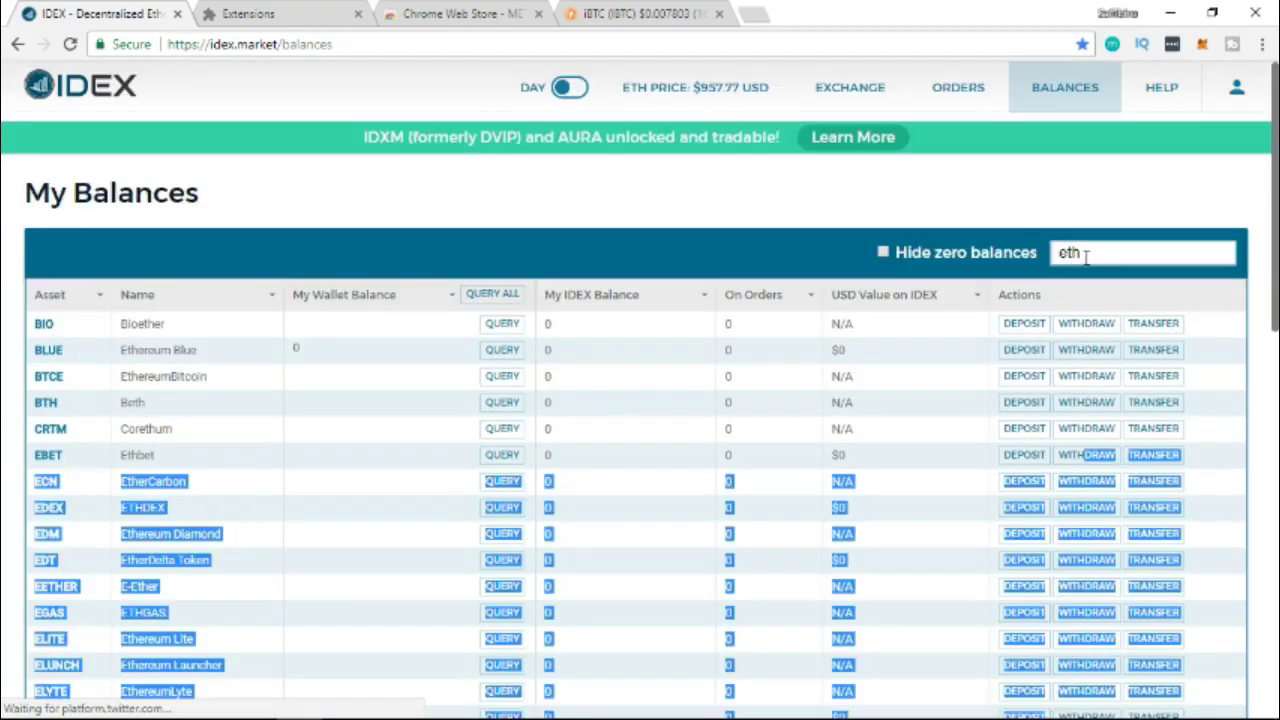
double_click(1105, 253)
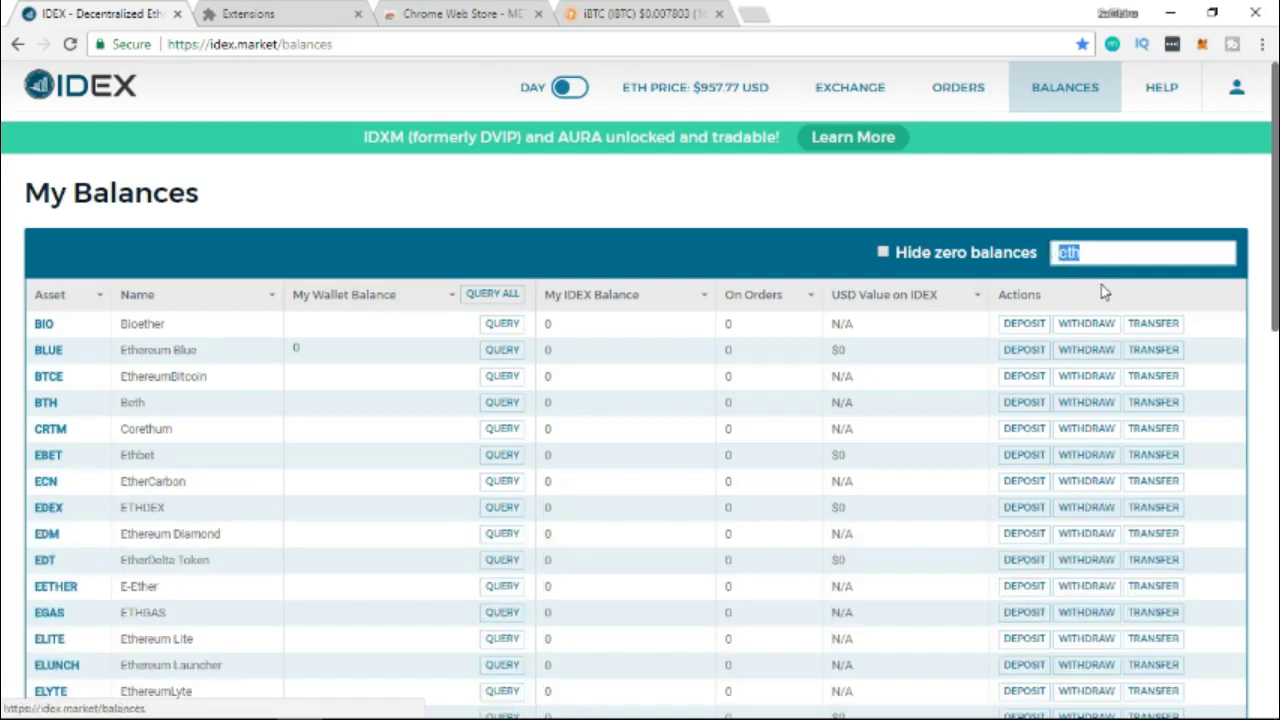
type("LAM")
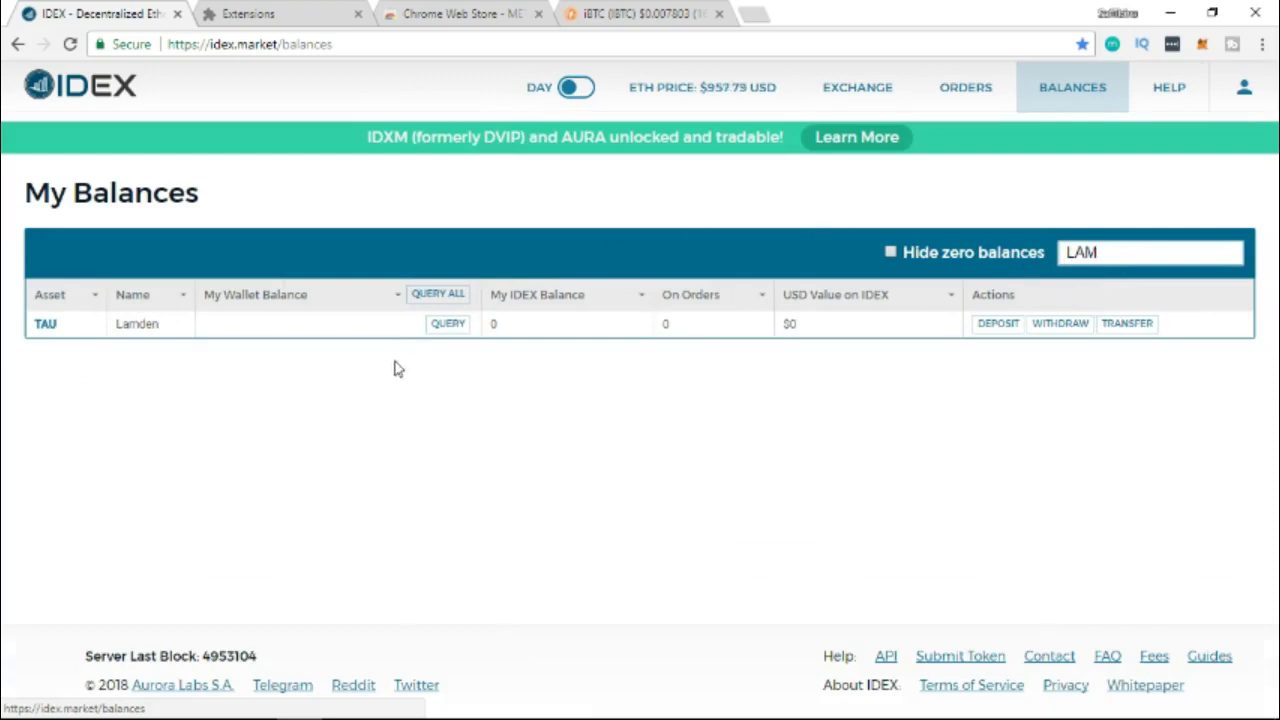
left_click(445, 329)
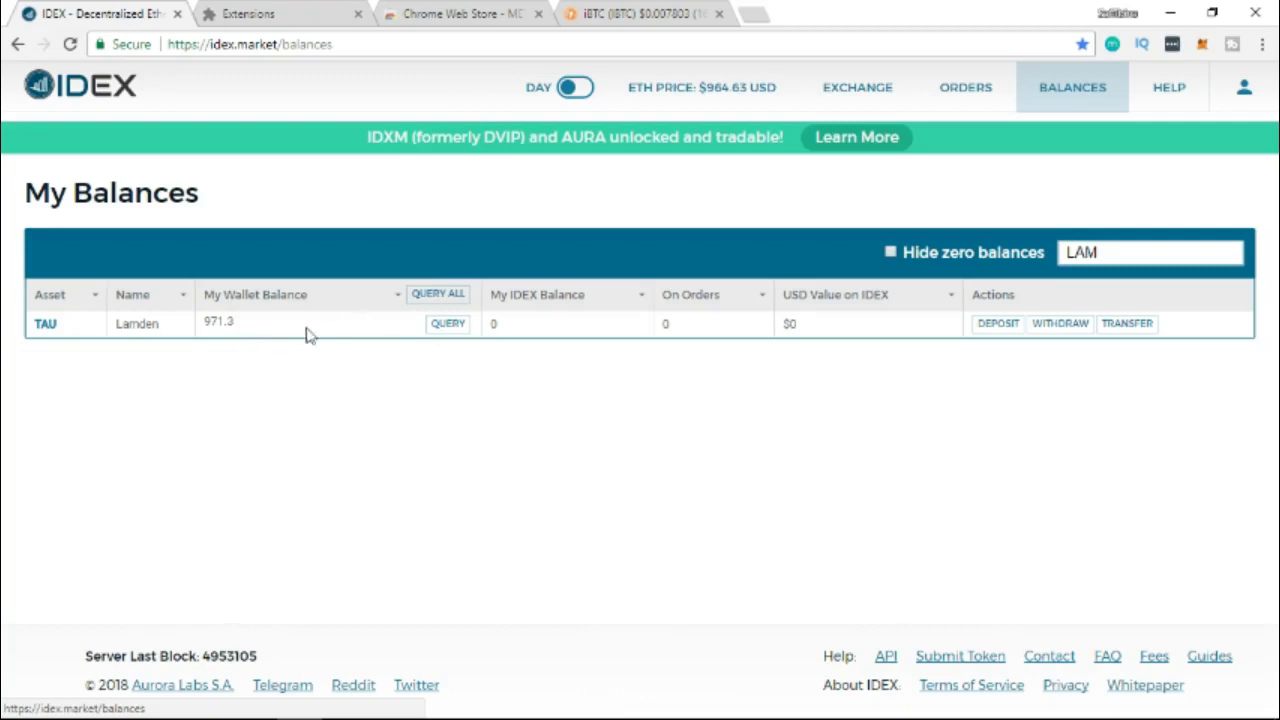
left_click(447, 326)
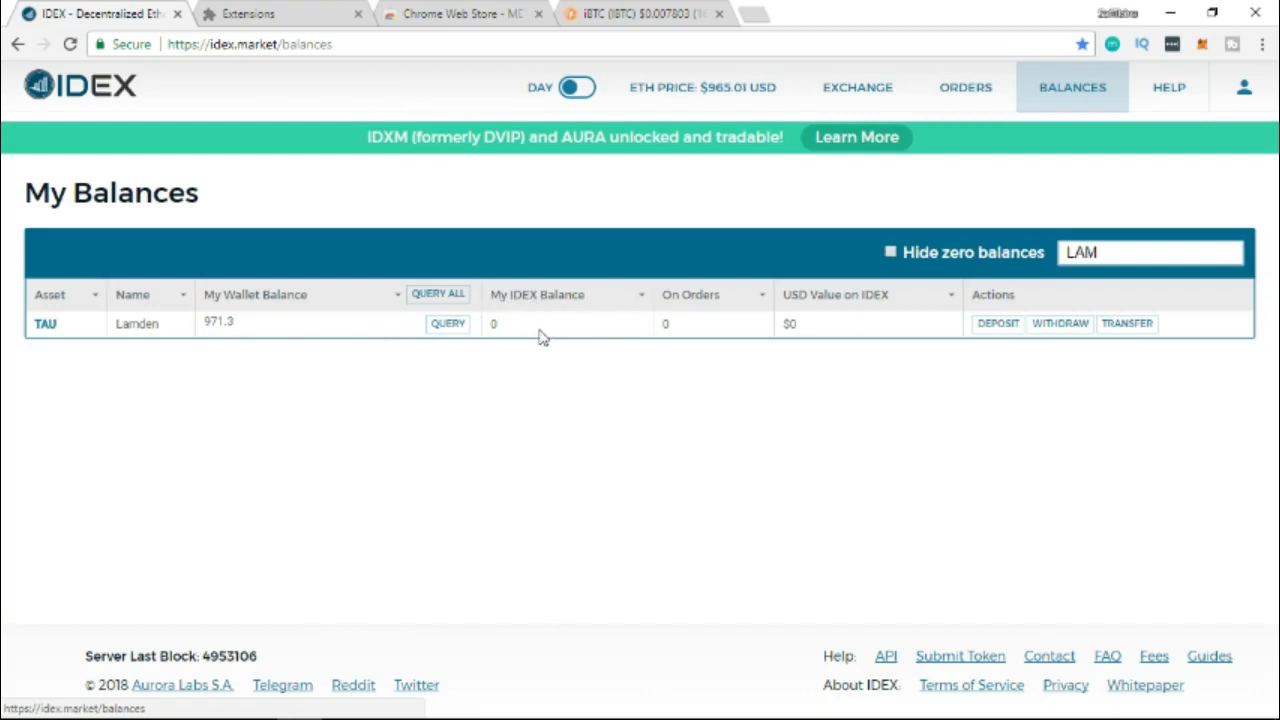
Step: Confirm a deposit of 70 TAU to IDEX, but close the MetaMask transaction request without submitting it and dismiss the deposit message
left_click(1004, 330)
double_click(847, 312)
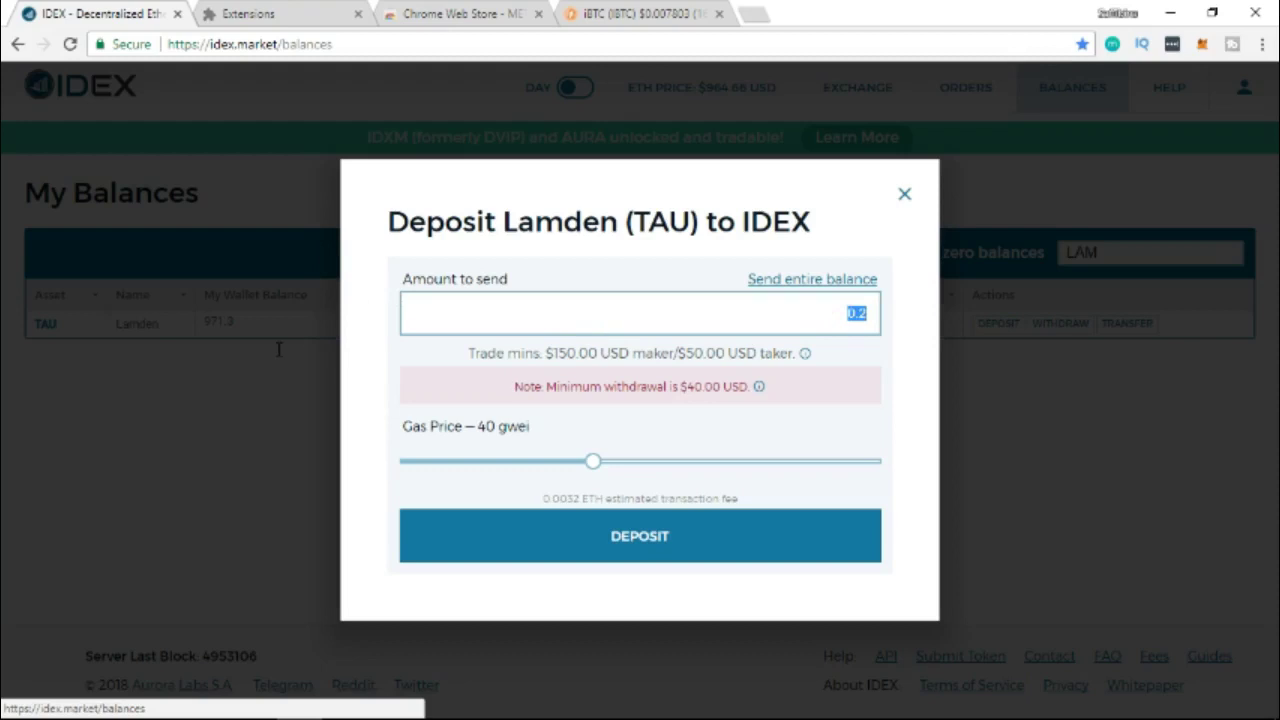
type("70")
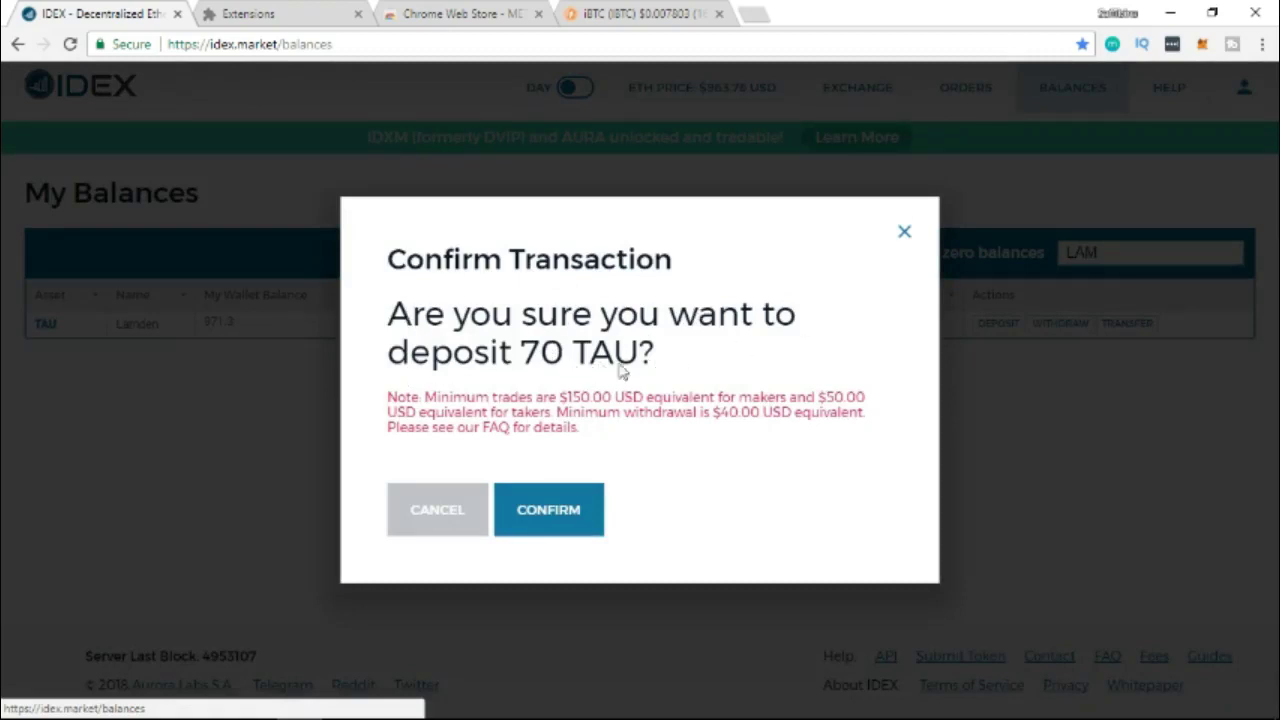
left_click(537, 528)
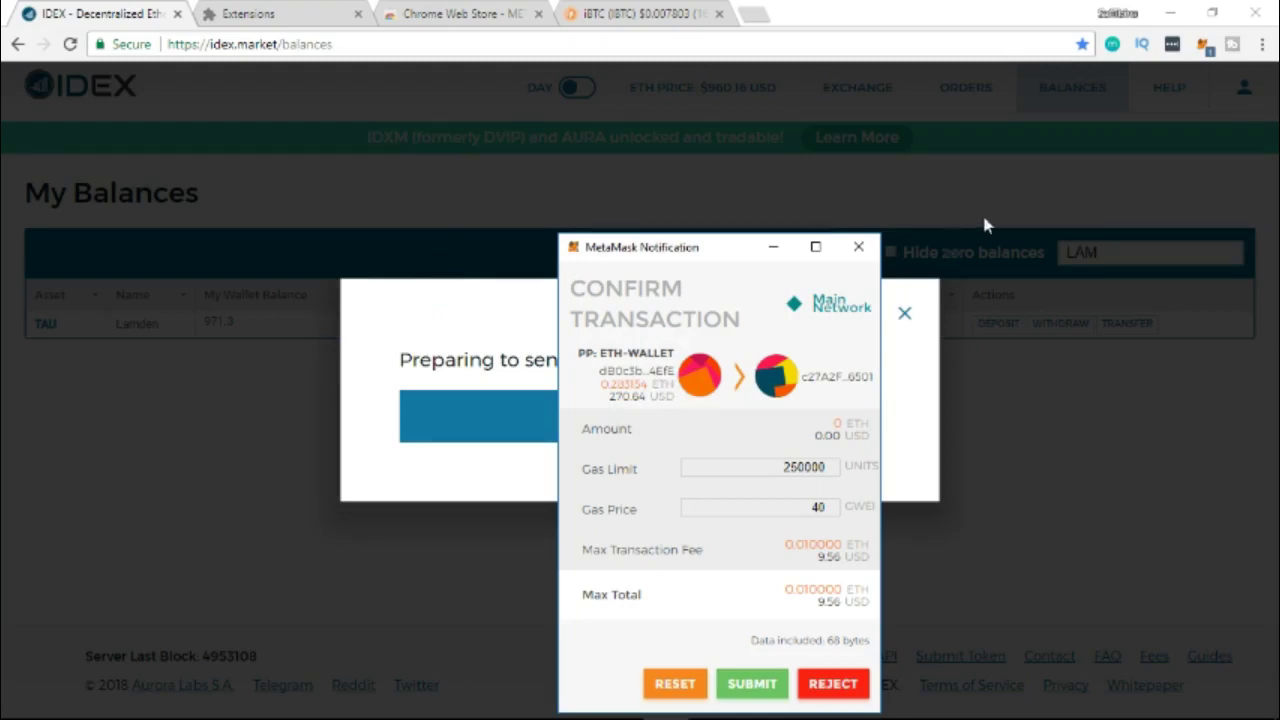
left_click(862, 249)
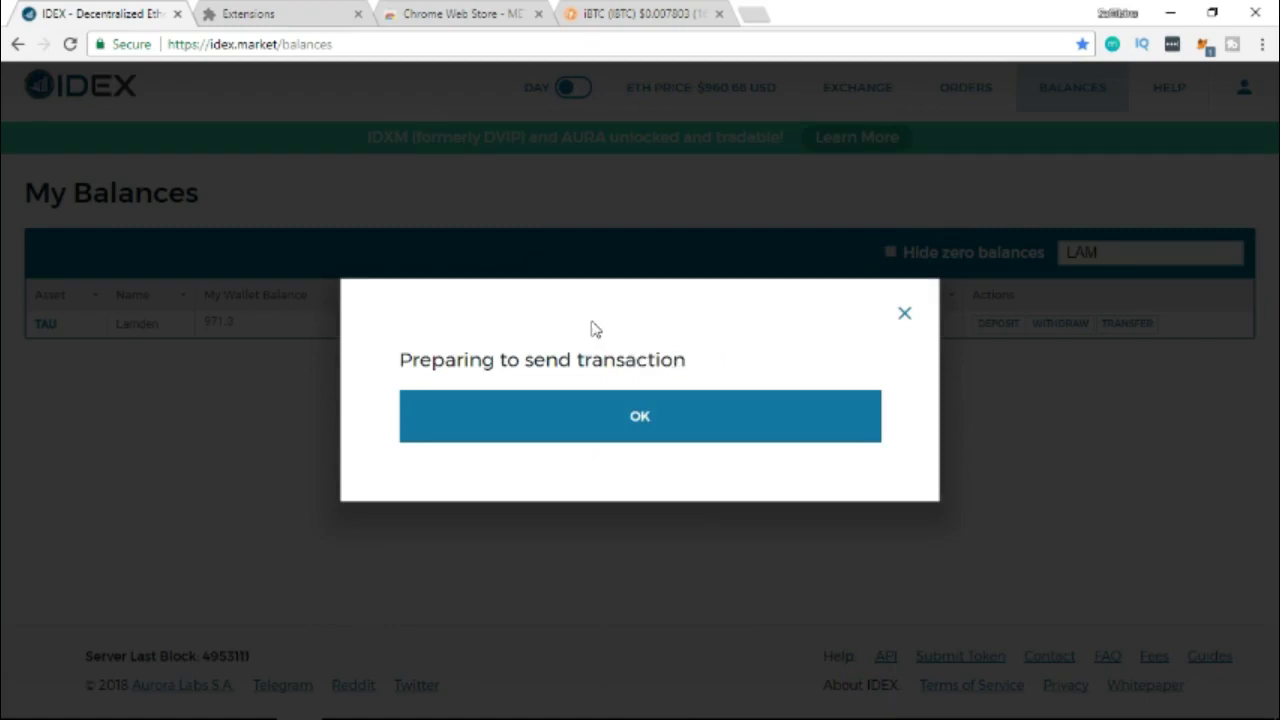
left_click(904, 318)
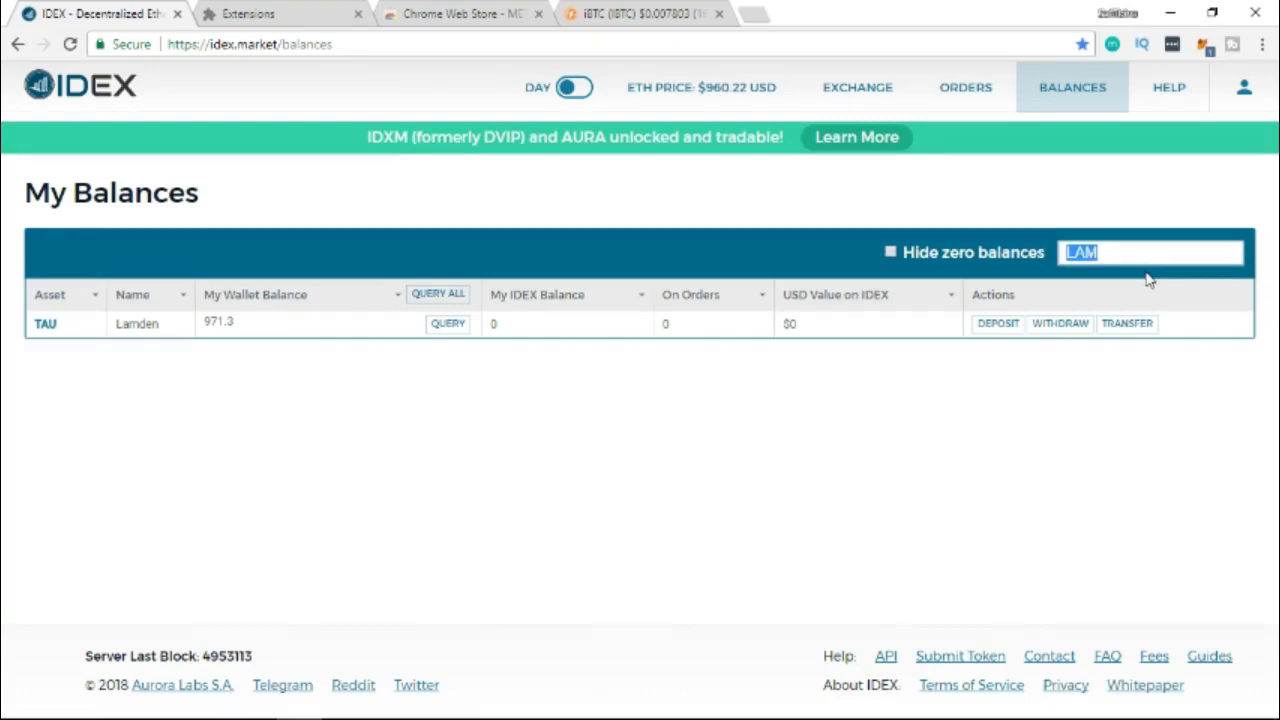
Step: Filter the balances with "ETHER" and check the wallet and IDEX balances in the Ether row
type("ETHER")
scroll(120, 500, "down", 2)
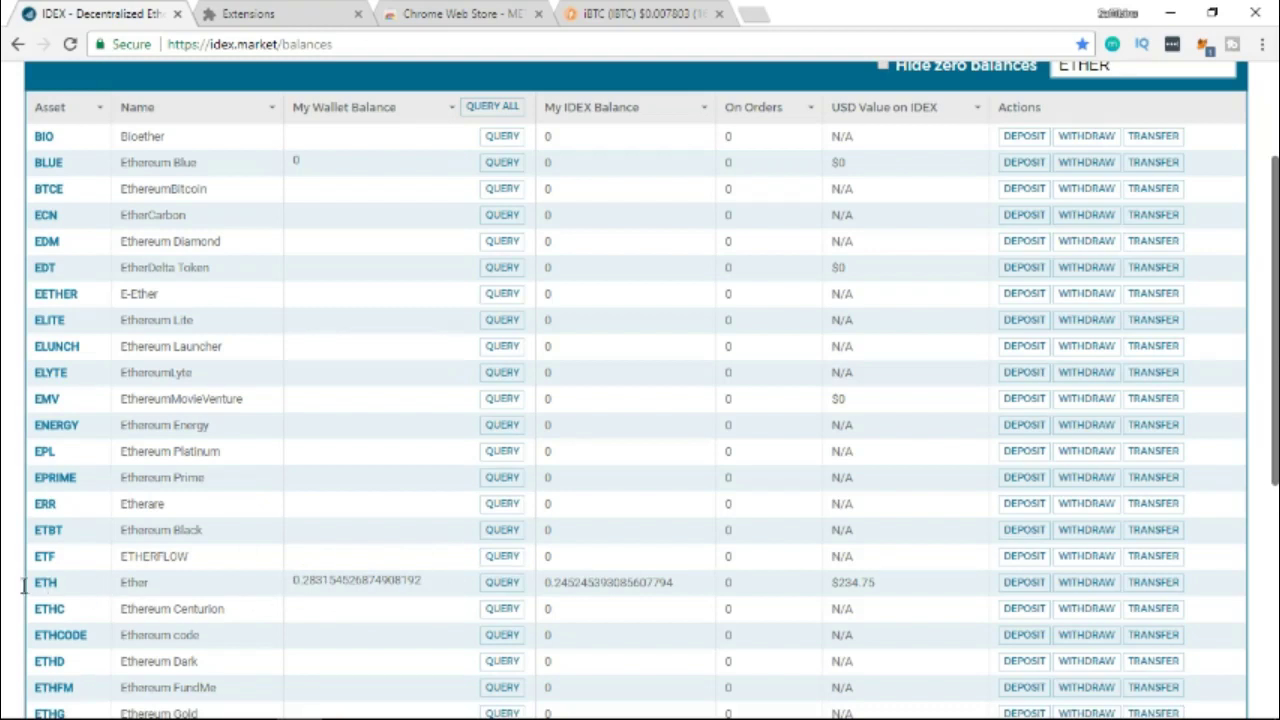
scroll(800, 243, "up", 2)
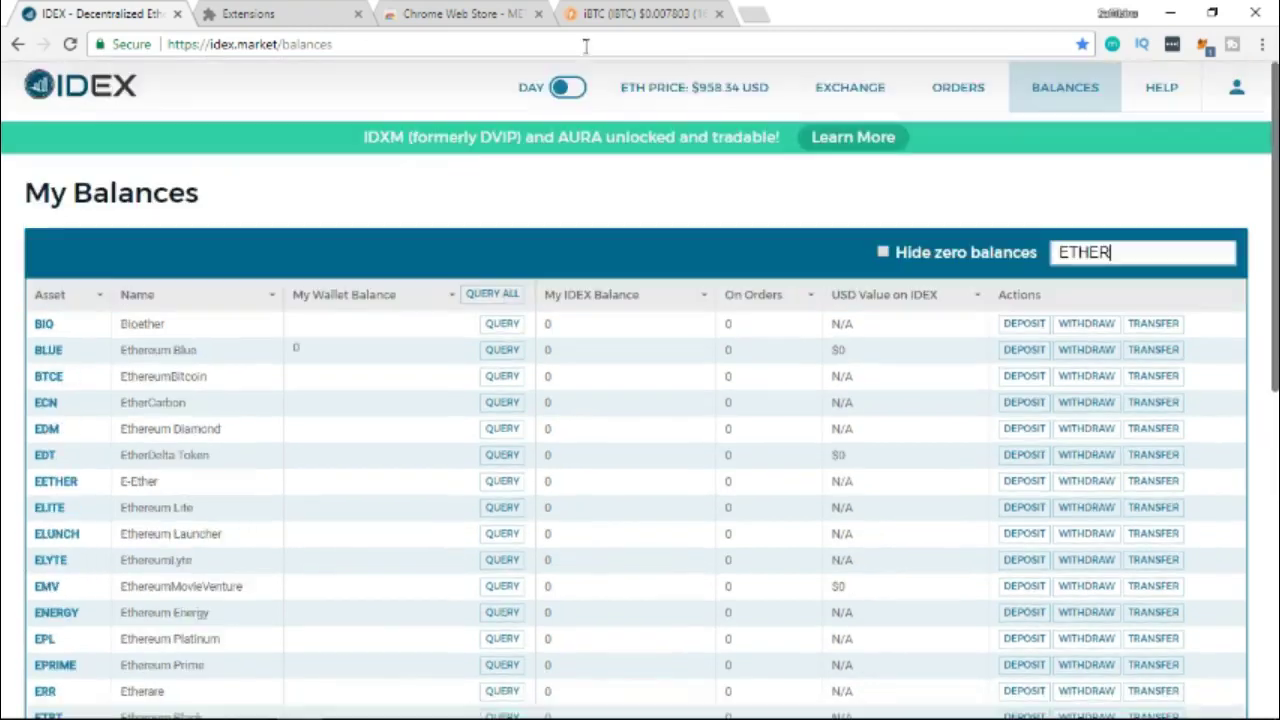
Step: Return to the exchange, replace the market filter with "LAM" and open the Lamden (TAU/ETH) market
left_click(852, 95)
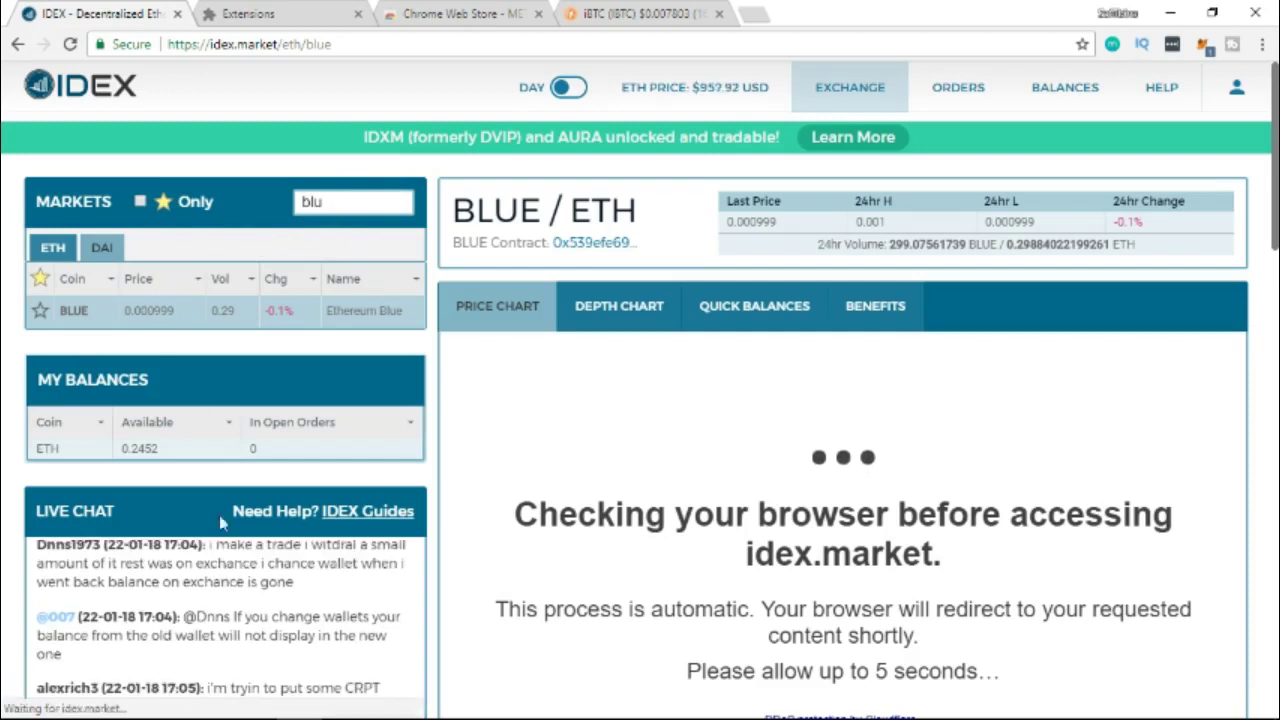
key("BackSpace")
key("BackSpace")
key("BackSpace")
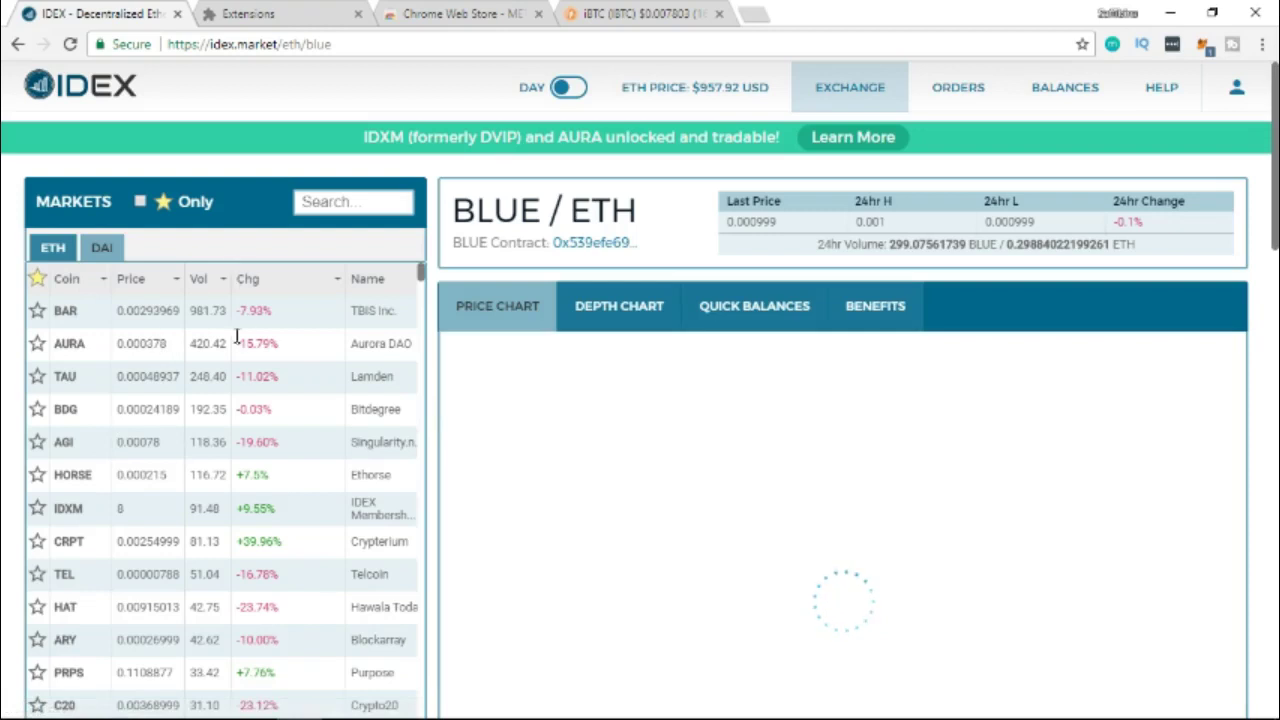
left_click(334, 540)
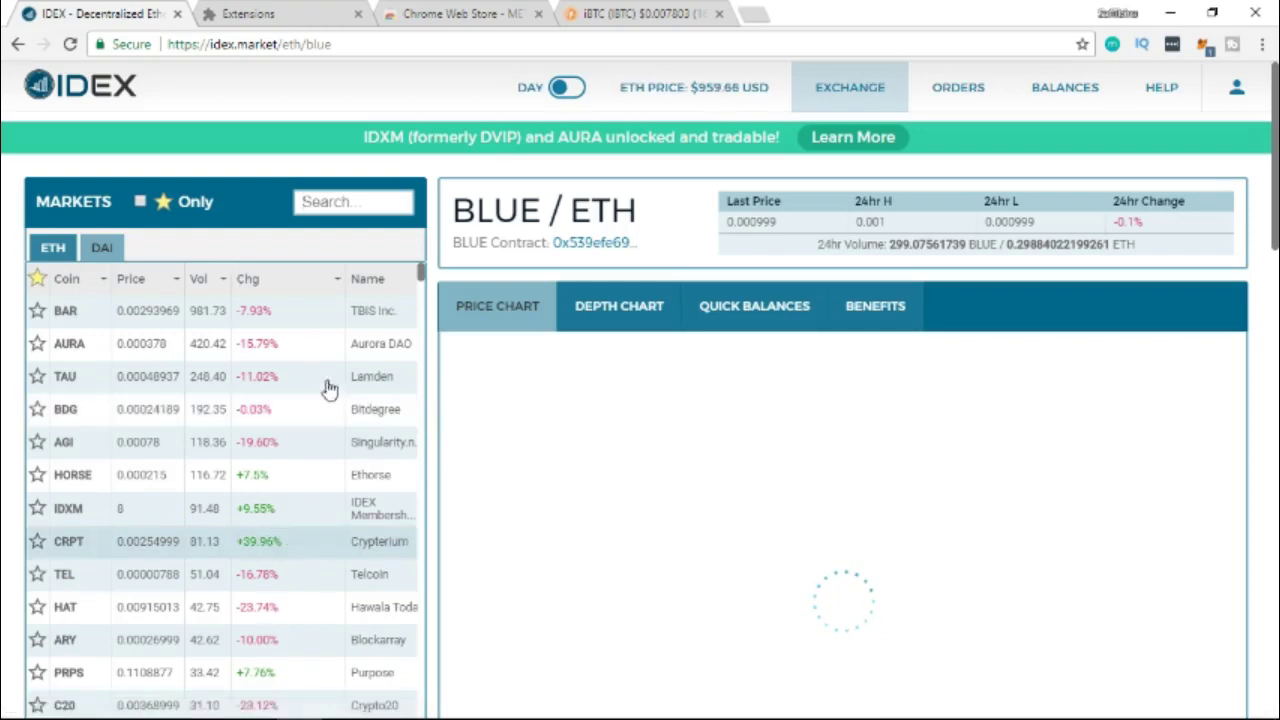
left_click(341, 322)
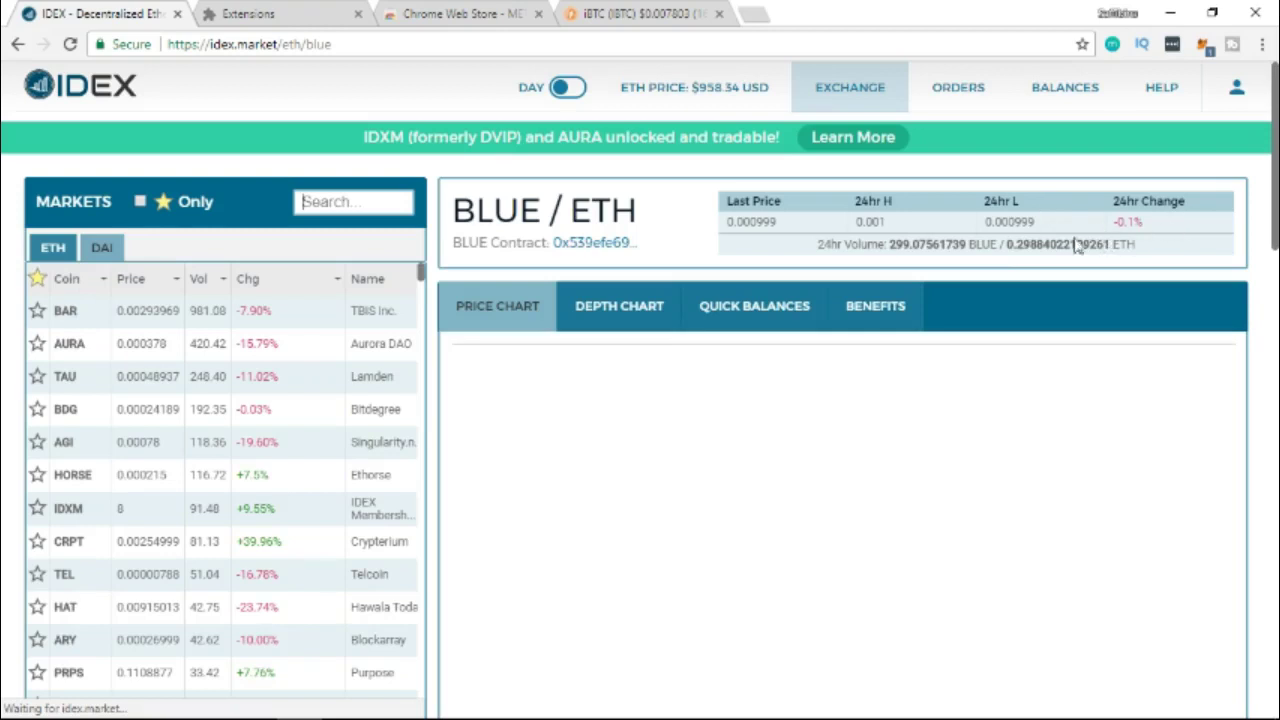
left_click(323, 207)
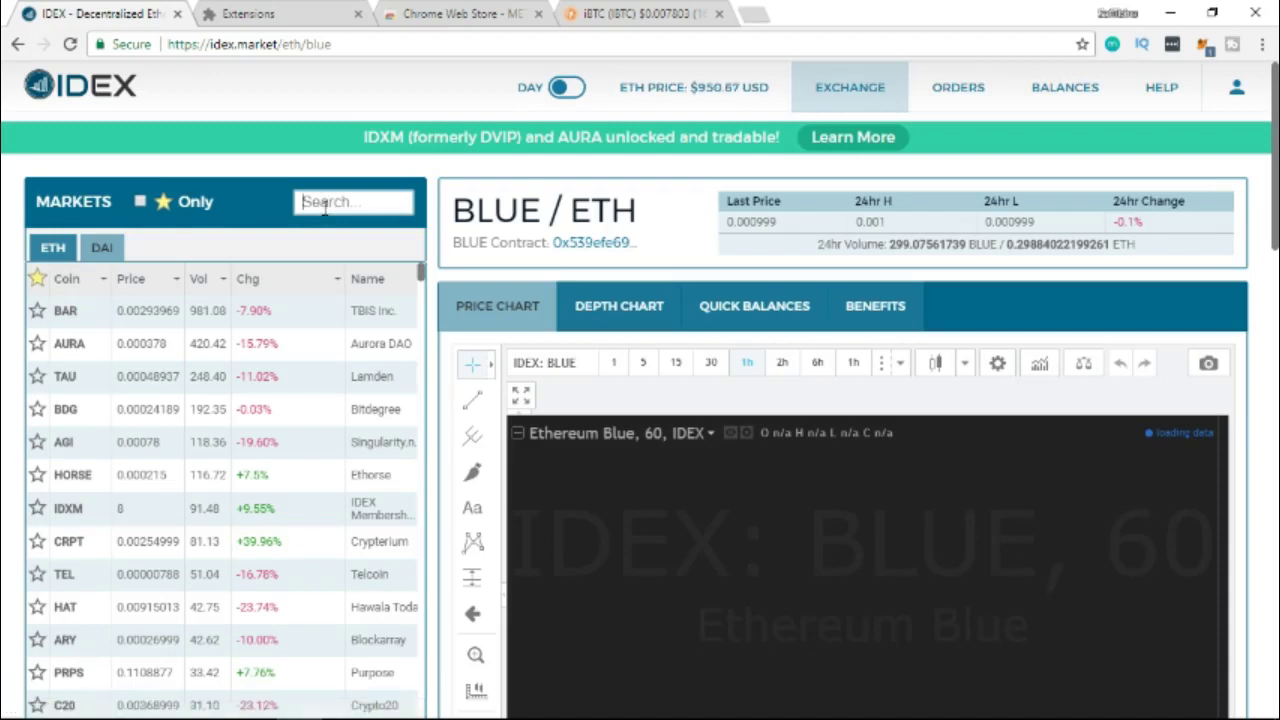
type("LAM")
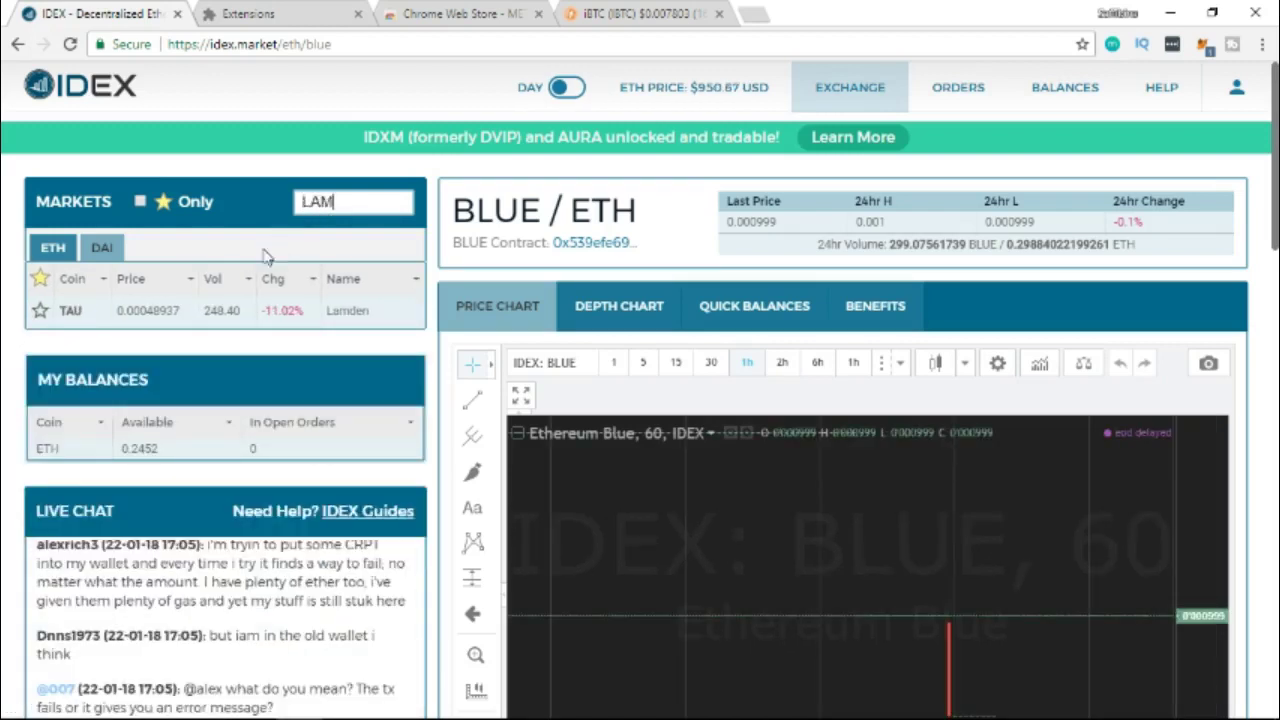
left_click(72, 315)
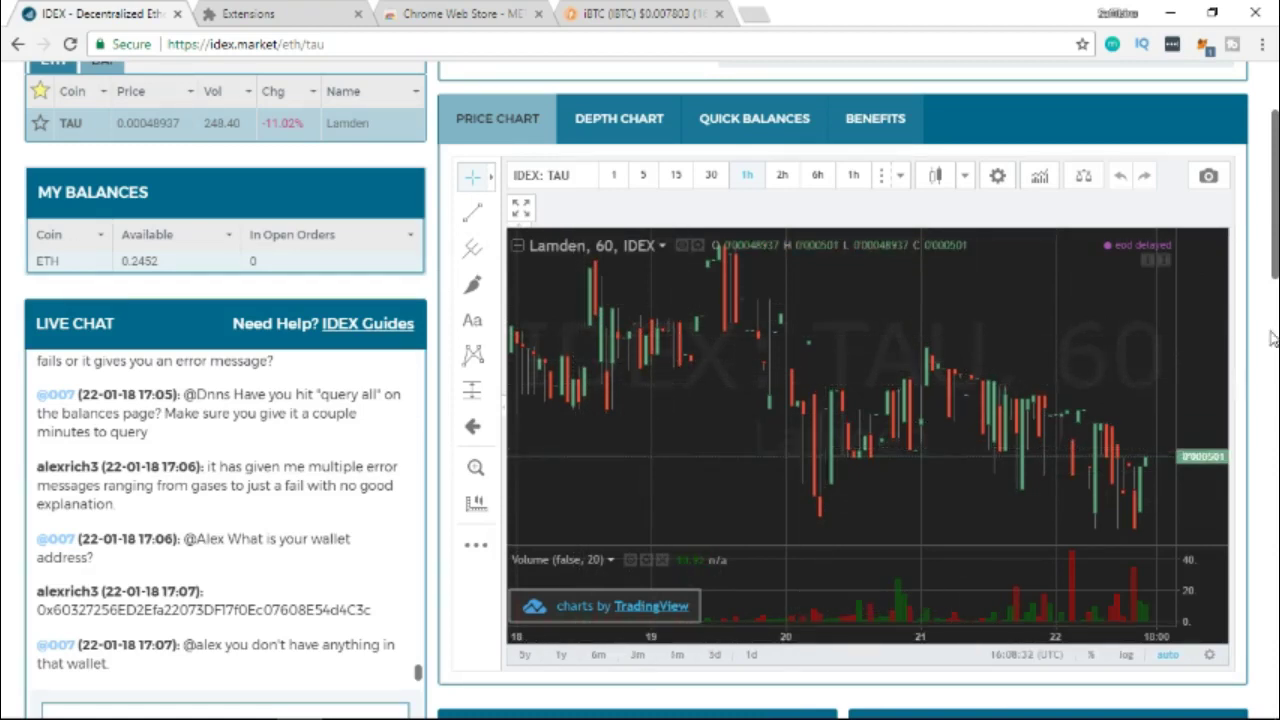
Step: Review the TAU buy and sell order forms and compare them with the sell and buy order books
scroll(1272, 340, "down", 5)
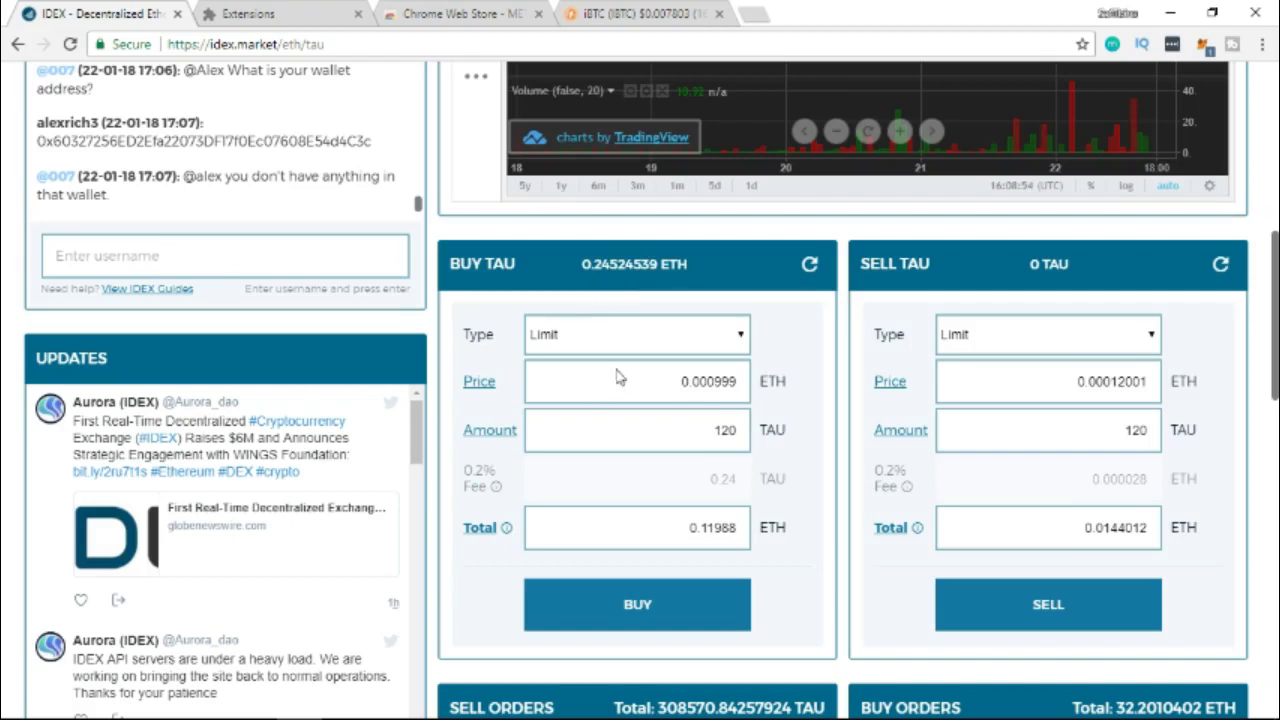
scroll(618, 375, "up", 2)
scroll(703, 465, "down", 6)
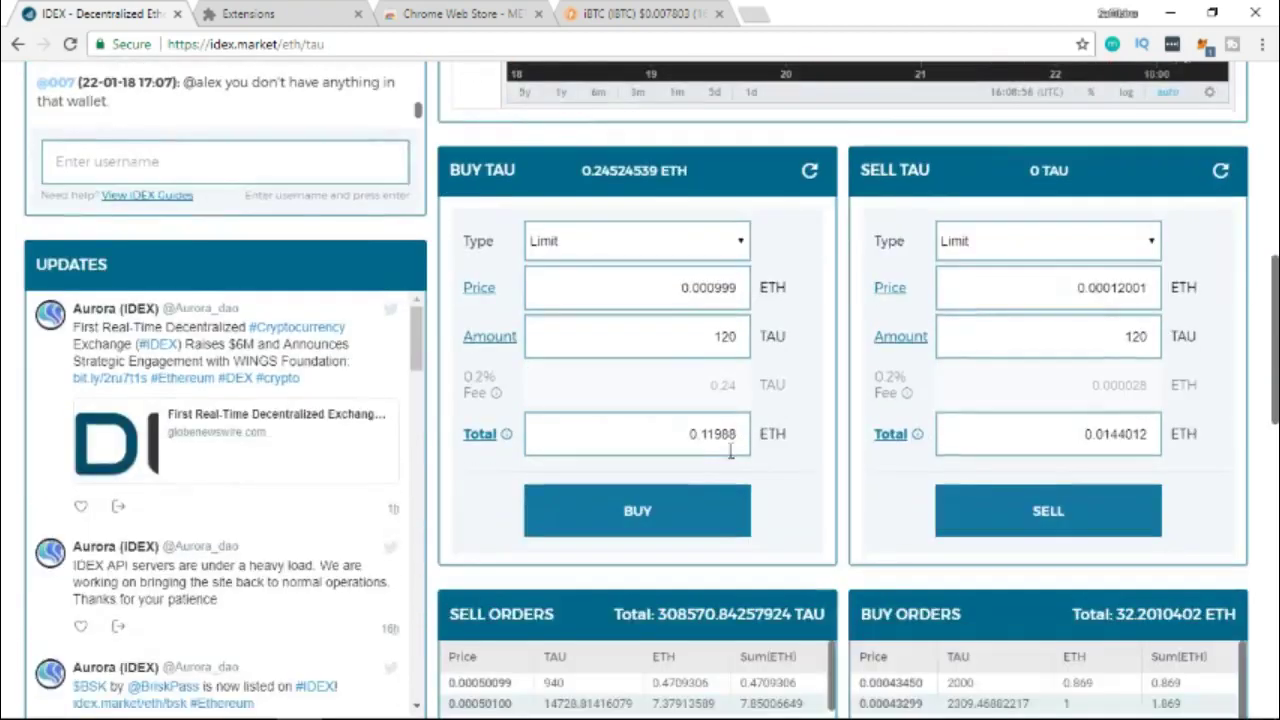
scroll(735, 289, "down", 1)
scroll(735, 289, "up", 3)
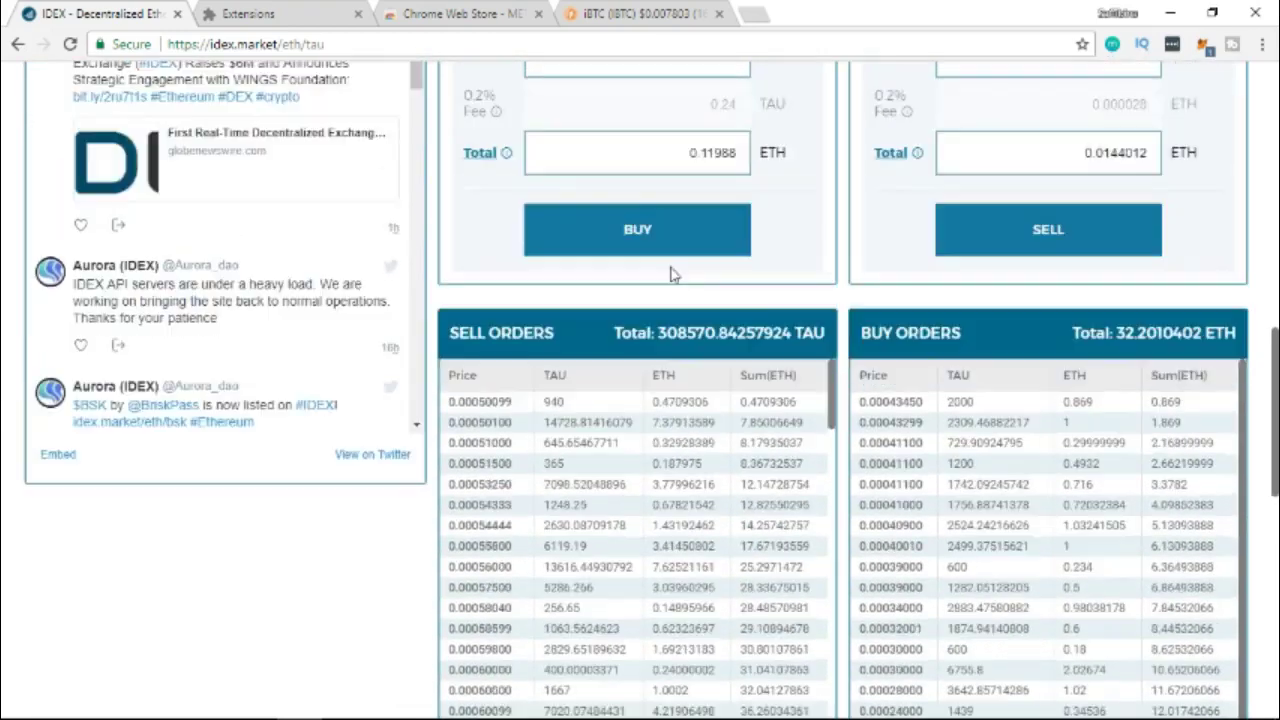
scroll(673, 260, "up", 1)
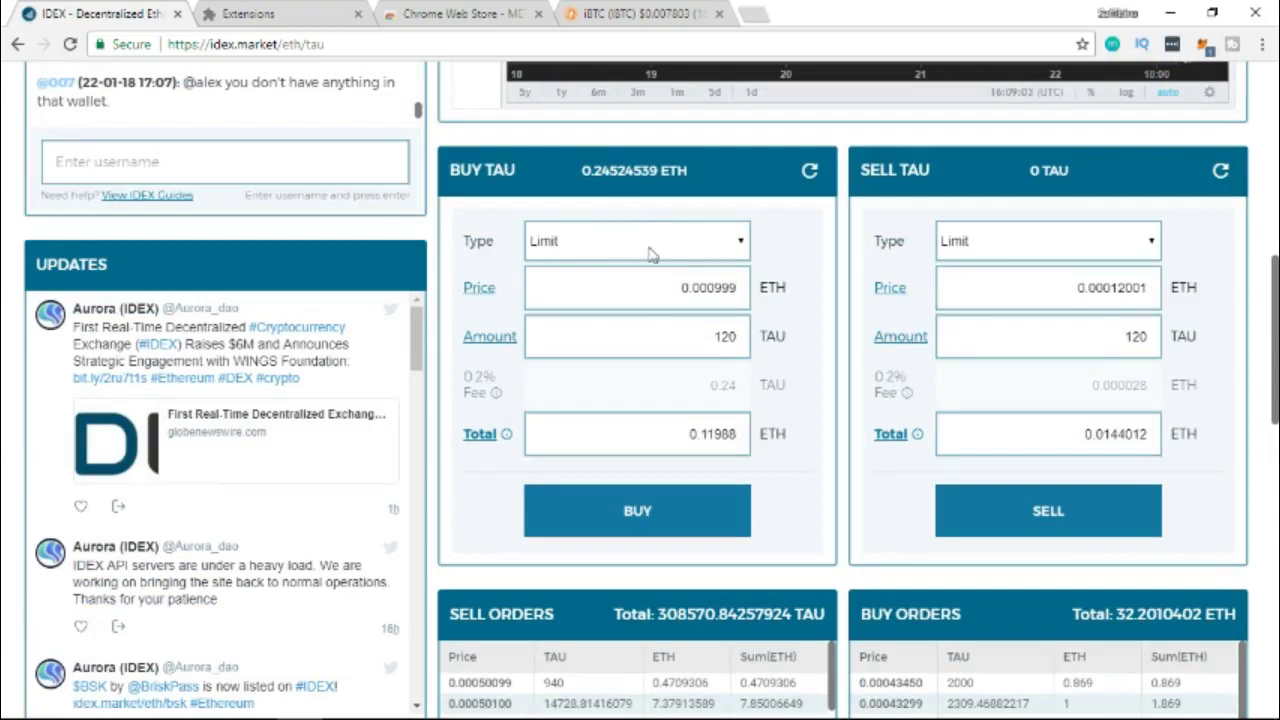
scroll(653, 255, "down", 3)
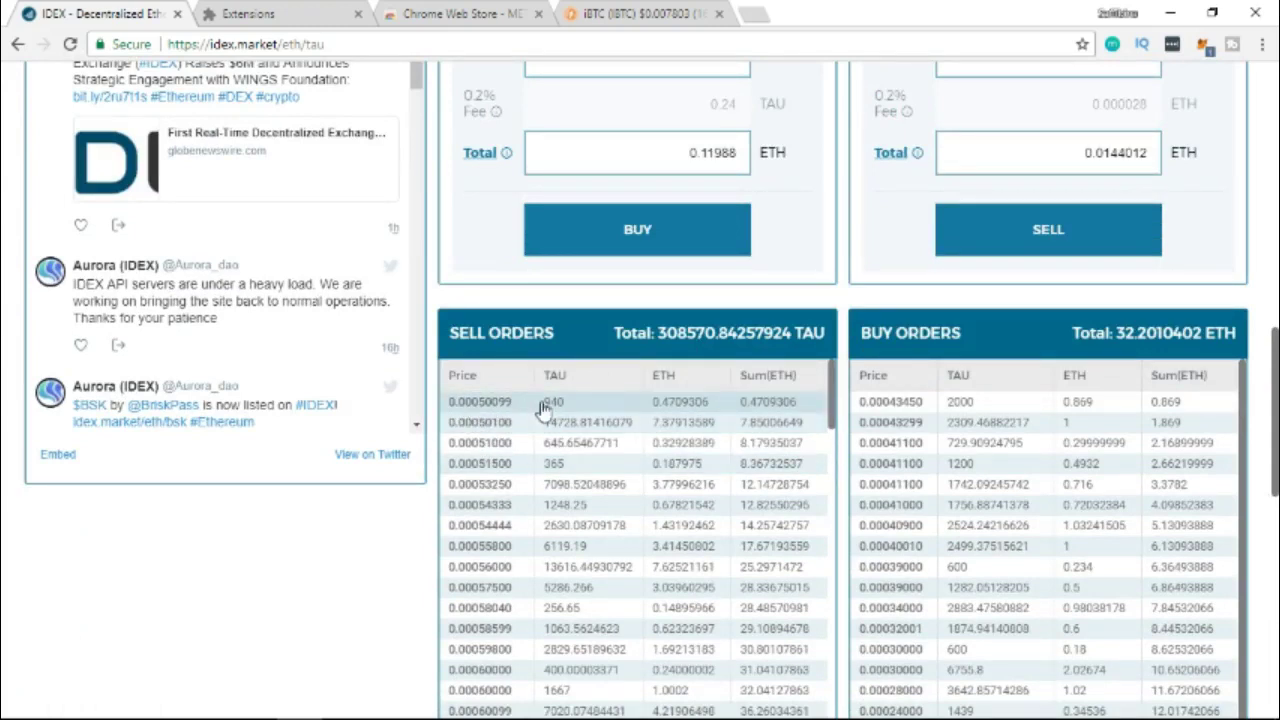
Step: Fill in a TAU buy order at the lowest sell order's price, 0.00050099 ETH, with an amount of 10 TAU
scroll(1006, 291, "up", 2)
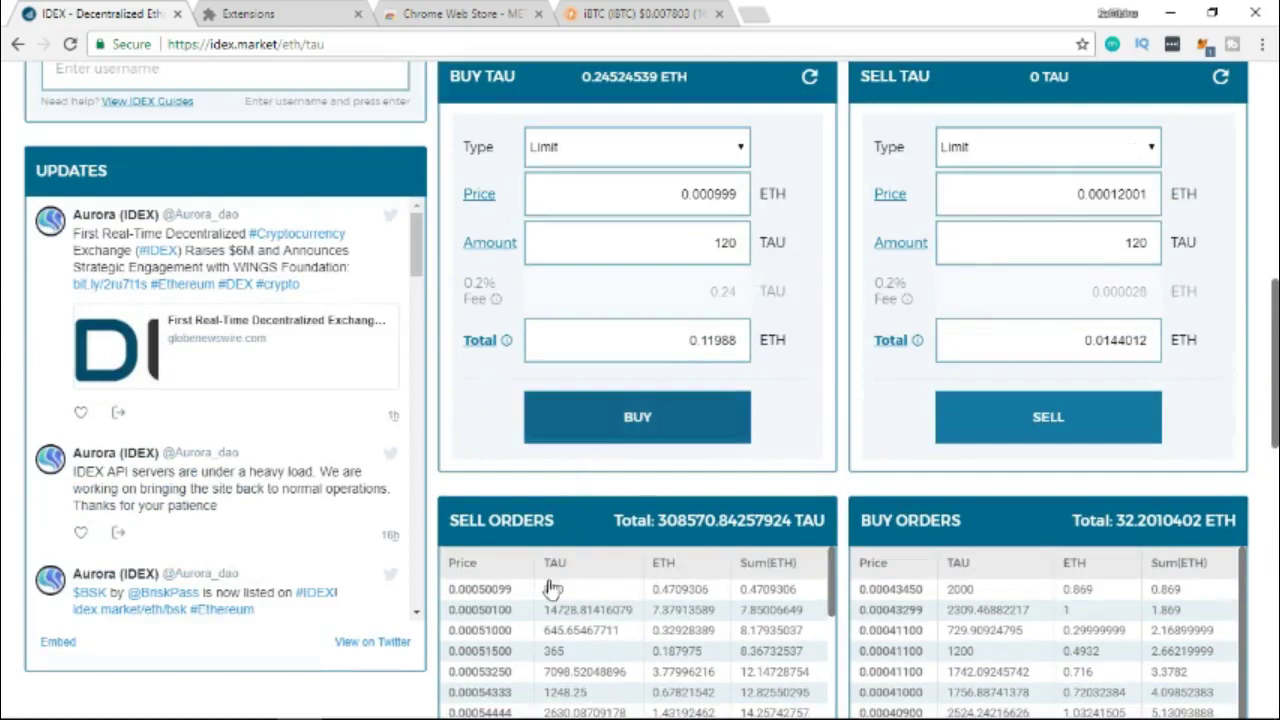
scroll(608, 380, "up", 1)
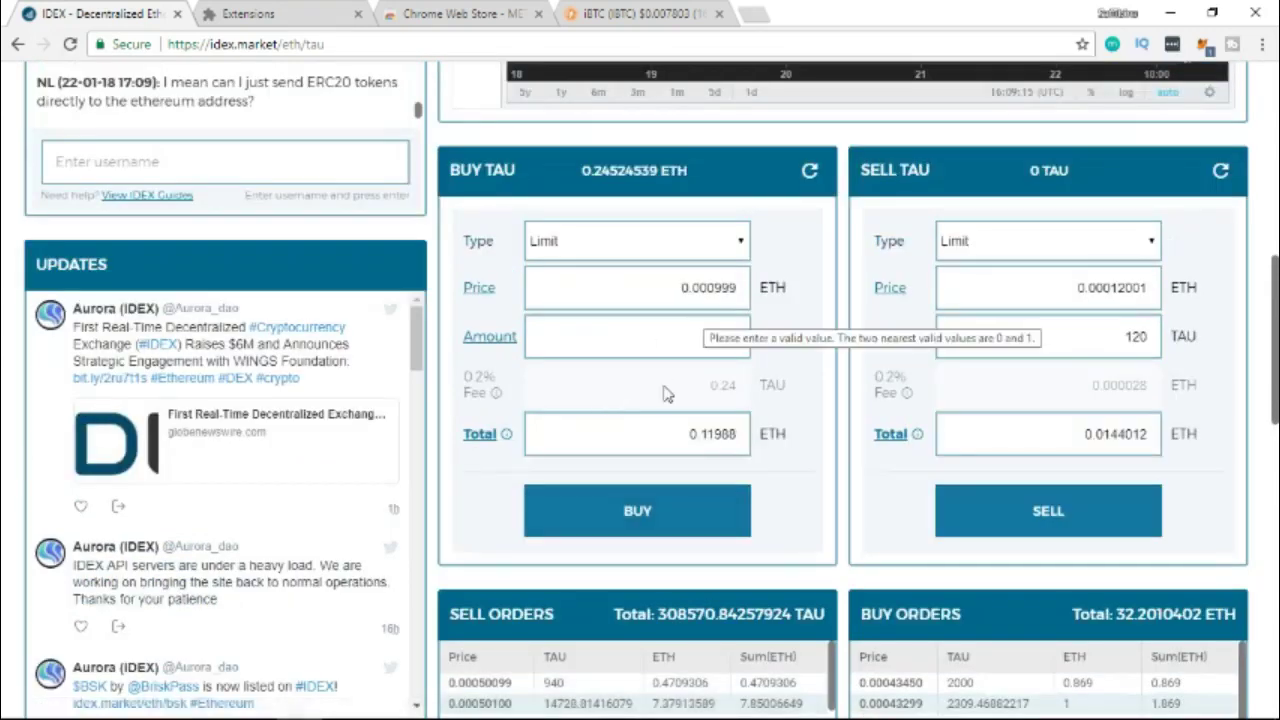
scroll(666, 391, "down", 1)
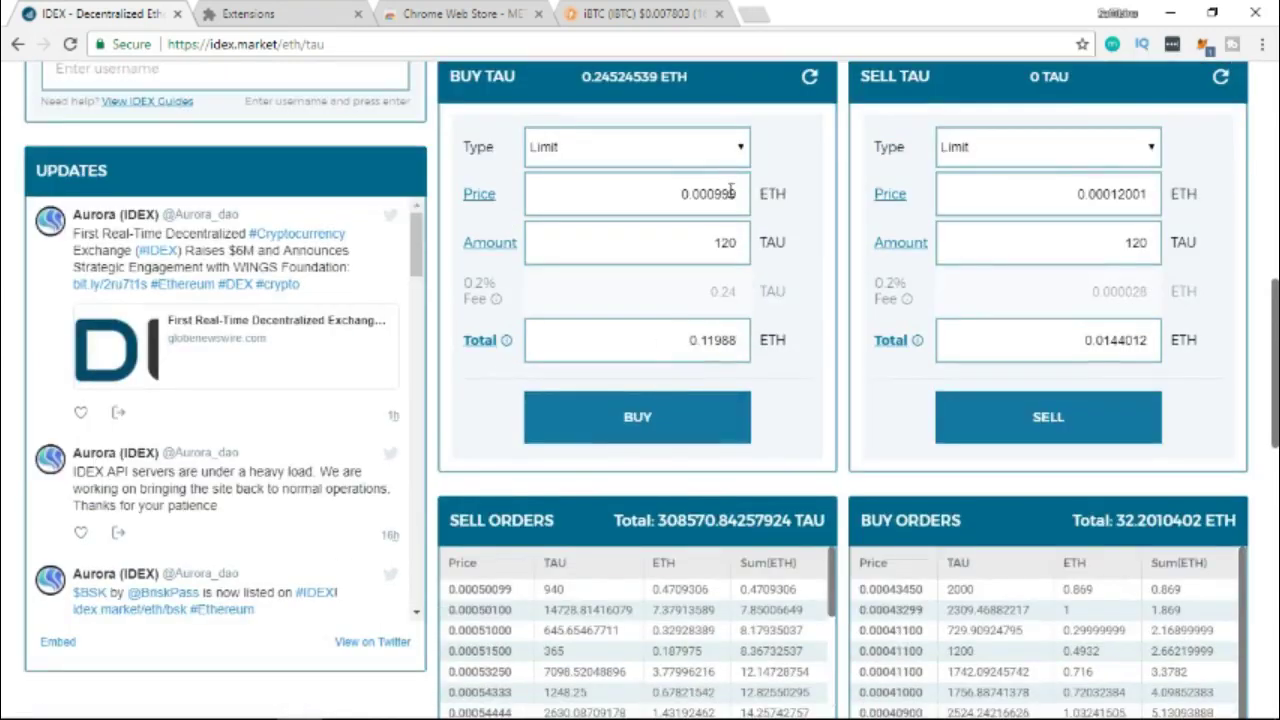
left_click(466, 591)
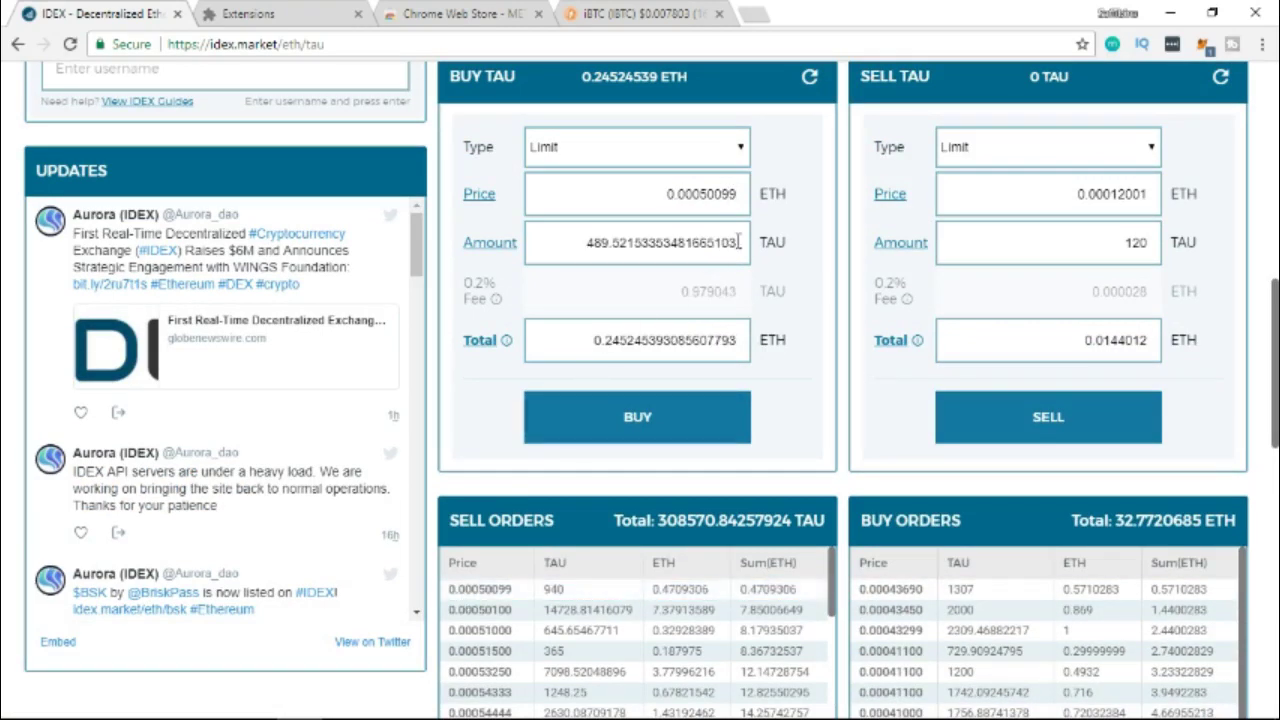
left_click_drag(739, 242, 585, 244)
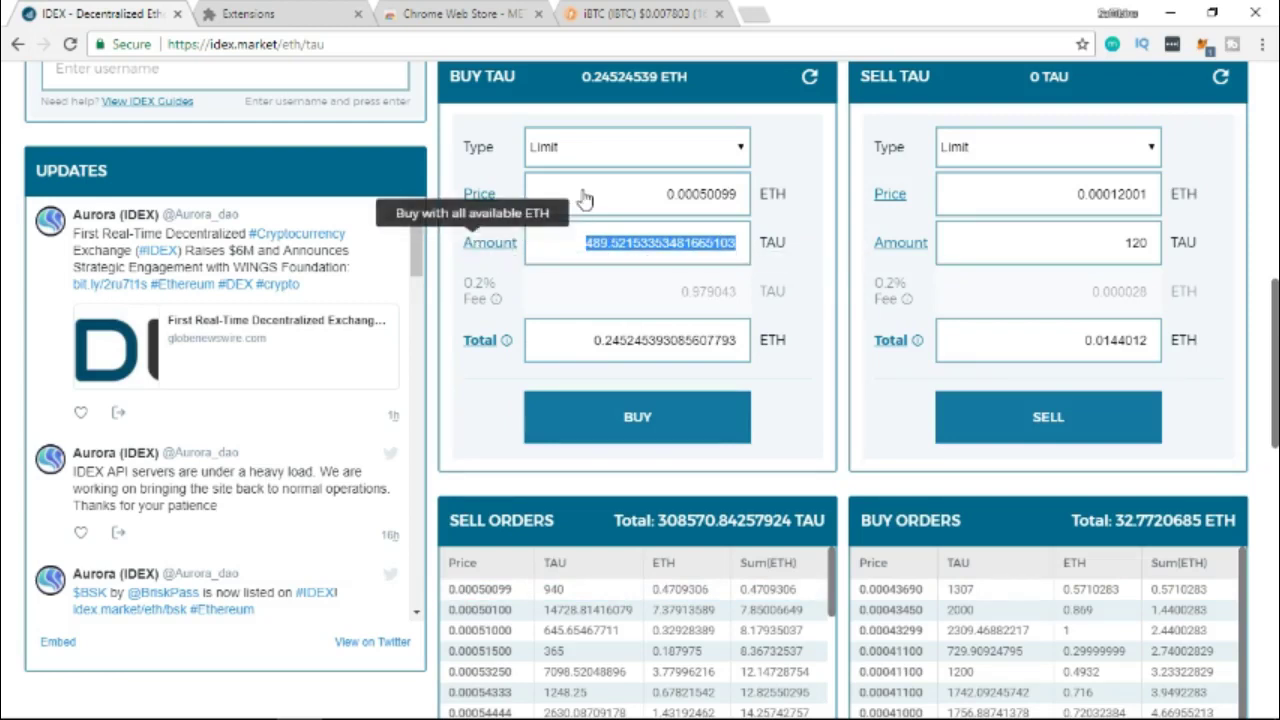
type("10")
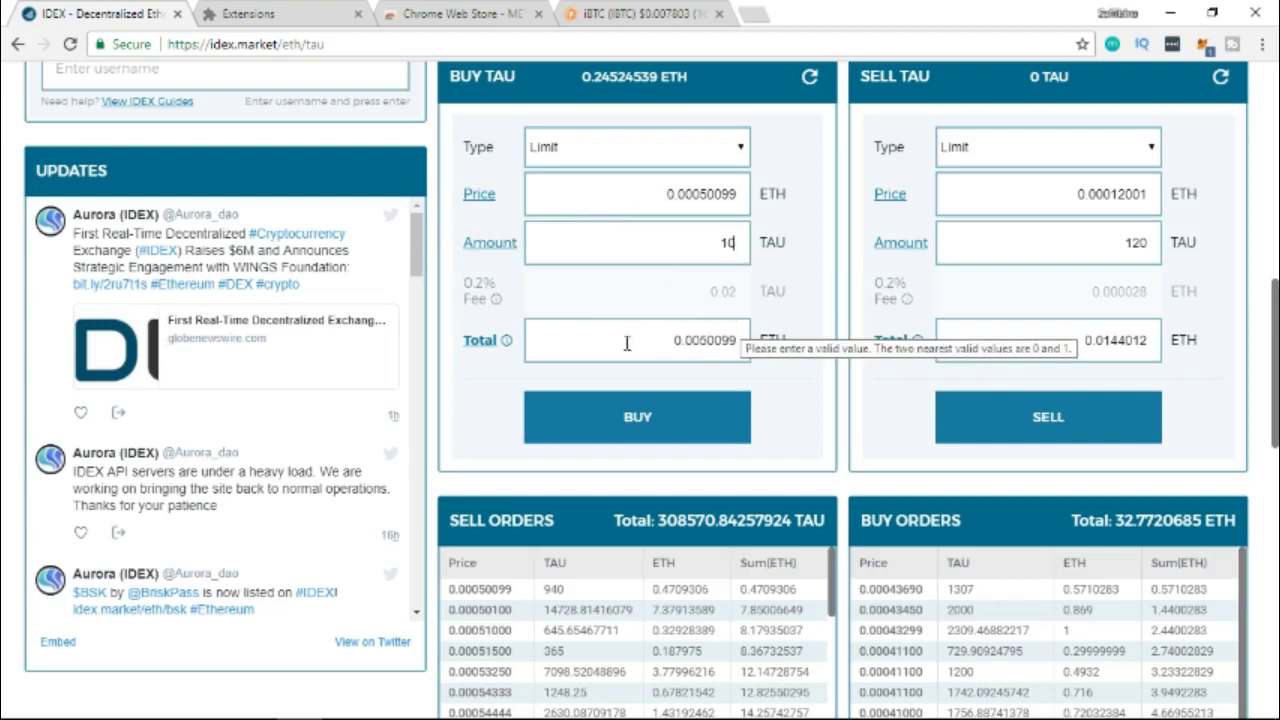
left_click(617, 416)
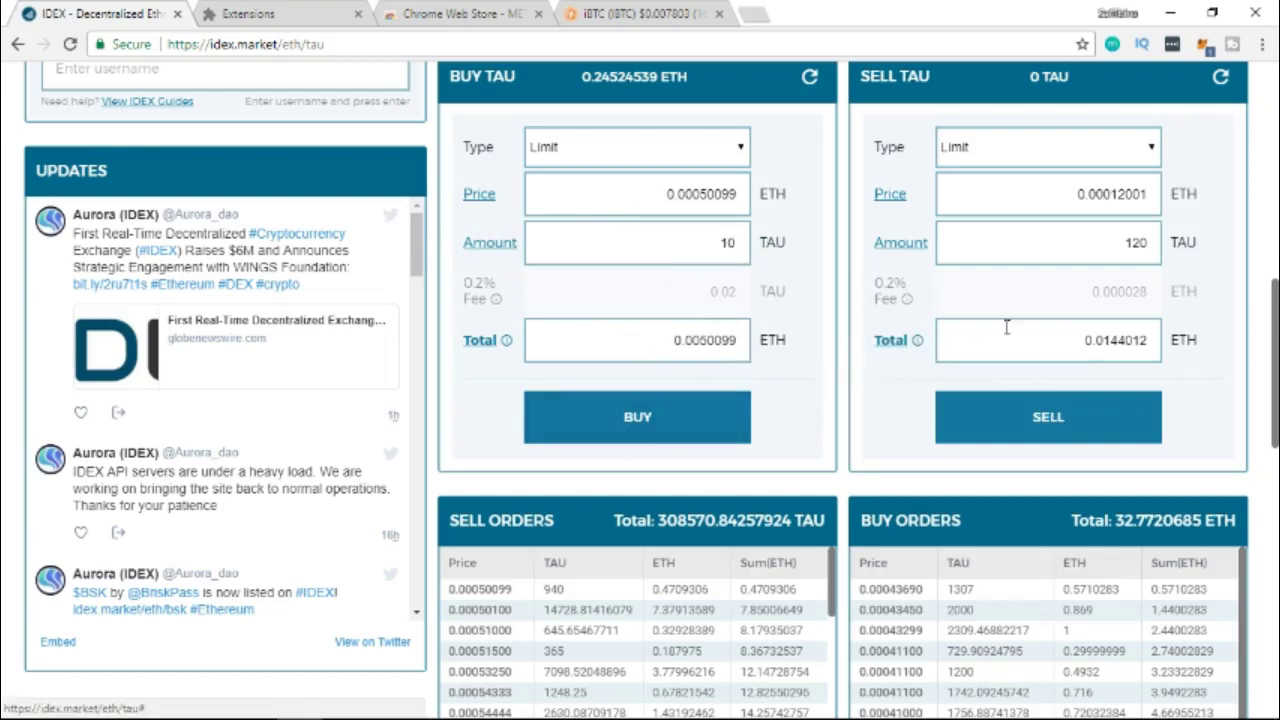
Step: Compare the TAU sell form with the buy orders, and check the open orders and market trades
scroll(1006, 280, "up", 2)
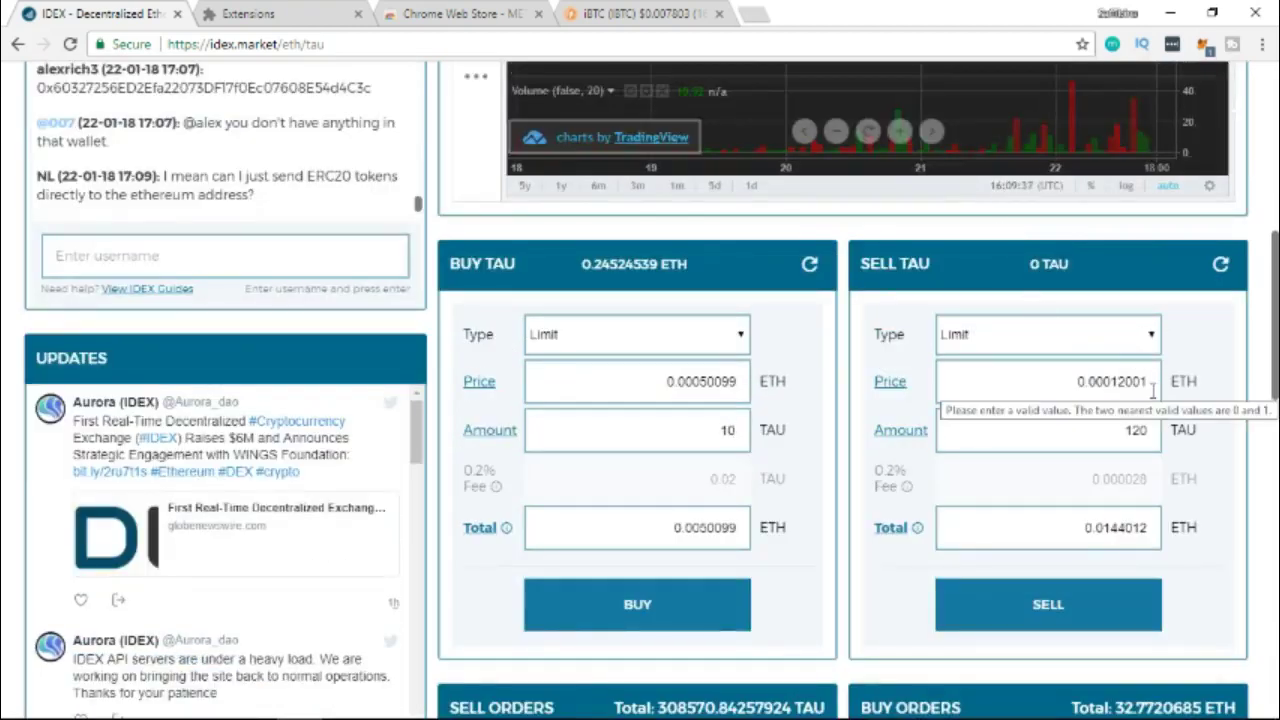
scroll(1123, 362, "down", 2)
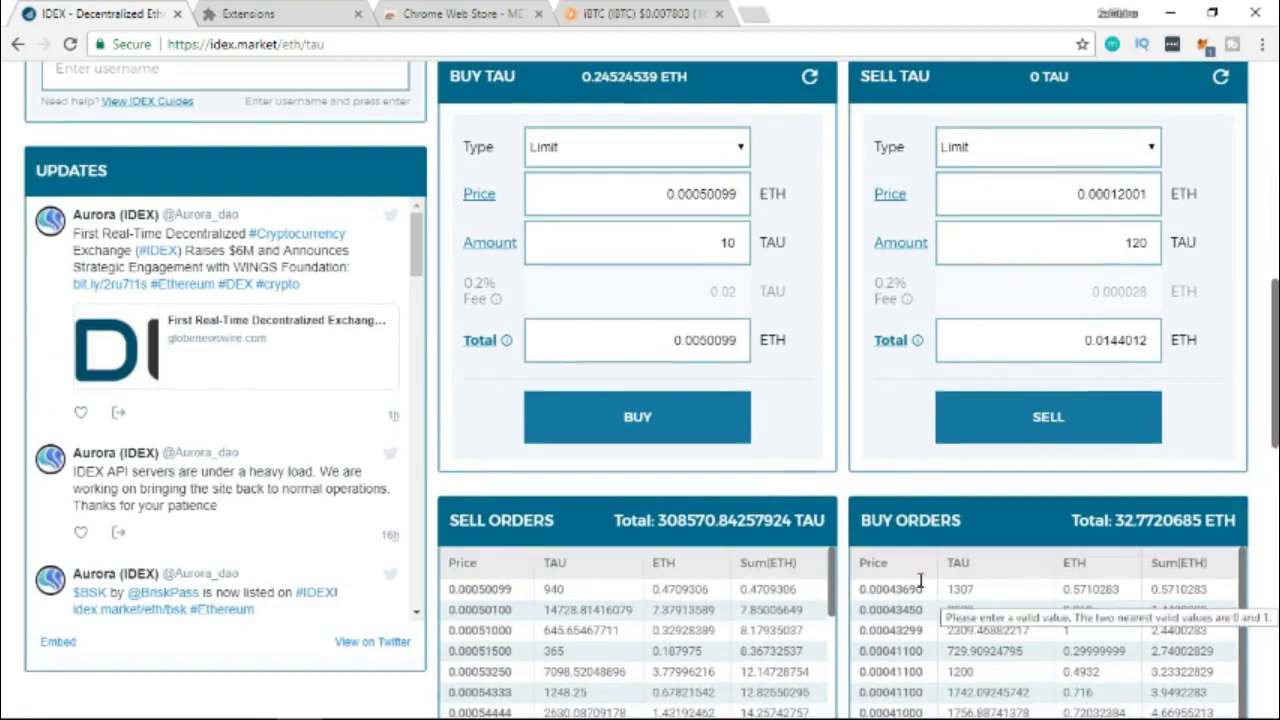
scroll(895, 590, "down", 1)
scroll(905, 595, "up", 2)
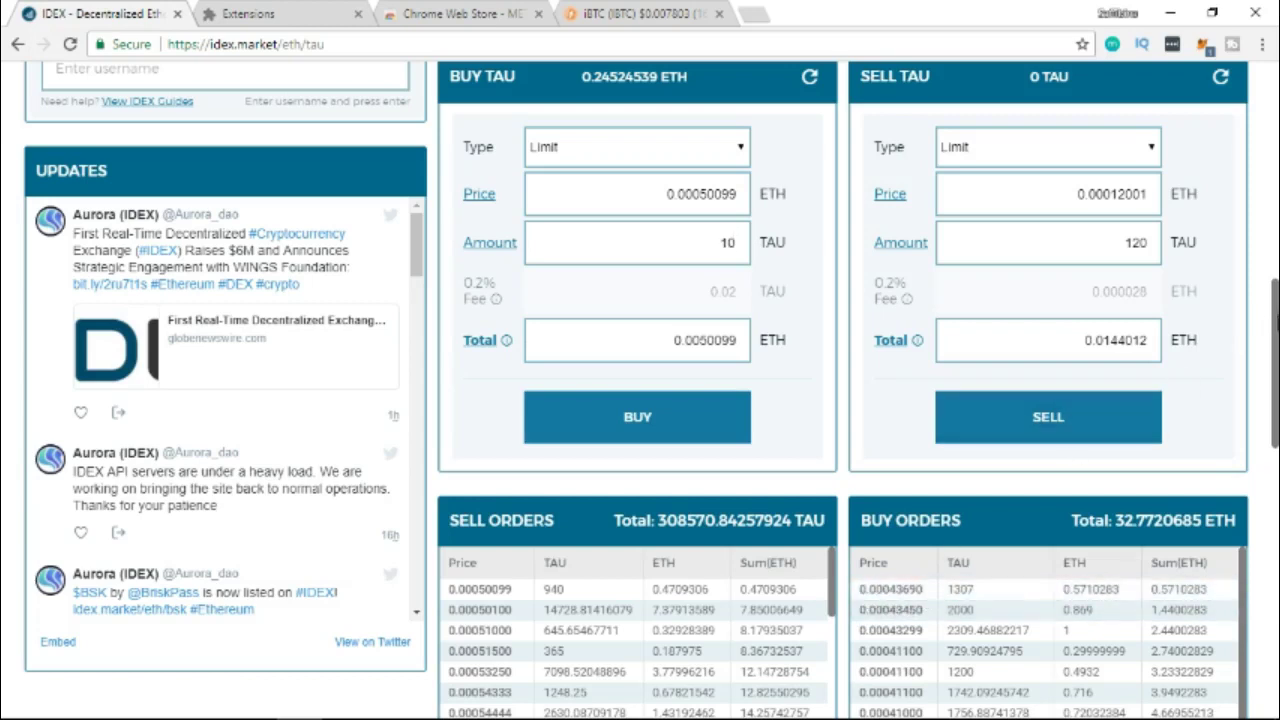
scroll(1276, 415, "down", 8)
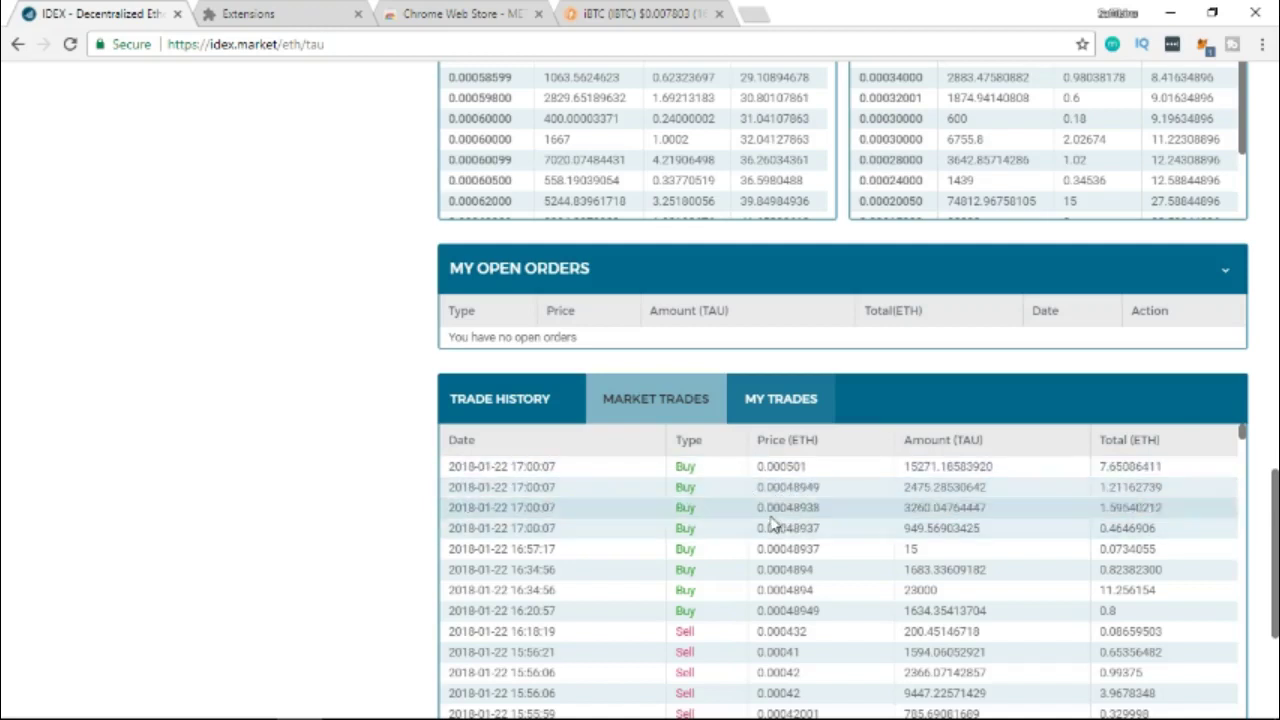
scroll(773, 345, "up", 1)
scroll(773, 345, "up", 5)
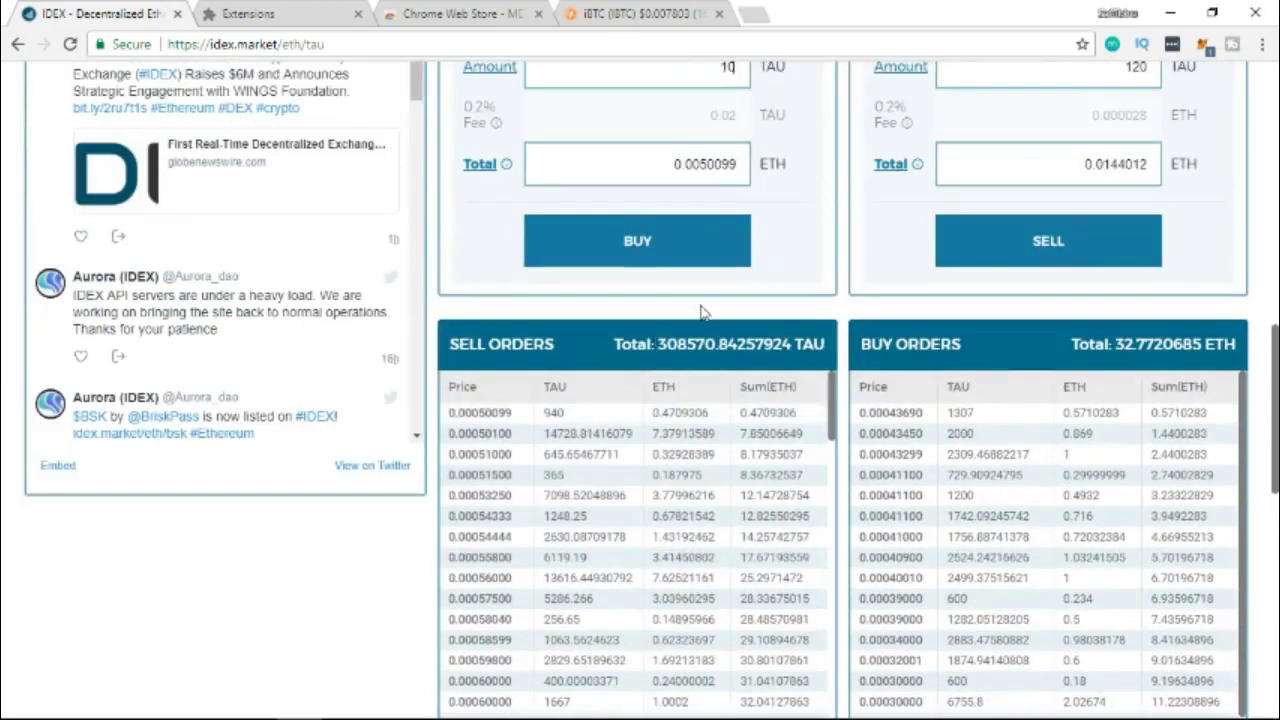
Step: Look through the prices in the sell order book and revisit the open orders and trade history
scroll(702, 313, "down", 1)
scroll(702, 313, "up", 1)
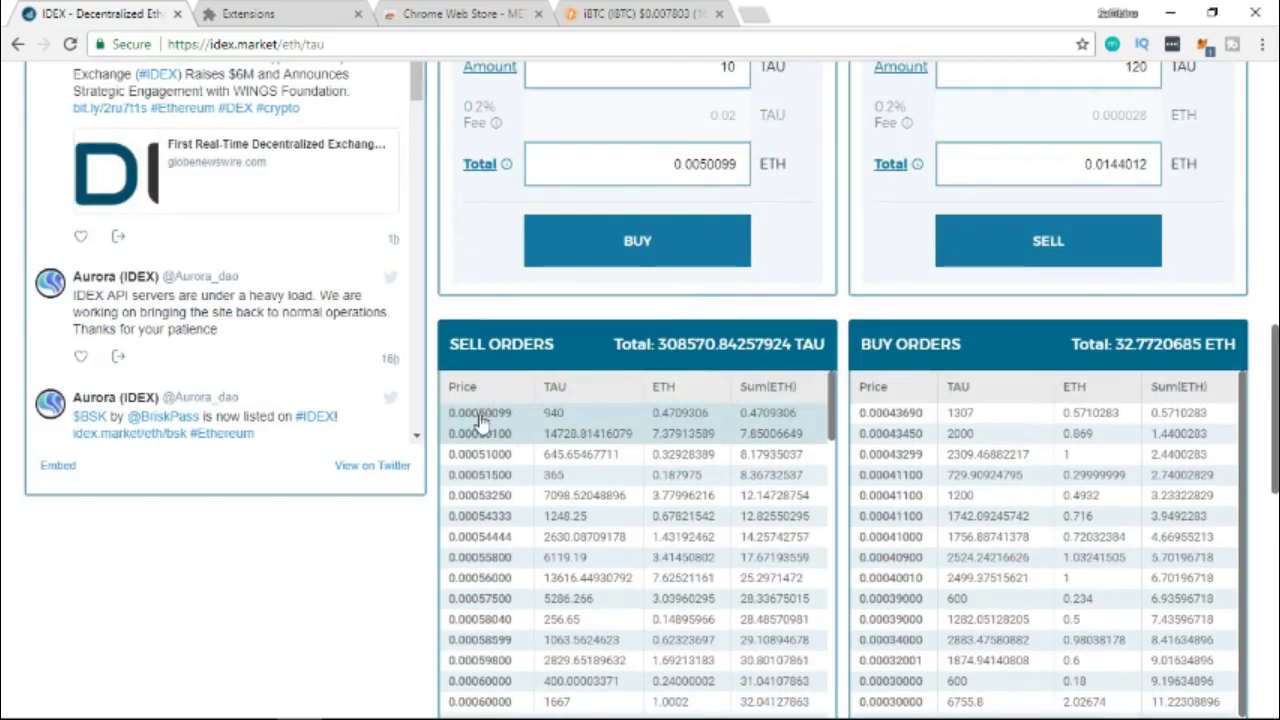
scroll(786, 549, "down", 5)
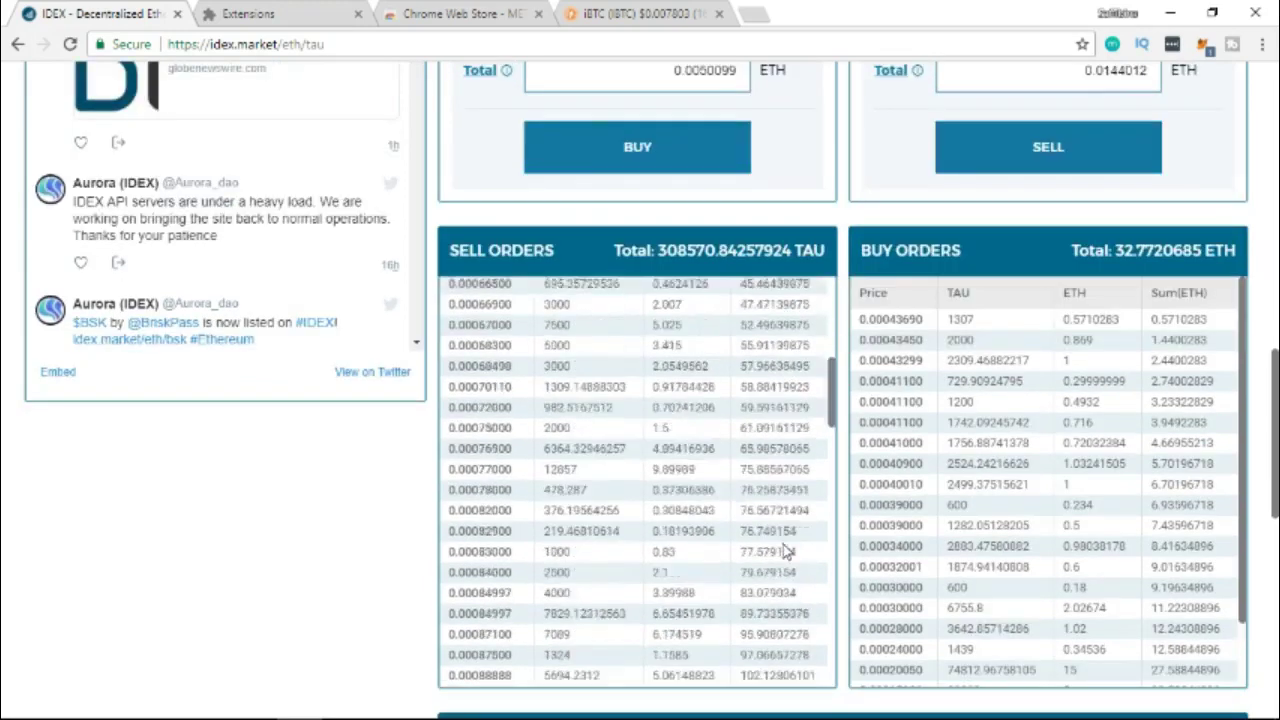
scroll(786, 551, "up", 6)
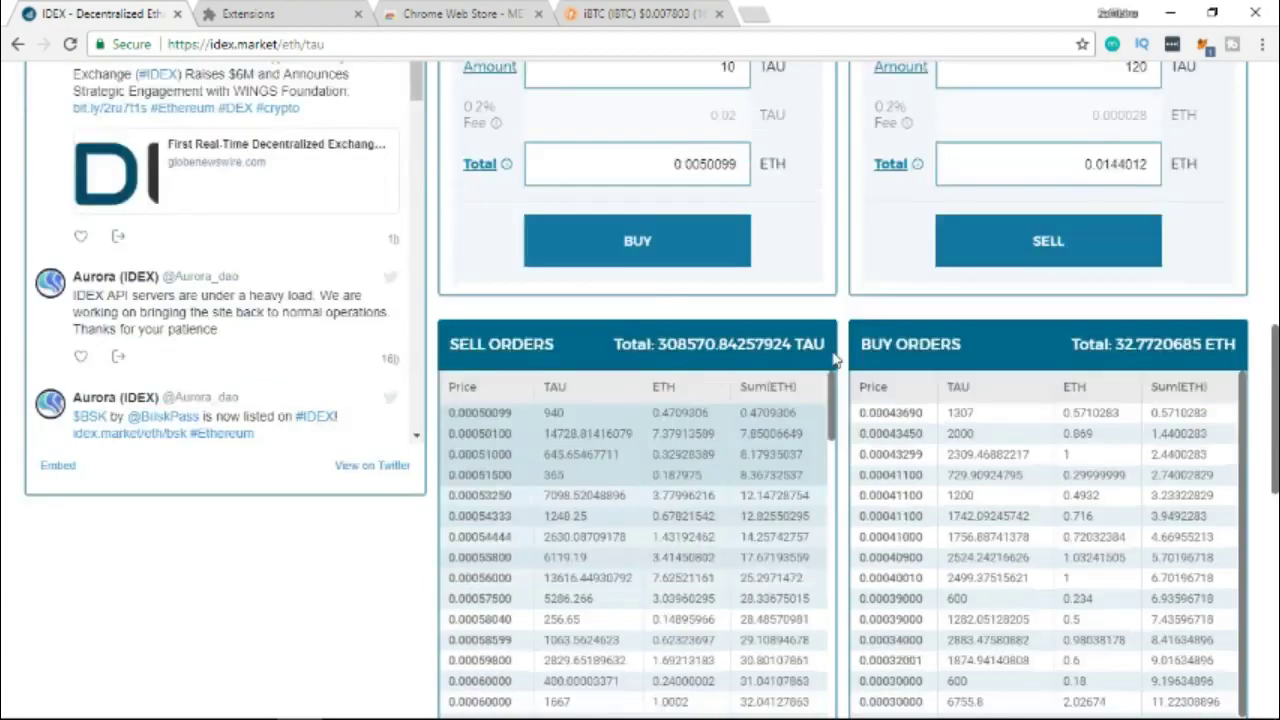
scroll(835, 360, "up", 2)
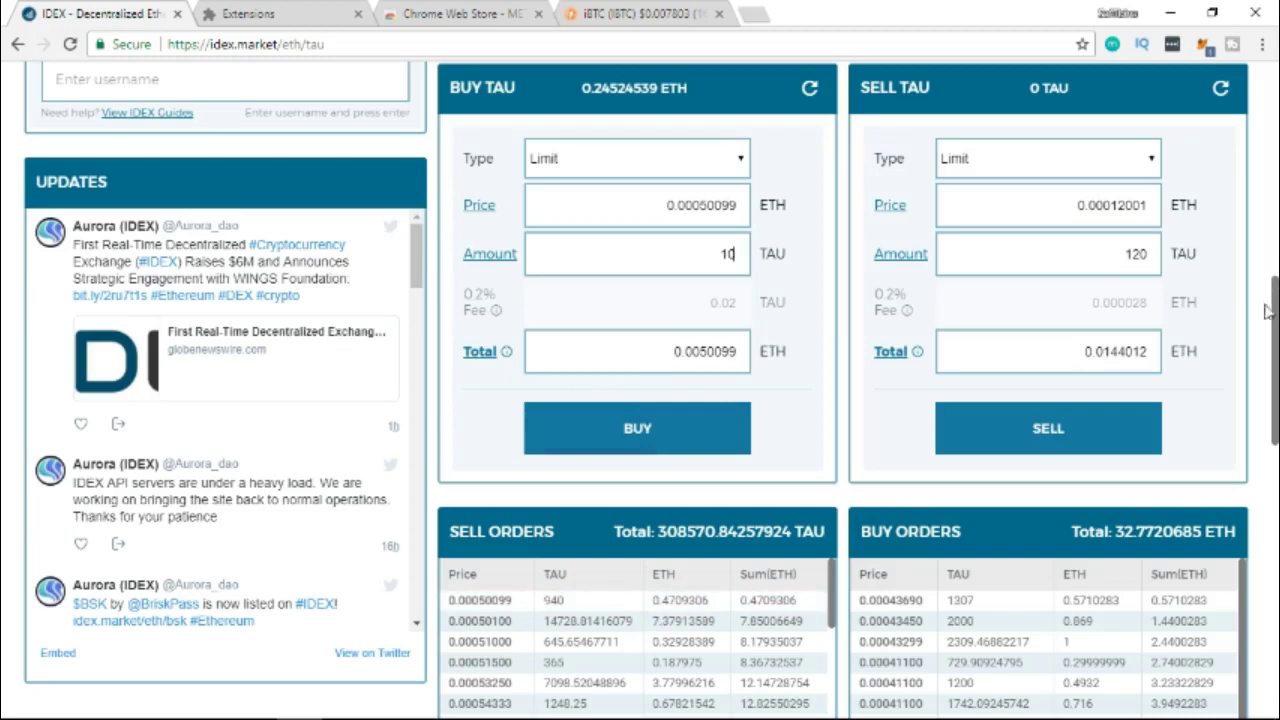
left_click_drag(1275, 336, 1275, 532)
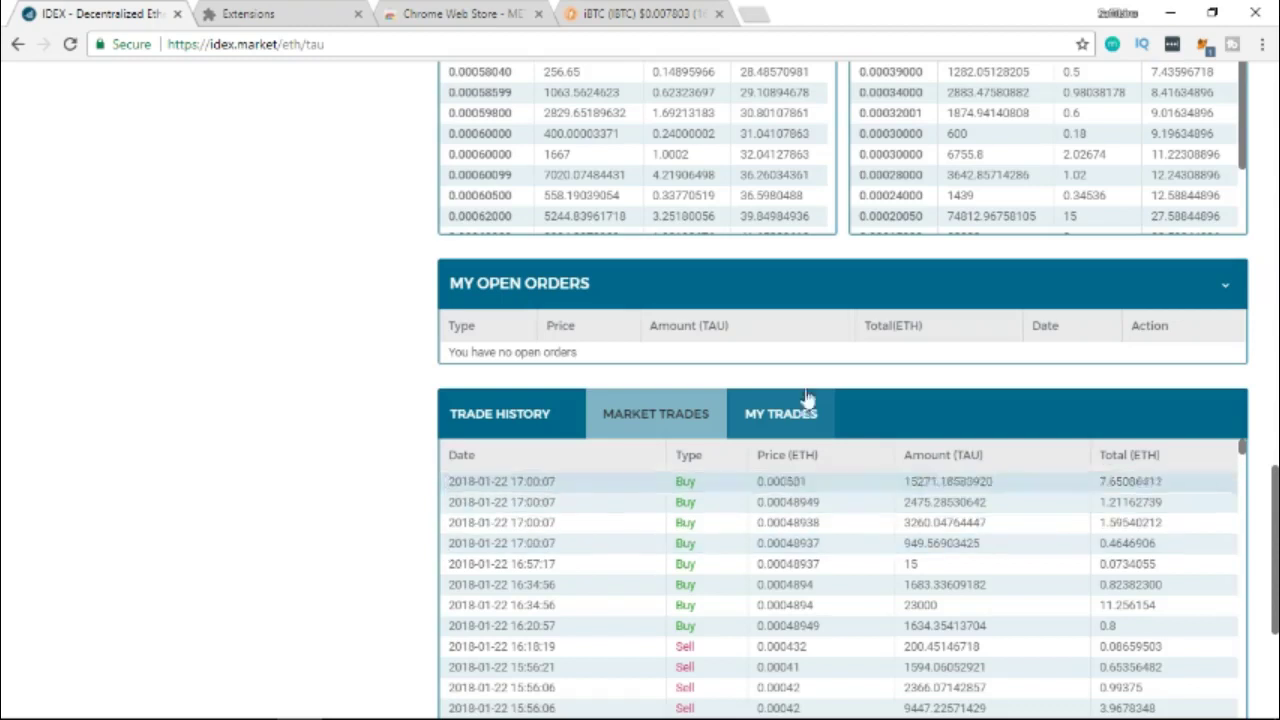
scroll(1276, 500, "up", 10)
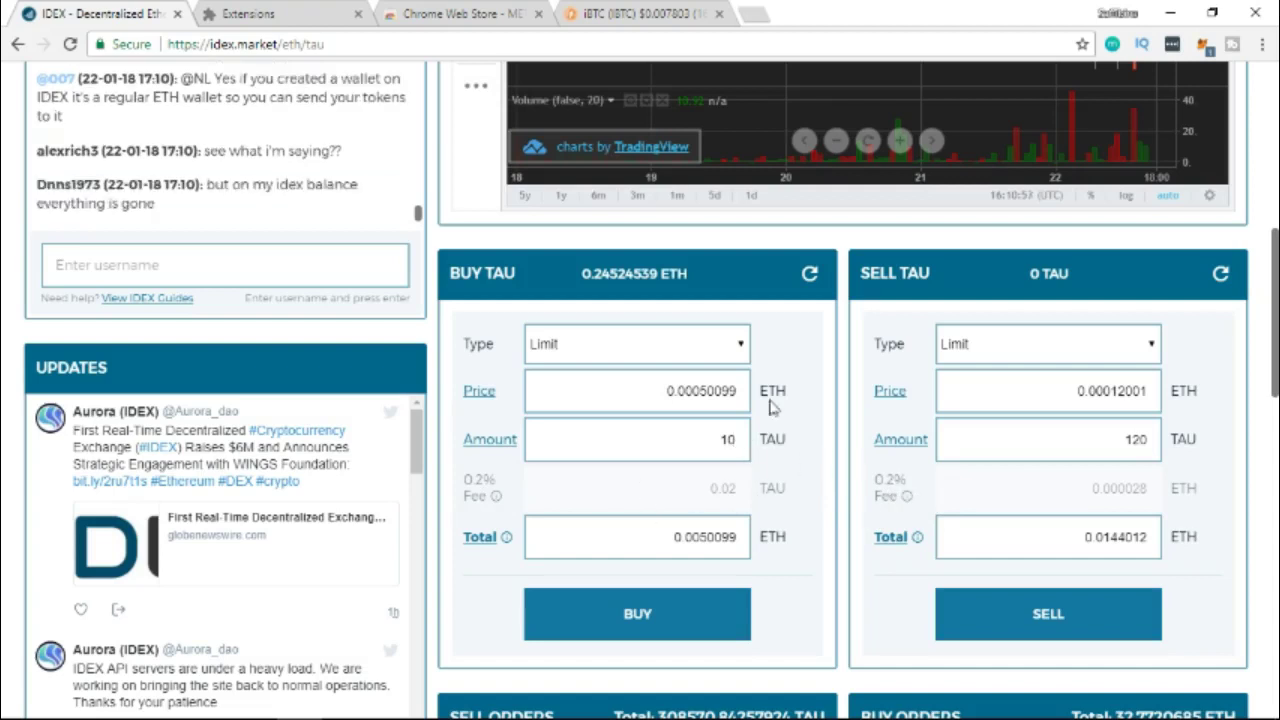
Step: Place a TAU buy order at the lowest sell order's price, 0.00050099 ETH, for 29 TAU
left_click_drag(744, 393, 665, 383)
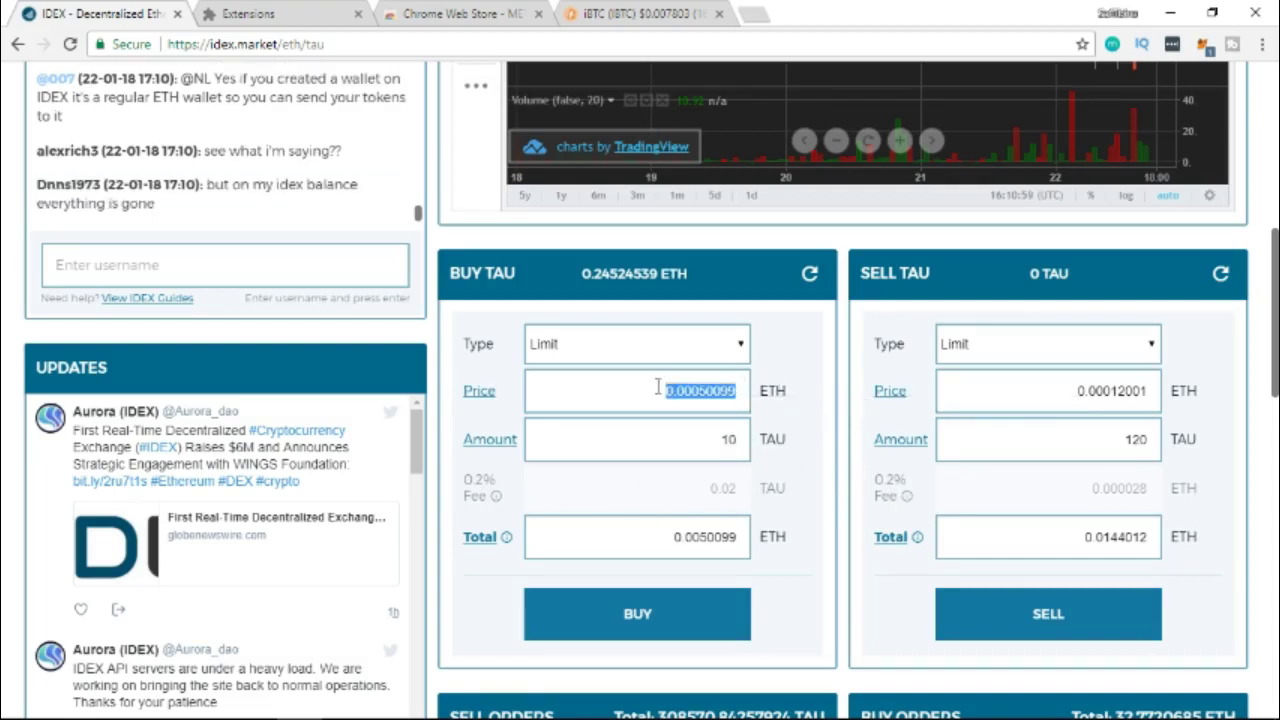
scroll(643, 408, "down", 2)
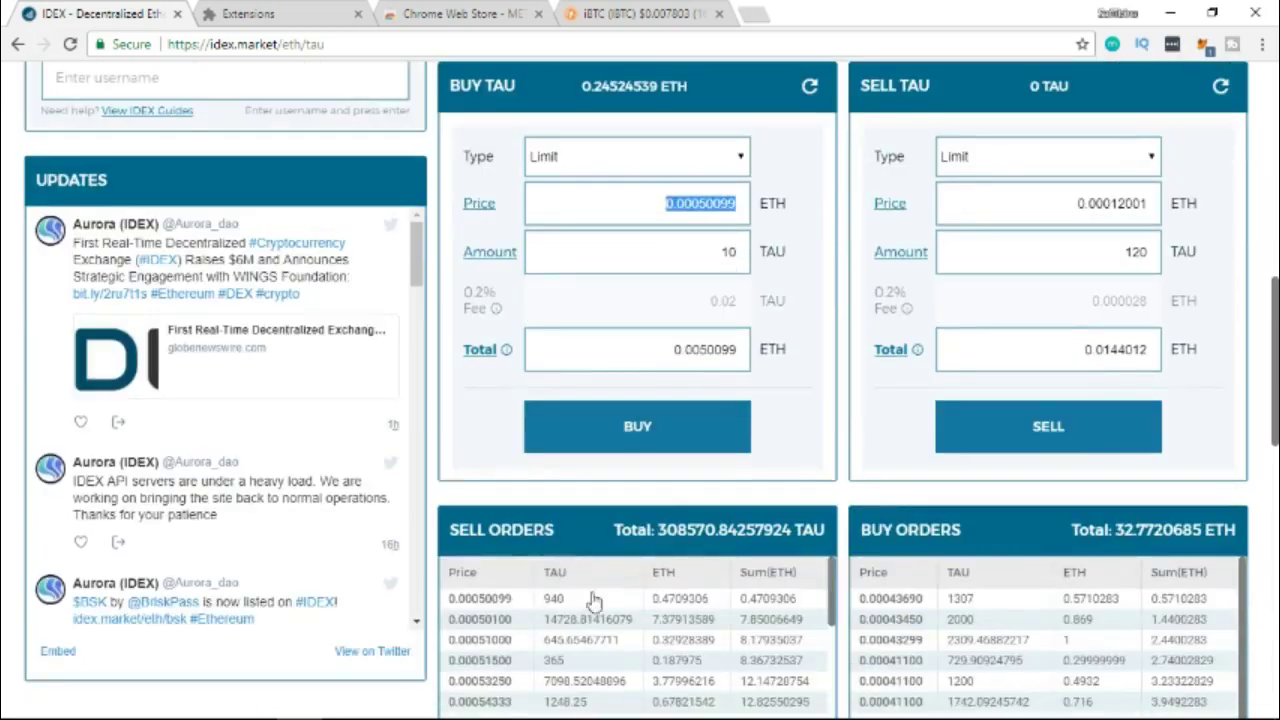
left_click(505, 598)
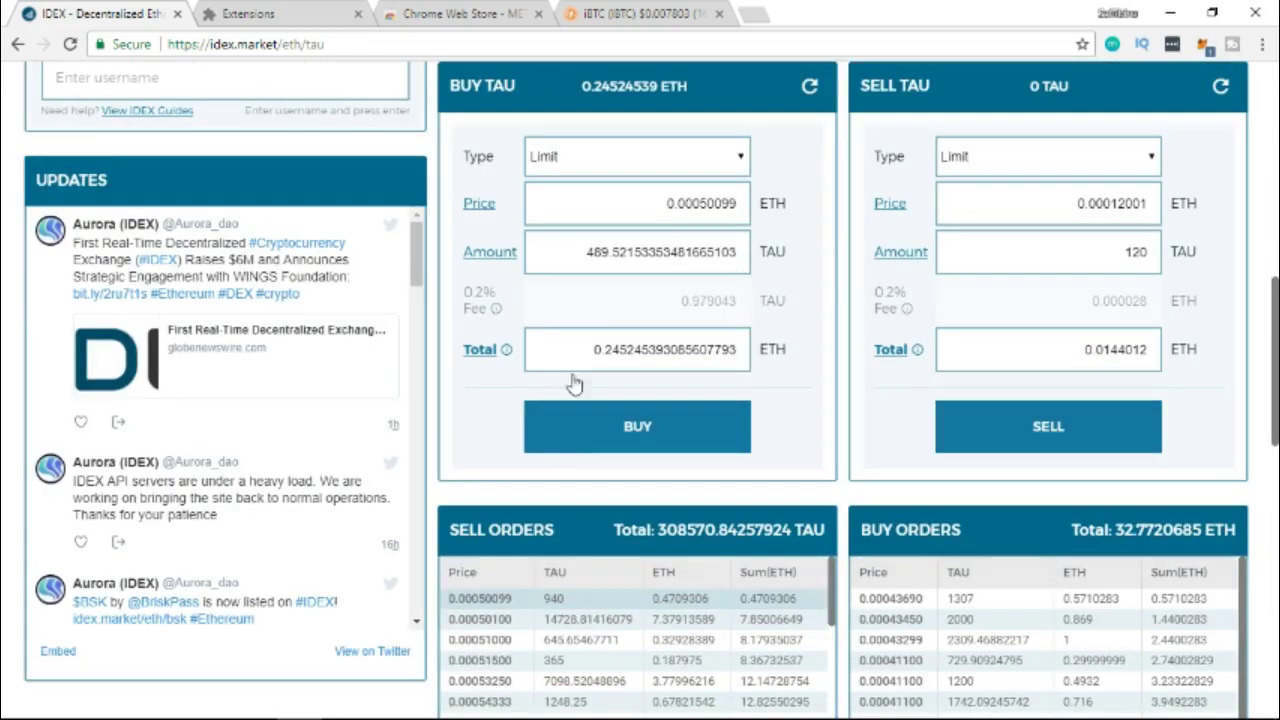
left_click_drag(743, 255, 559, 266)
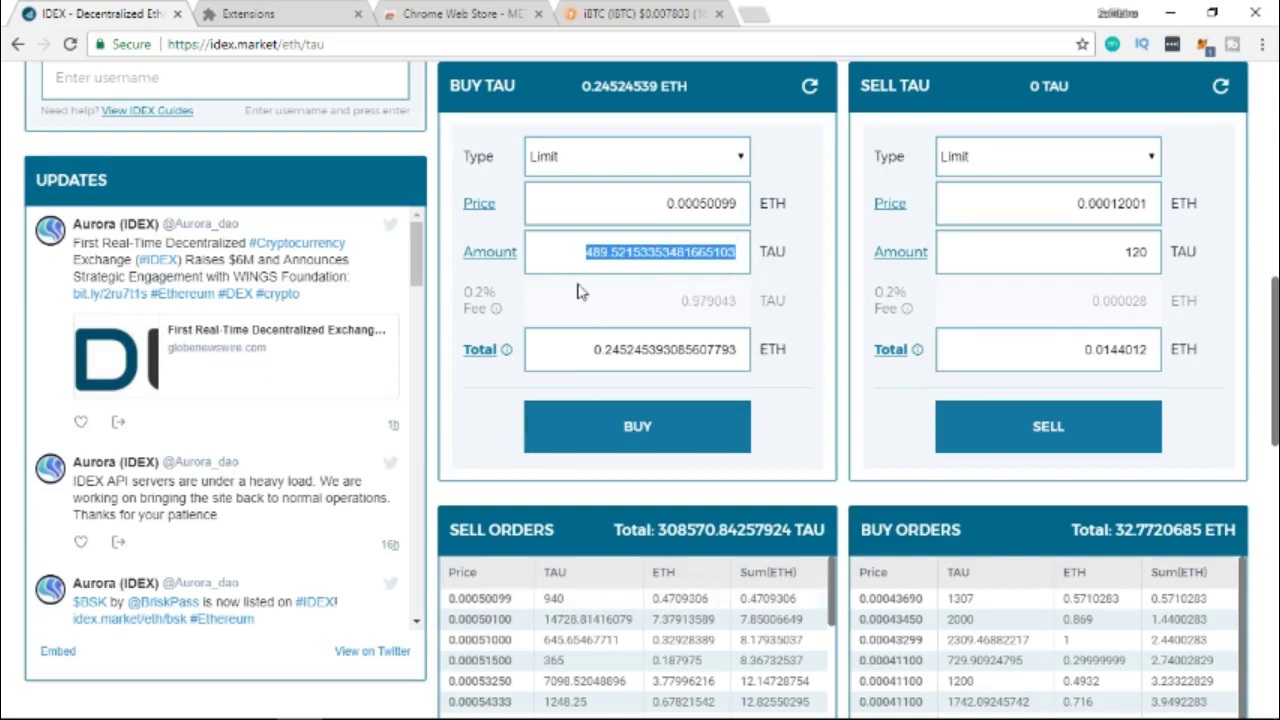
type("29")
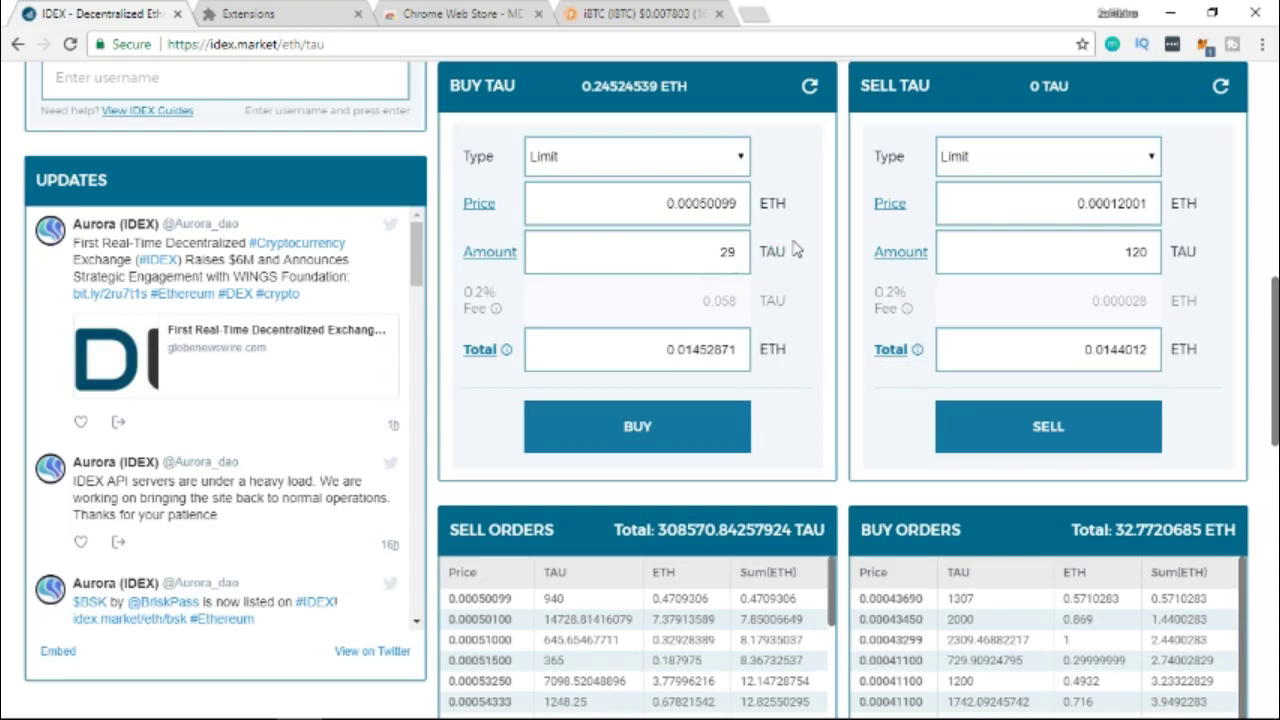
left_click(655, 443)
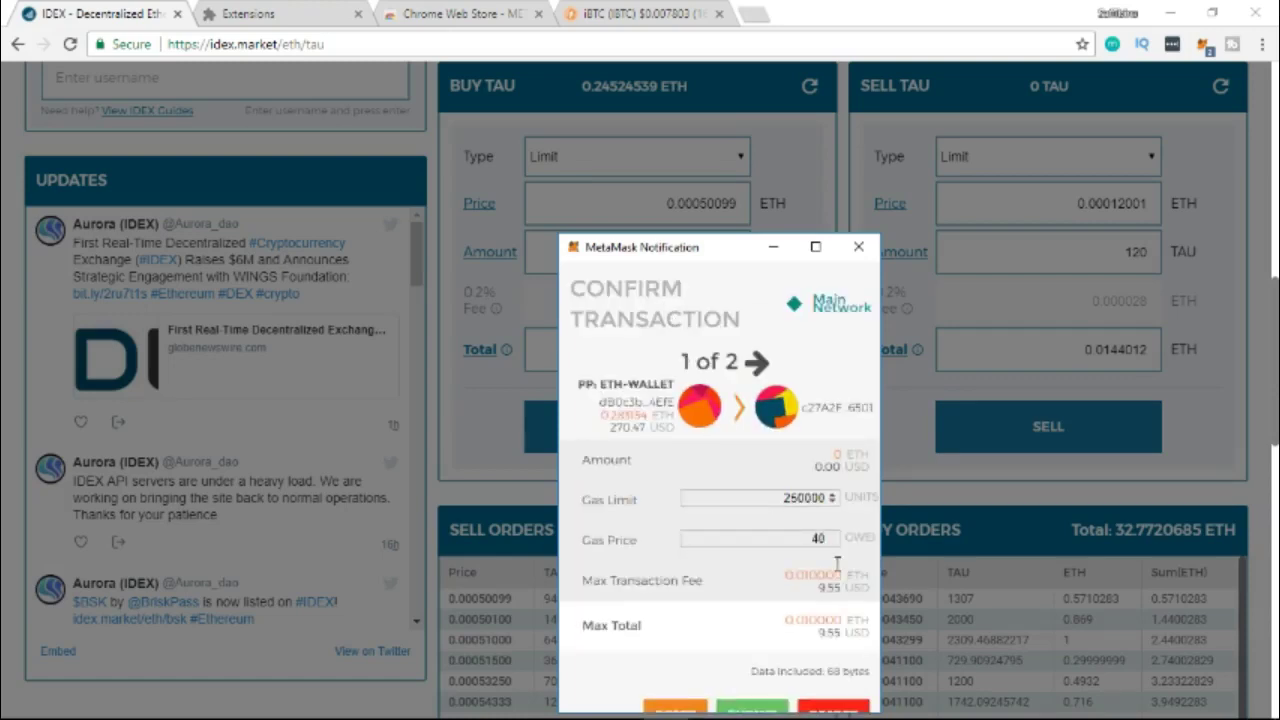
Step: Sign the buy order's message in MetaMask, leave the pending transaction unsubmitted and dismiss the exchange's trade message
left_click_drag(712, 240, 735, 7)
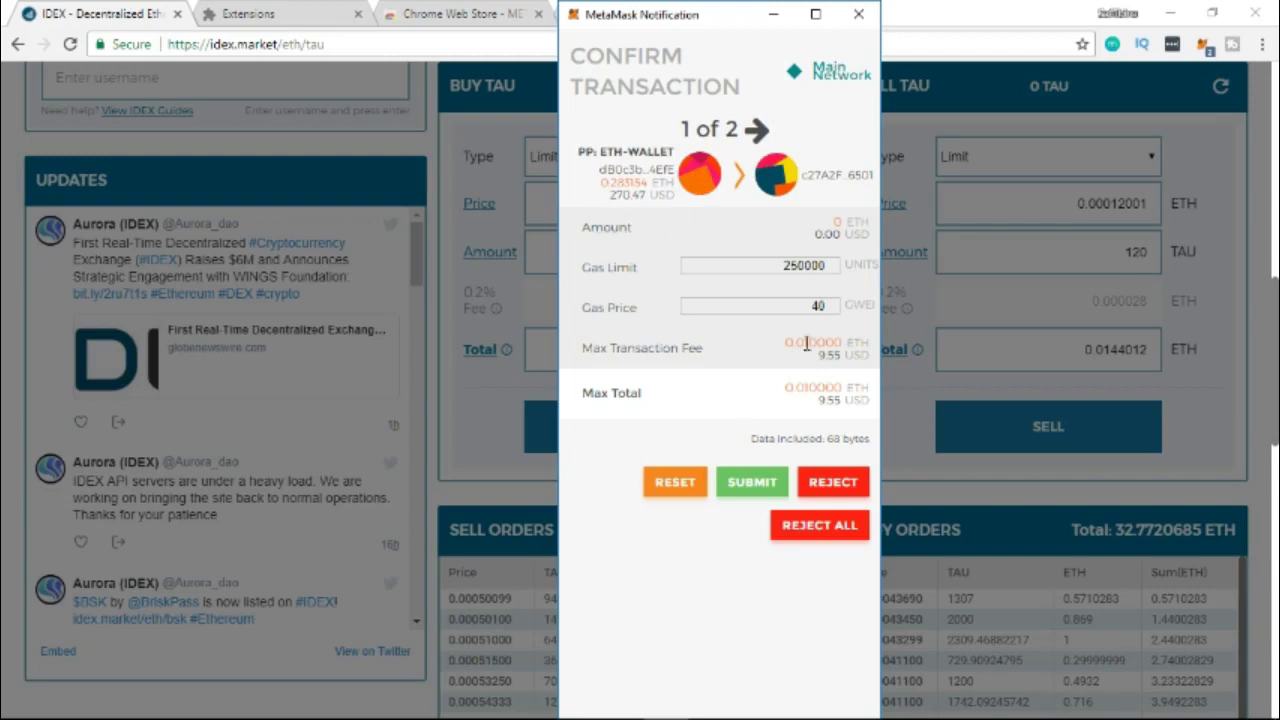
left_click(759, 133)
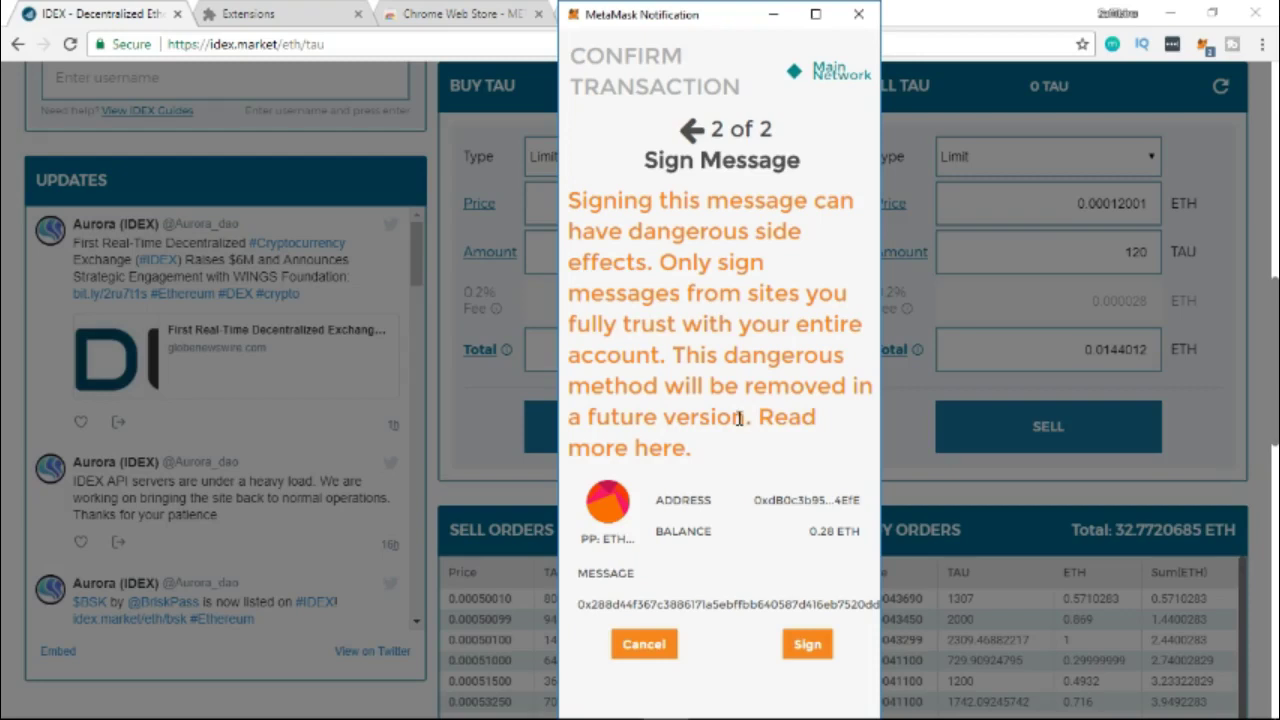
left_click(809, 646)
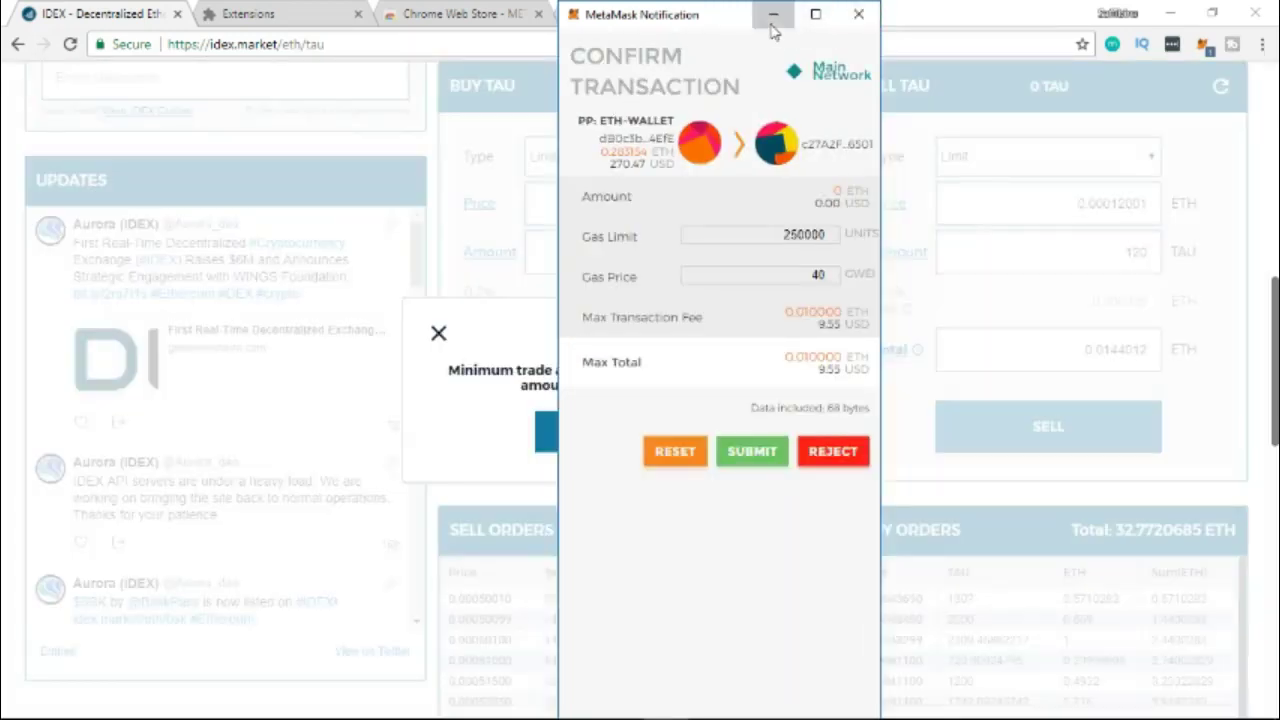
left_click(772, 18)
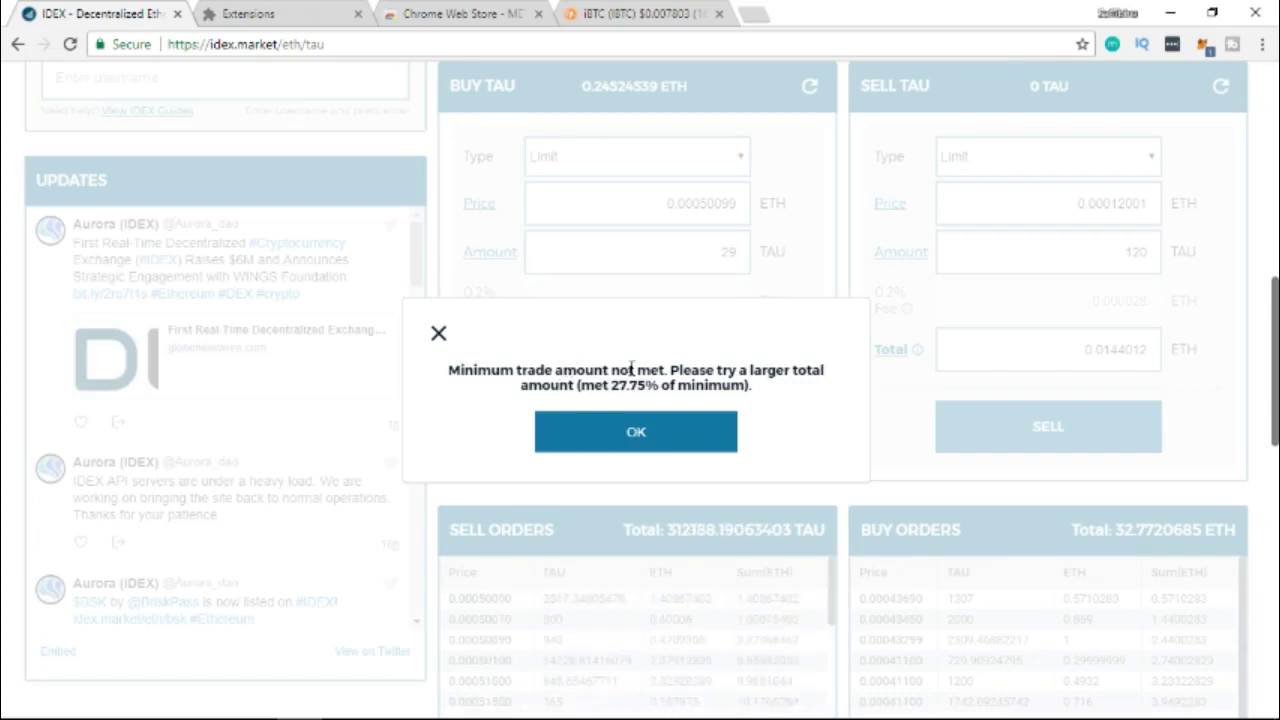
left_click(567, 500)
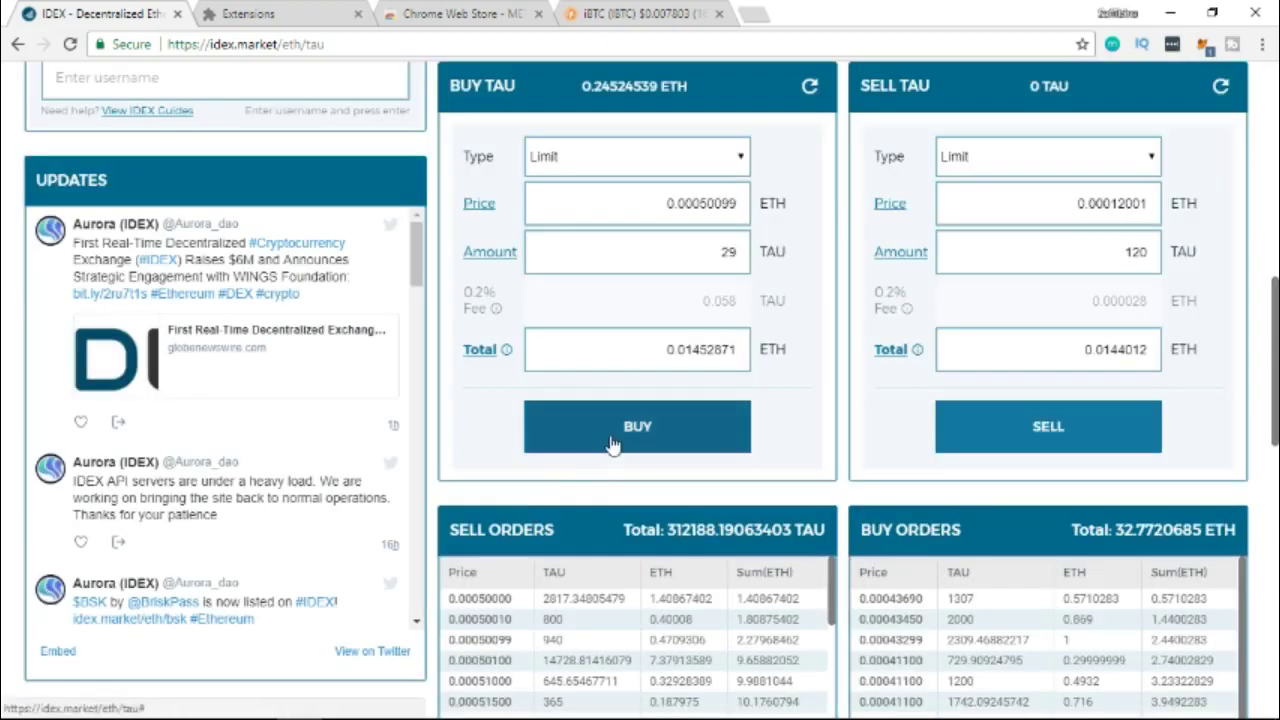
Step: Review the TAU order forms and the sell and buy order books, including open orders and market trades
scroll(800, 340, "up", 2)
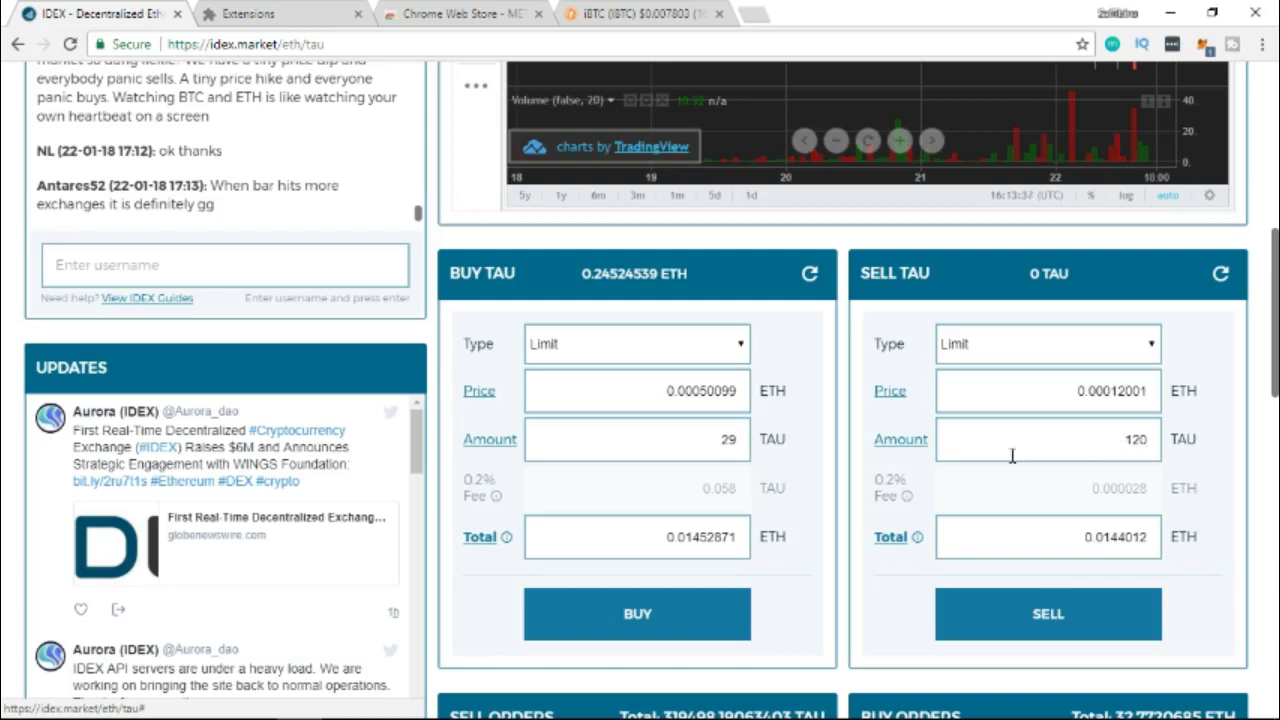
scroll(1008, 428, "down", 5)
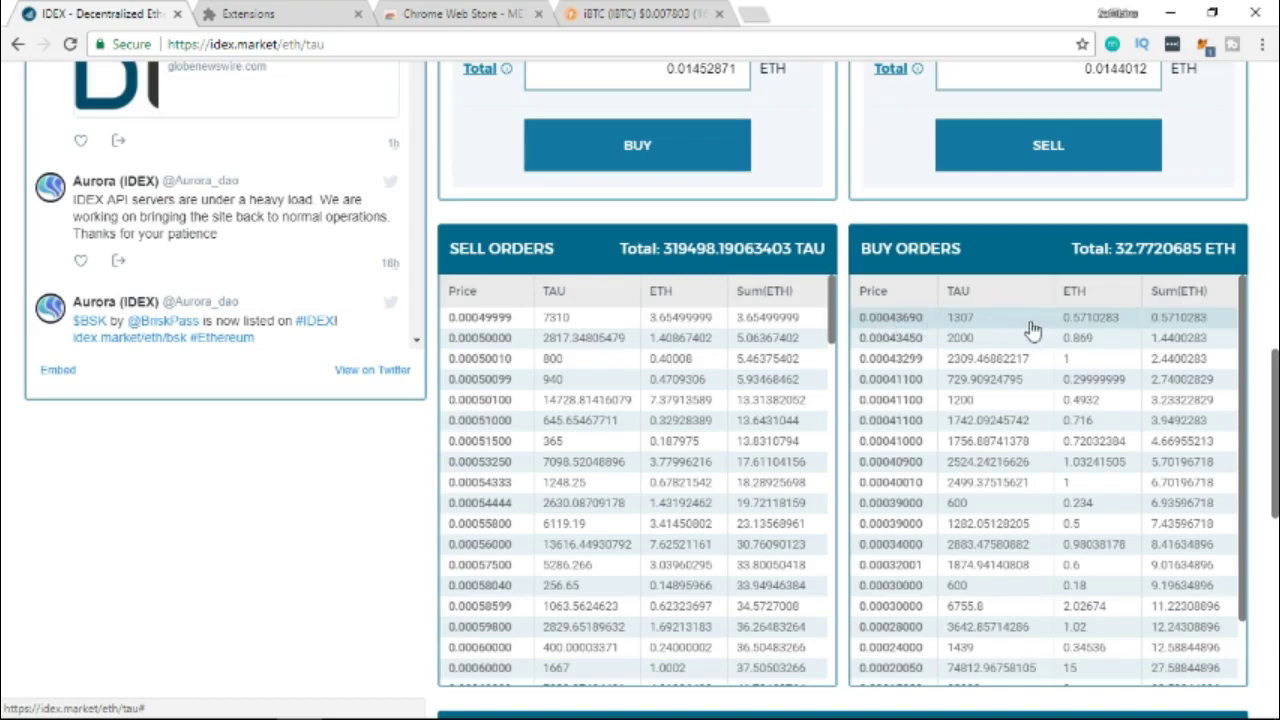
left_click_drag(845, 300, 228, 520)
scroll(600, 530, "down", 4)
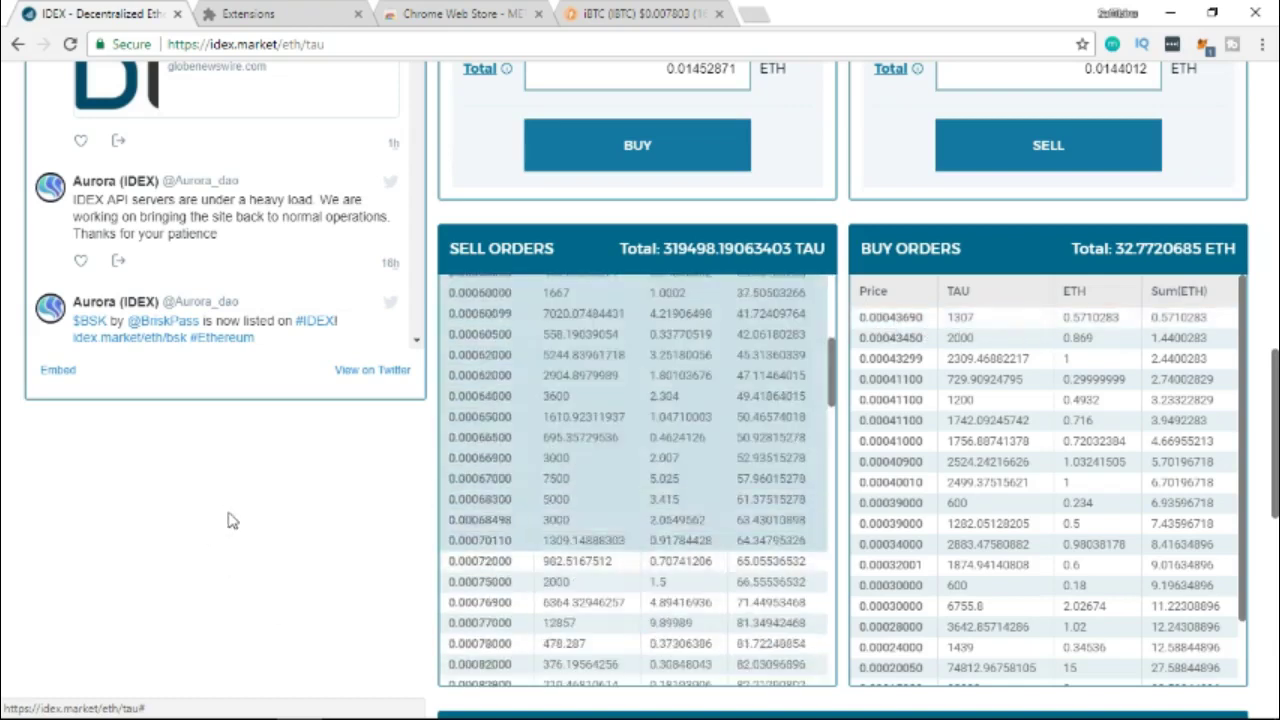
scroll(403, 471, "down", 5)
scroll(580, 443, "down", 2)
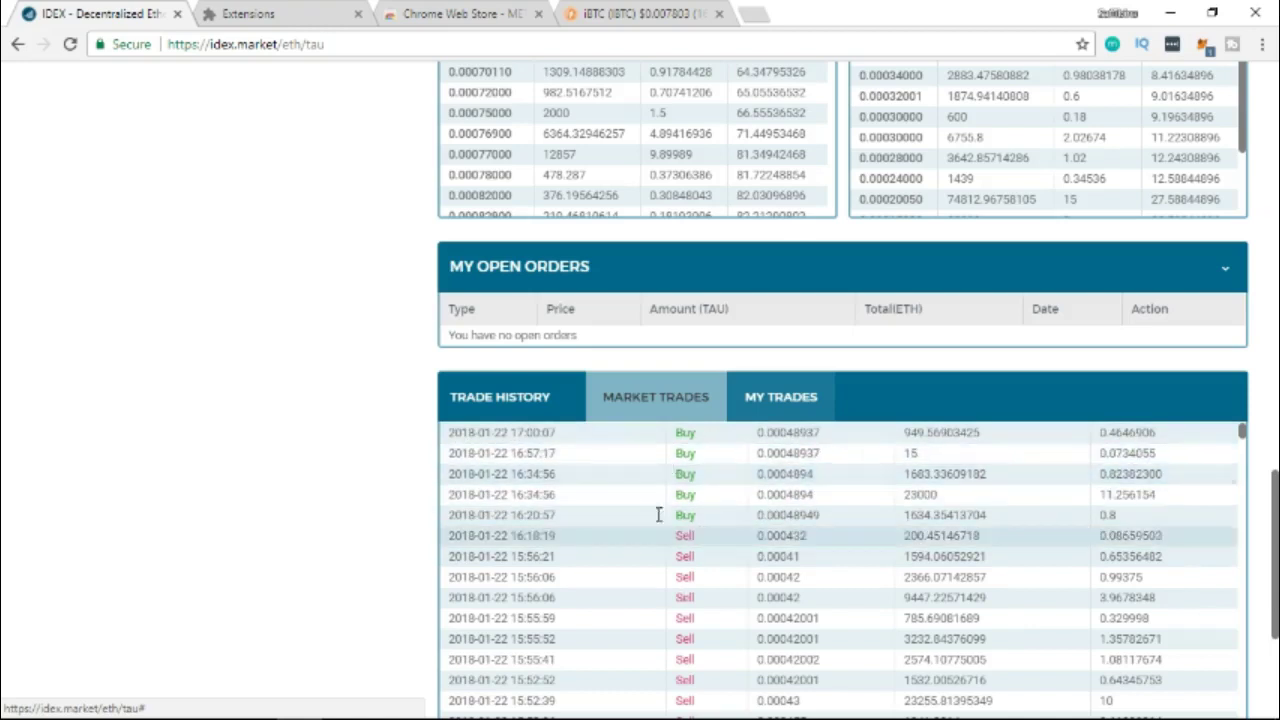
scroll(318, 322, "up", 7)
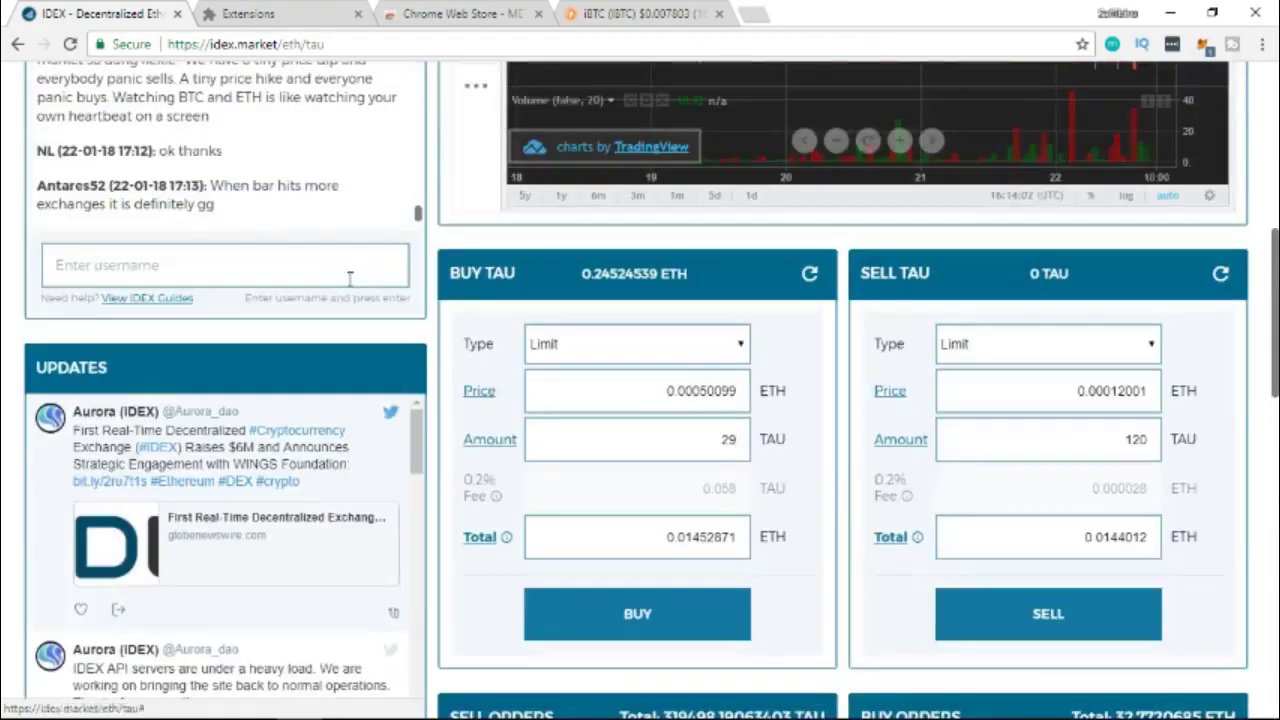
scroll(320, 316, "up", 3)
mouse_move(620, 705)
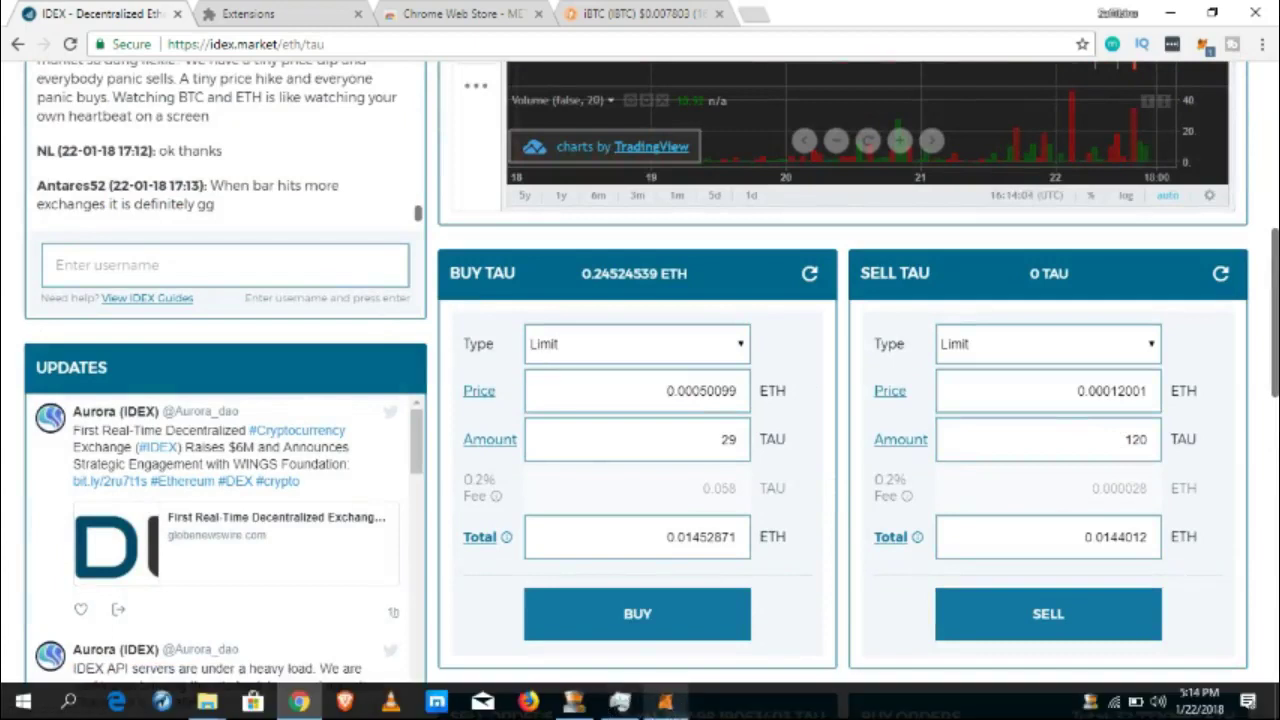
left_click(573, 703)
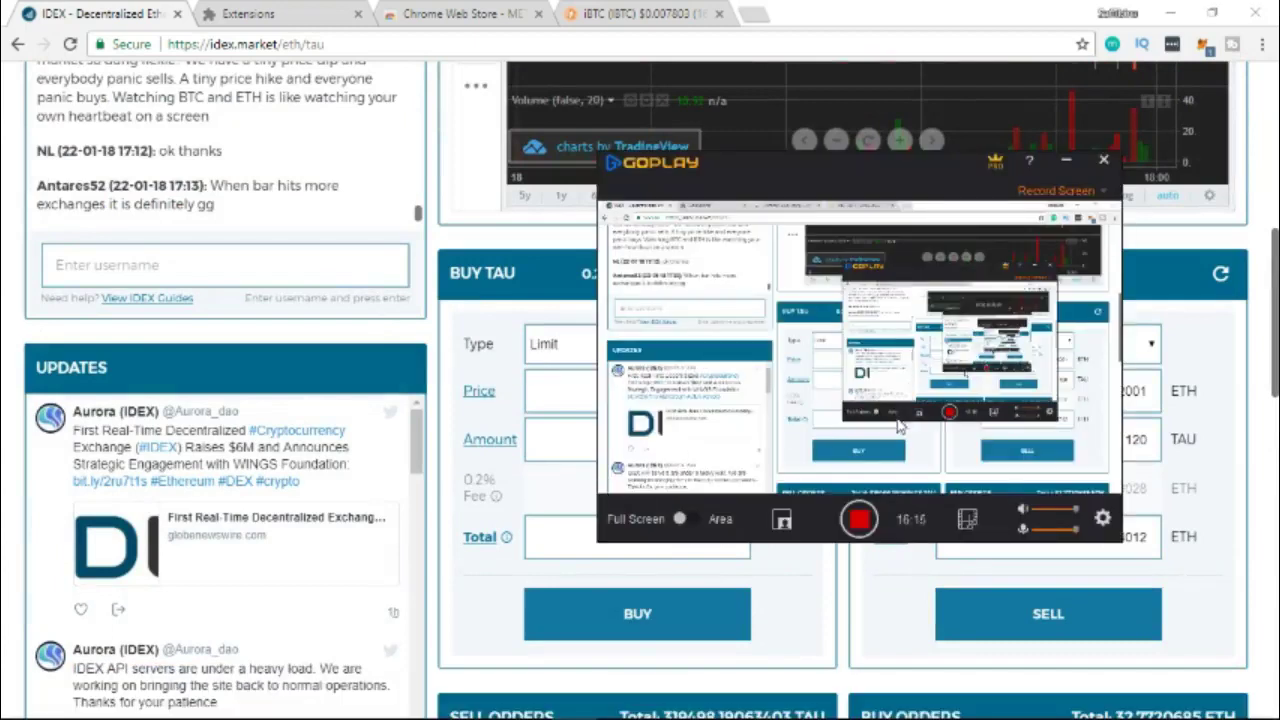